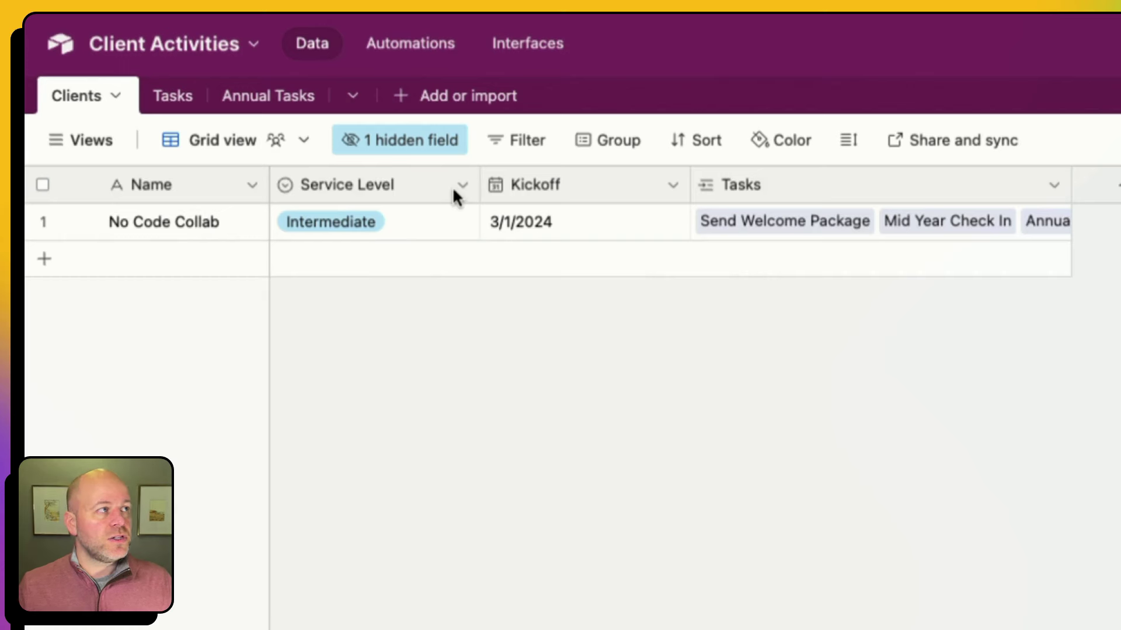
# - Review the Basic/Intermediate/Professional options, keep the client at Intermediate, and open the Tasks table
pyautogui.click(454, 224)
pyautogui.click(455, 223)
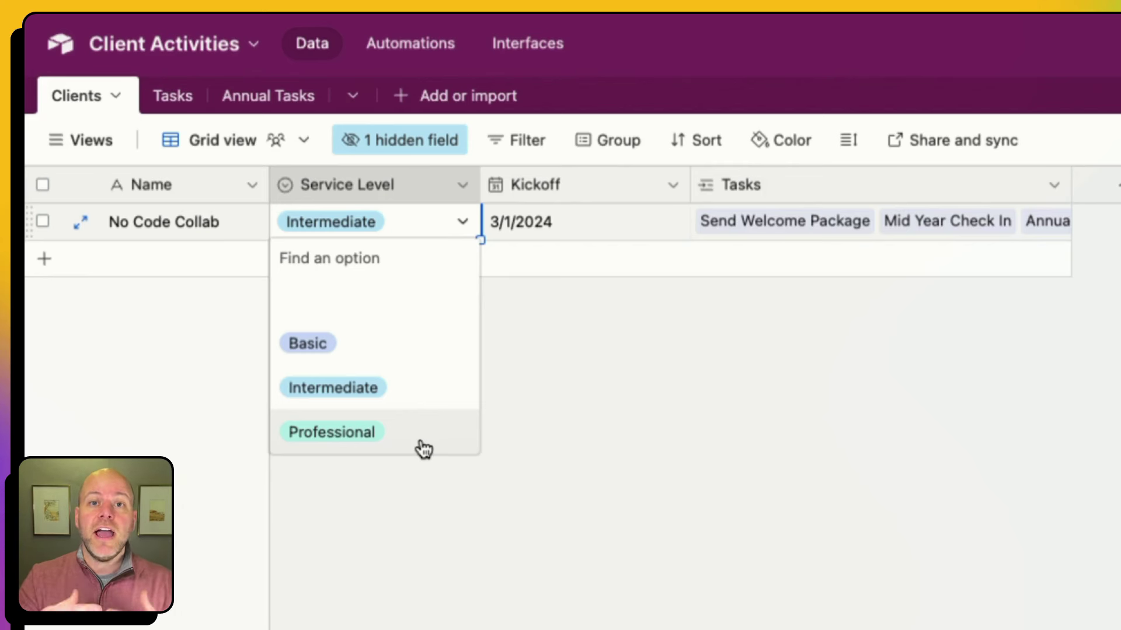
pyautogui.click(741, 475)
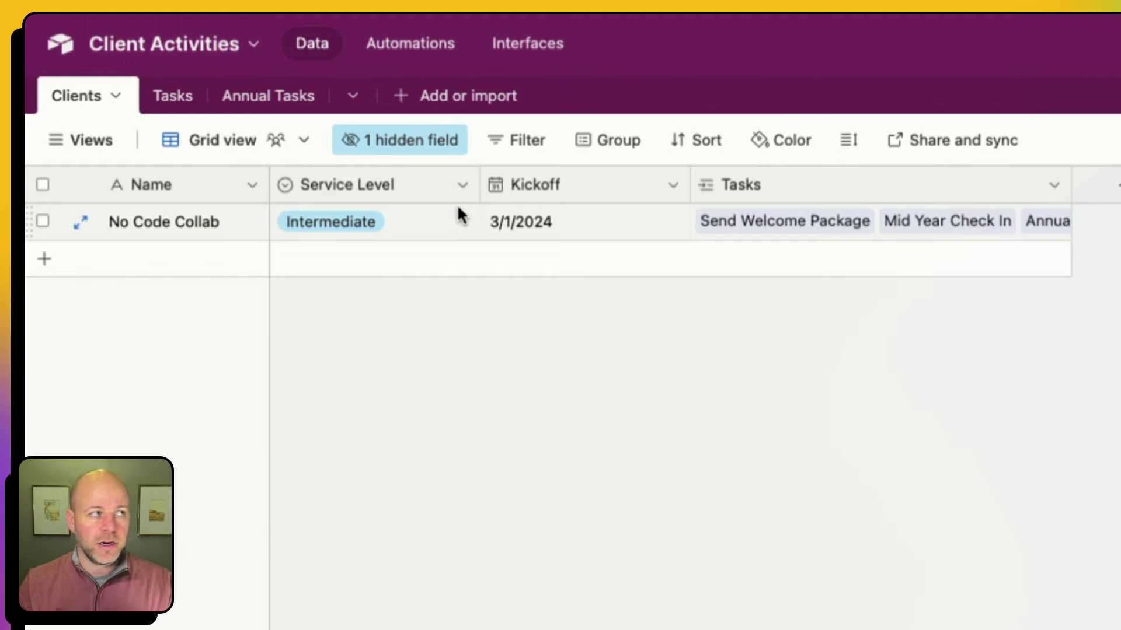
pyautogui.click(177, 100)
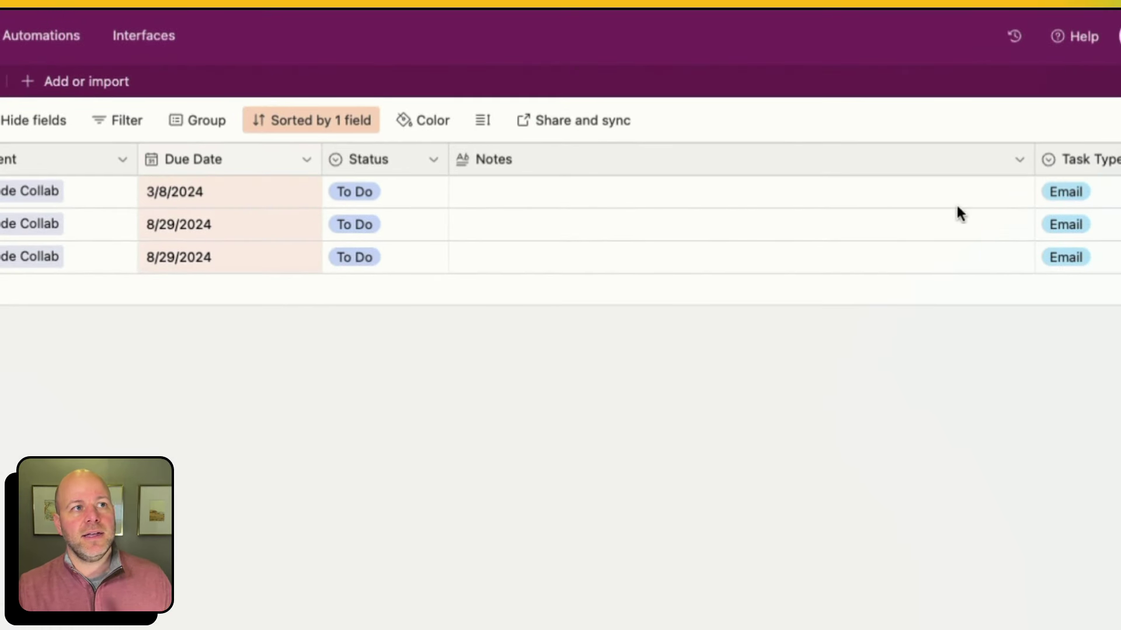
# - Check Task Type and Deliverables, then view Annual Tasks grouped as Basic 3, Intermediate 5, Professional 13
pyautogui.hscroll(5, 957, 210)
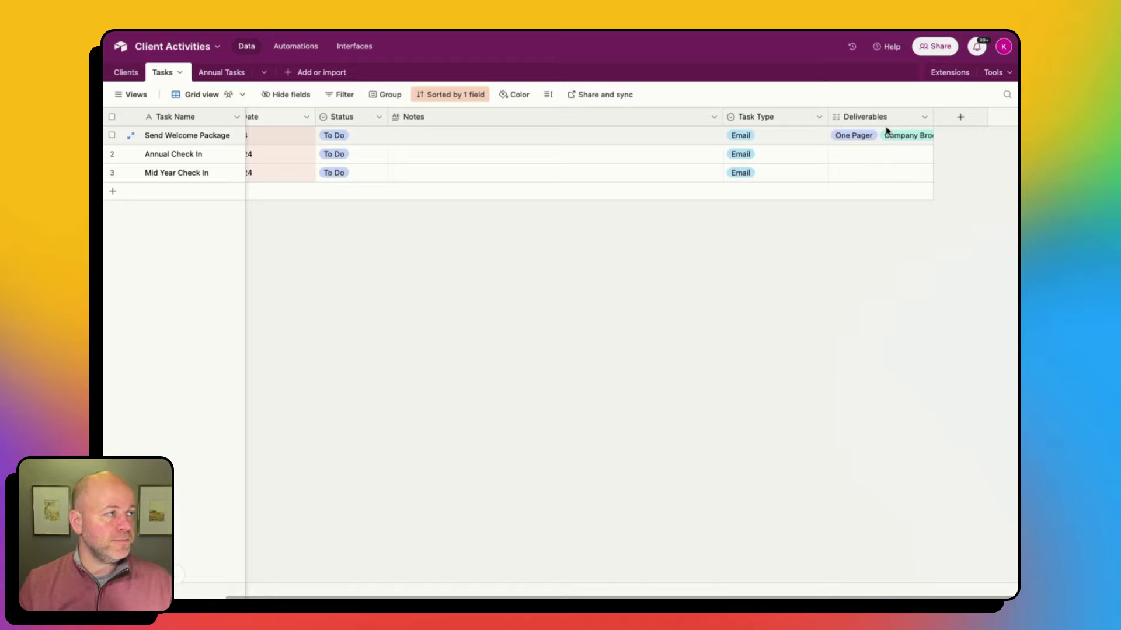
pyautogui.click(231, 74)
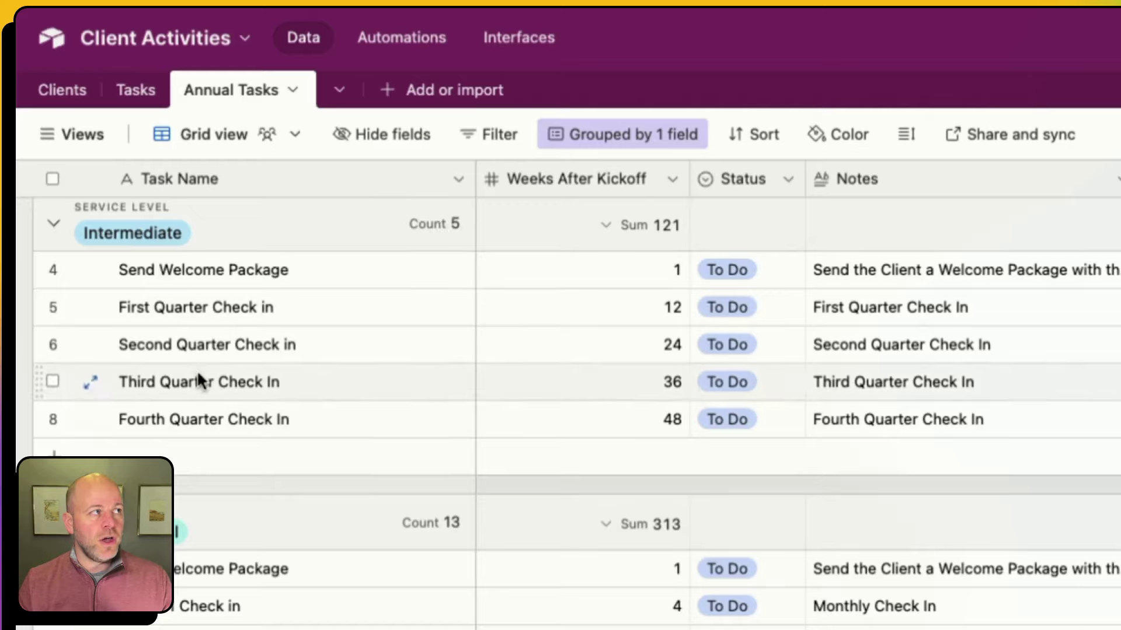
pyautogui.scroll(5, 200, 380)
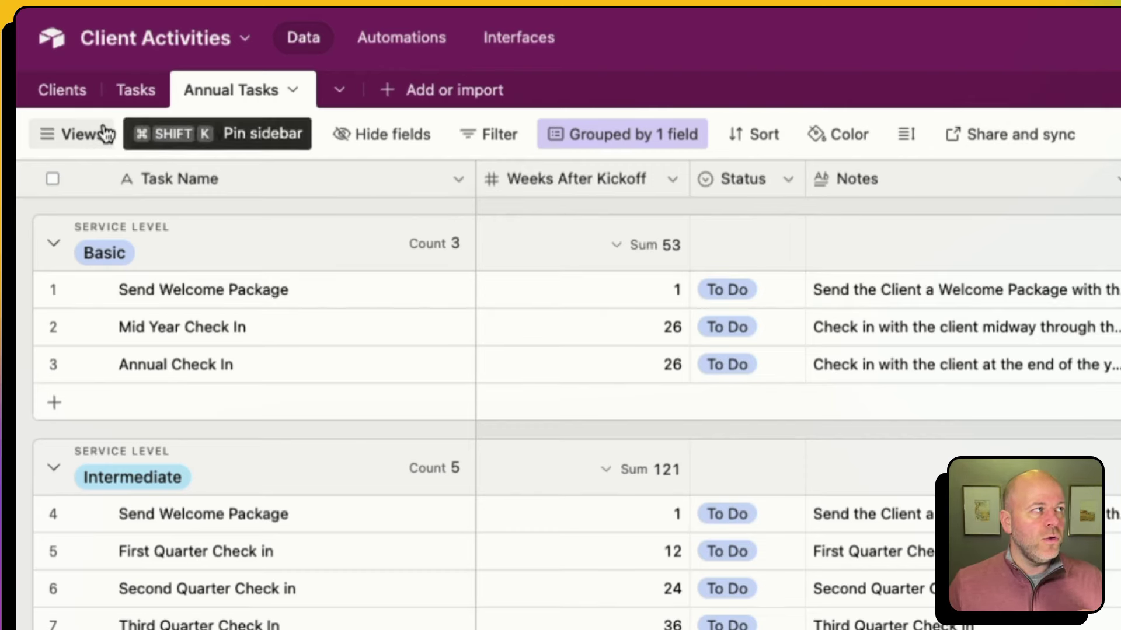
pyautogui.moveTo(105, 133)
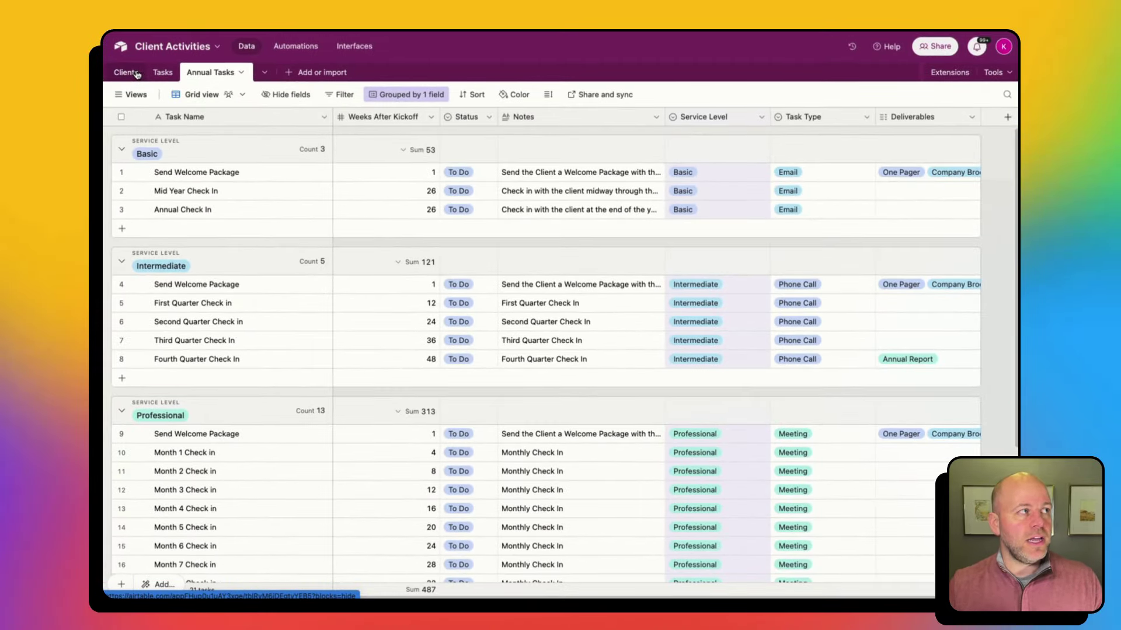
pyautogui.click(137, 74)
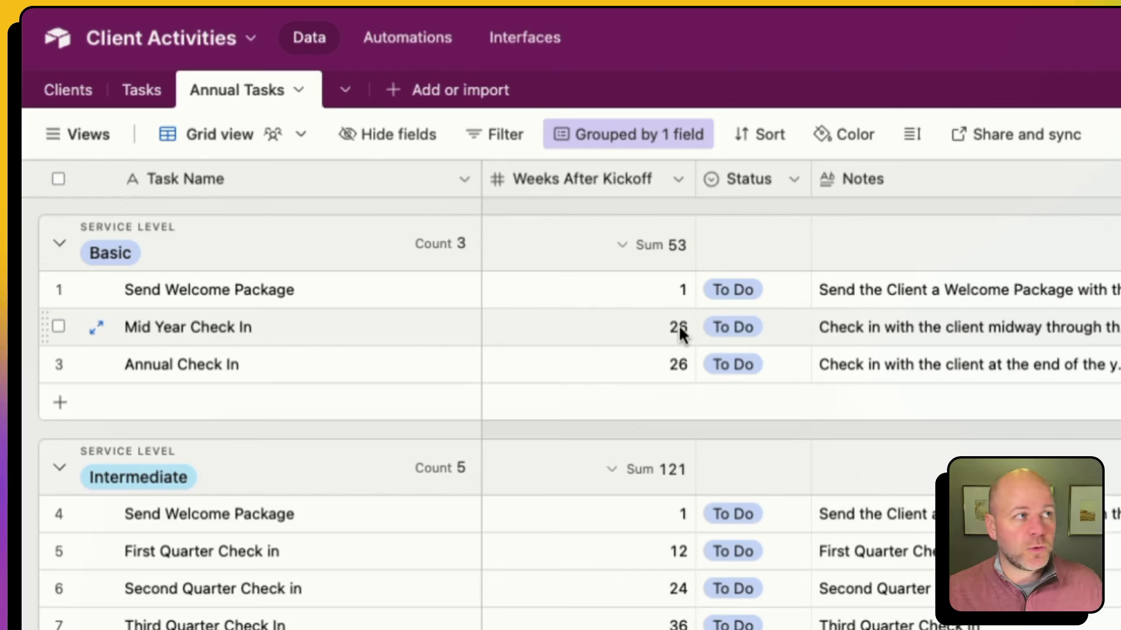
# - Change the Basic Annual Check In's Weeks After Kickoff from 26 to 52
pyautogui.doubleClick(636, 357)
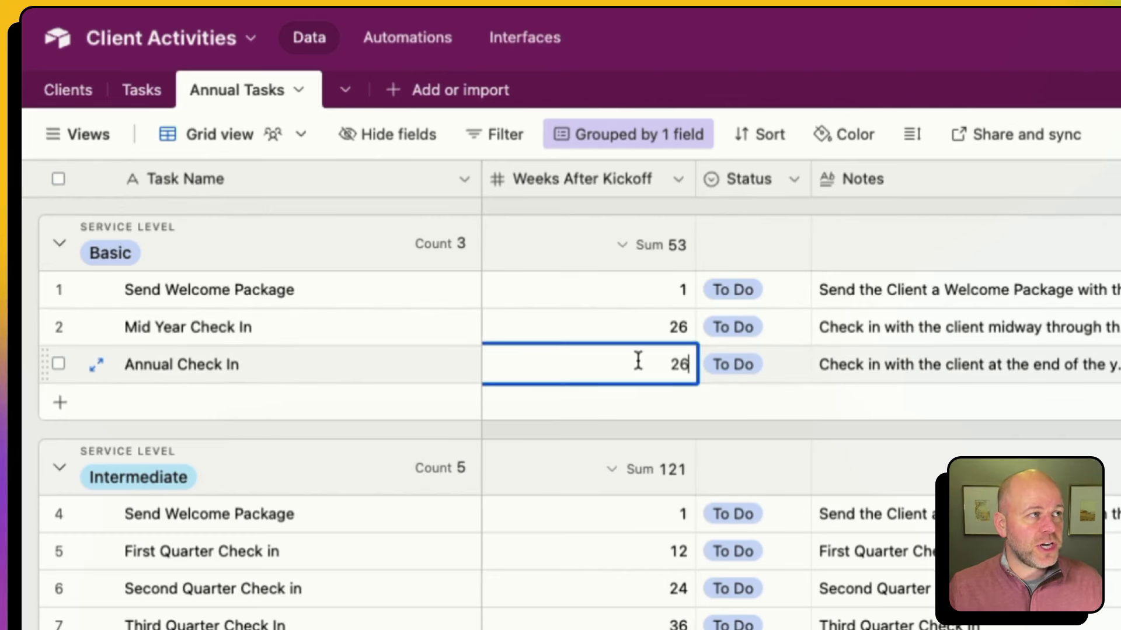
pyautogui.press('BackSpace')
pyautogui.press('BackSpace')
pyautogui.write('52')
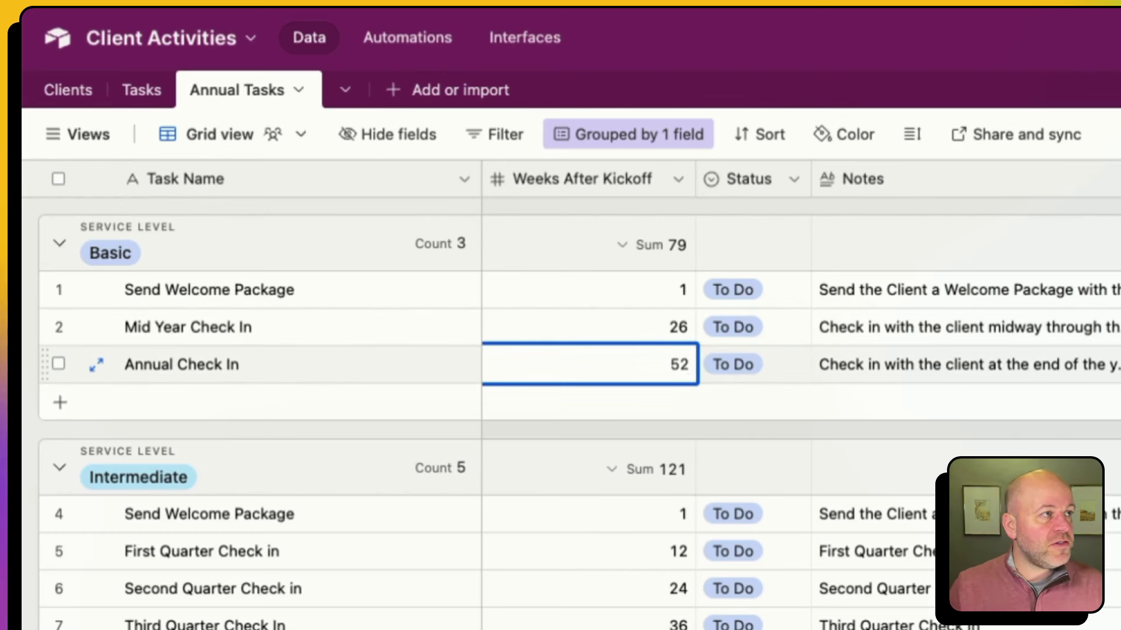
pyautogui.click(857, 200)
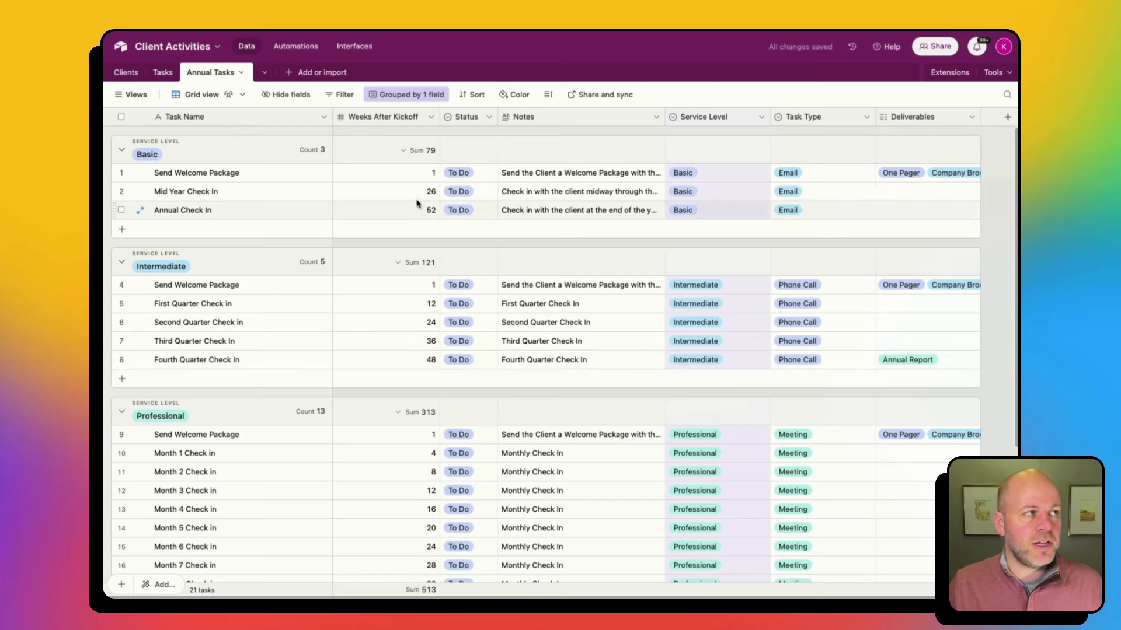
pyautogui.scroll(-3, 410, 442)
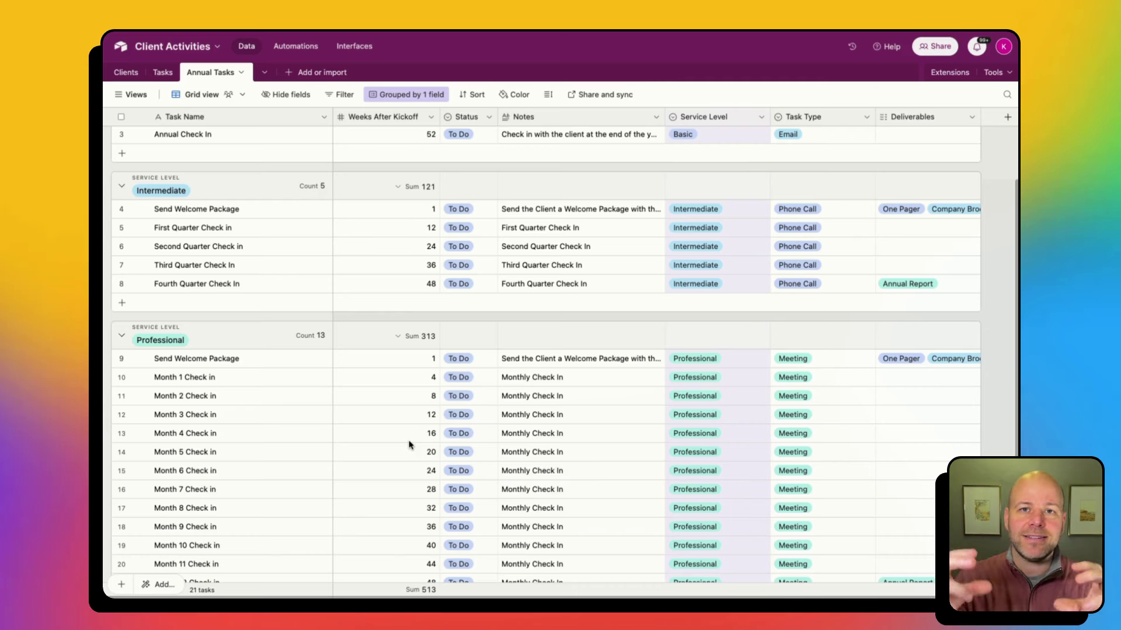
pyautogui.scroll(3, 501, 397)
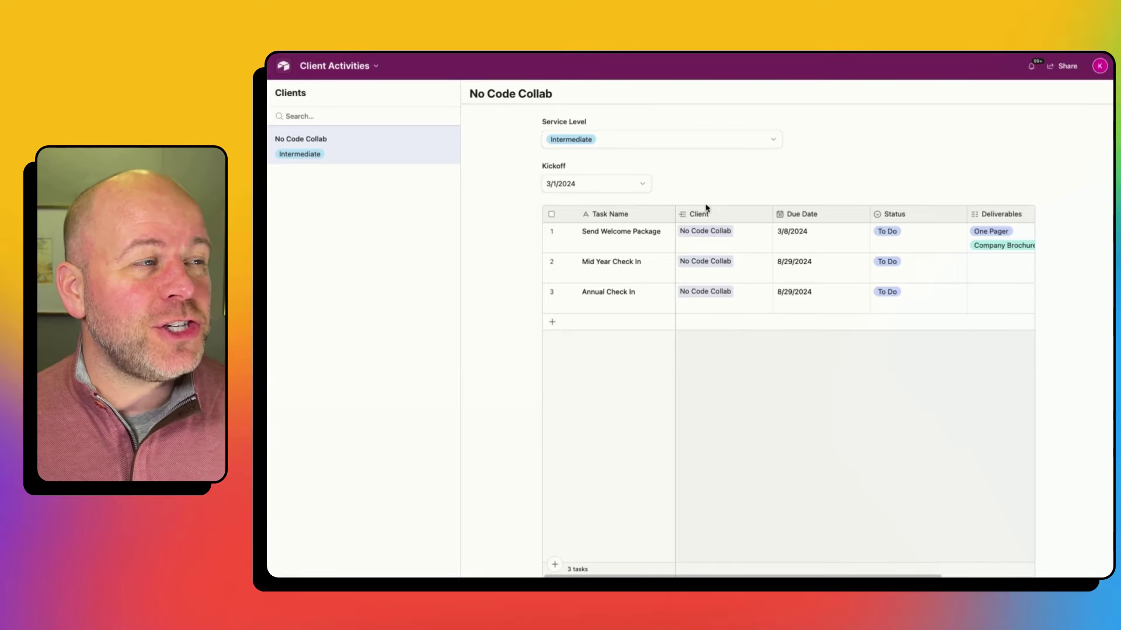
# - Scroll through No Code Collab's record detail to review its three linked tasks and due dates
pyautogui.scroll(-1, 718, 199)
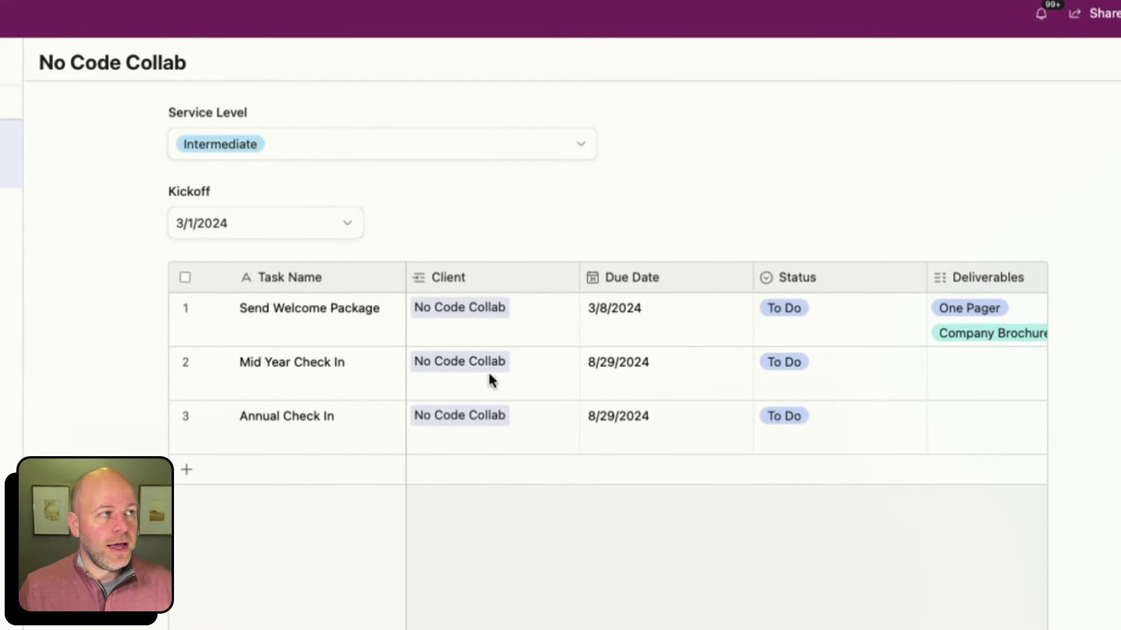
pyautogui.scroll(-3, 380, 475)
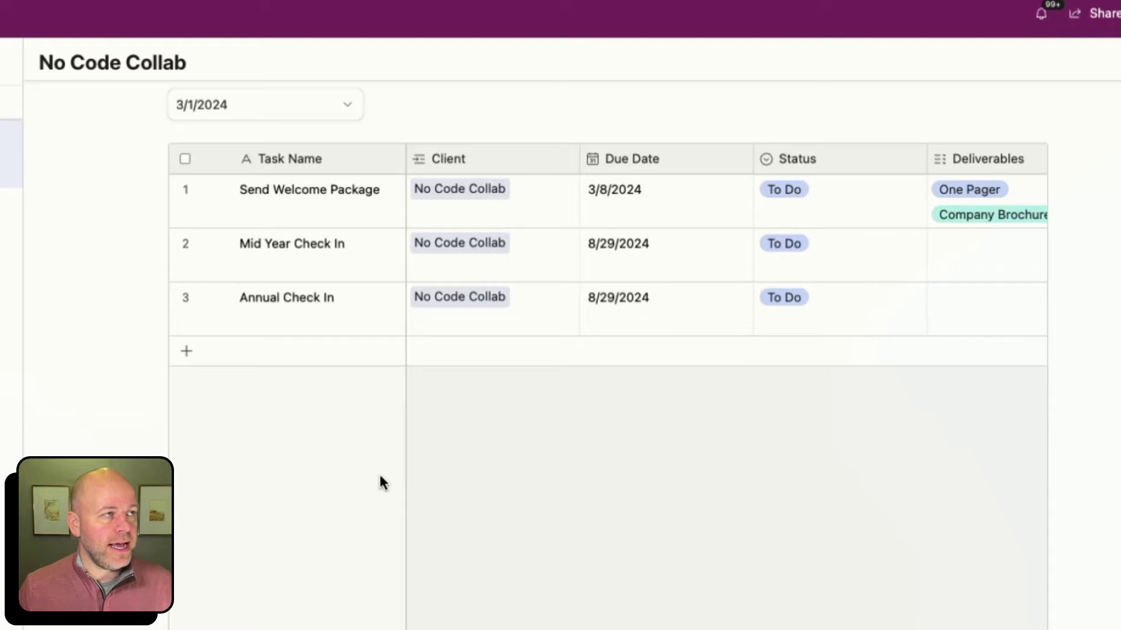
pyautogui.scroll(3, 379, 476)
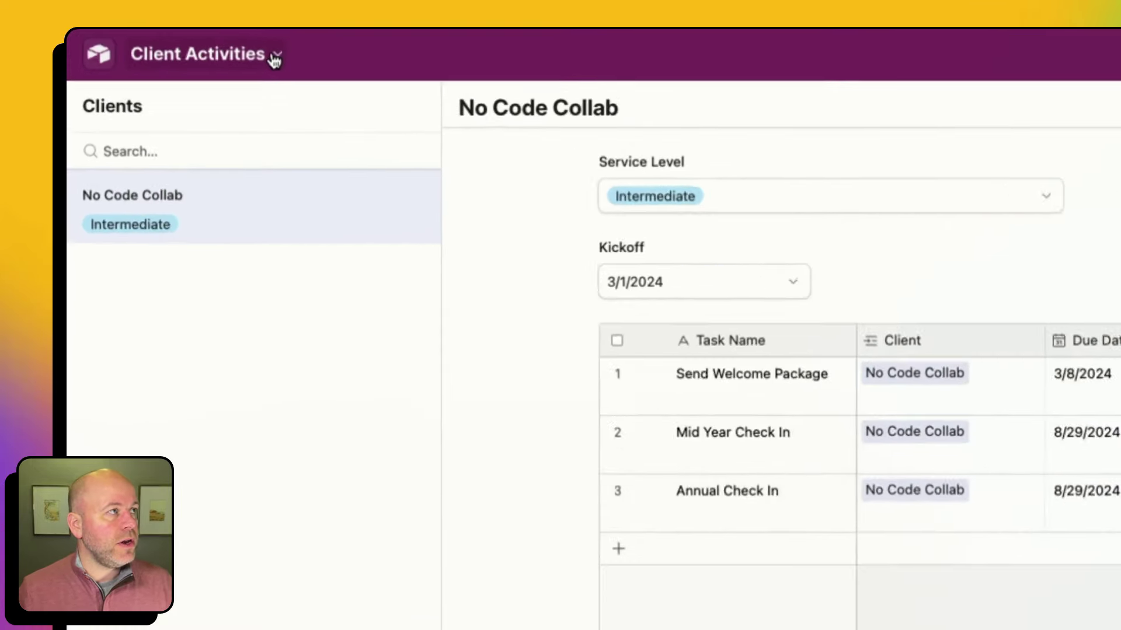
# - Edit the Client Activities page and place a new Button element just above the task table
pyautogui.click(222, 44)
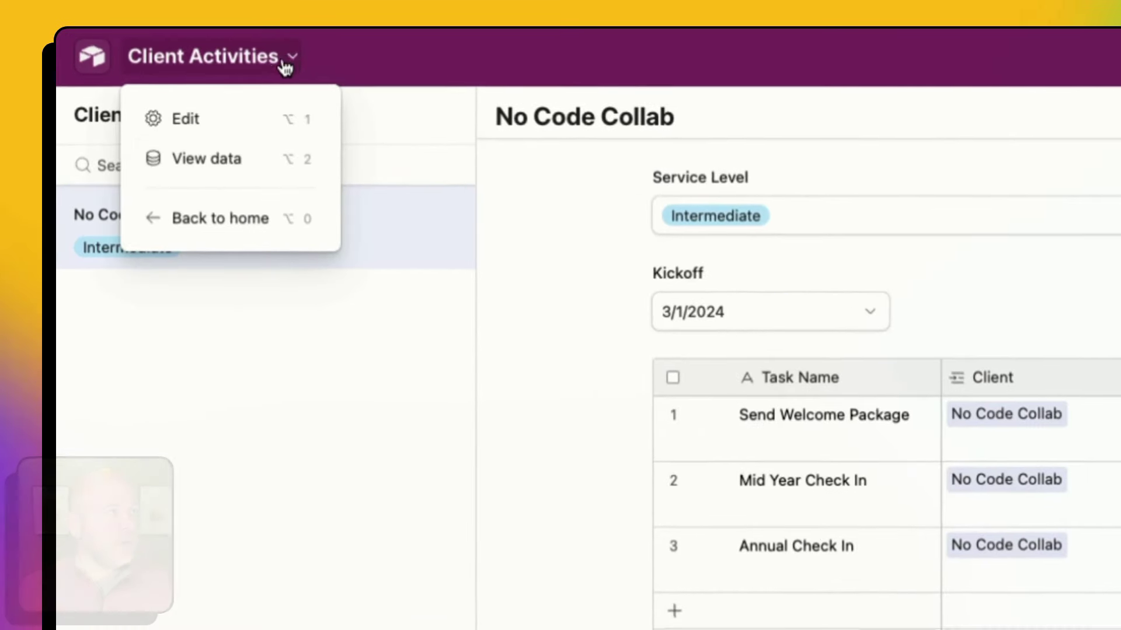
pyautogui.click(212, 121)
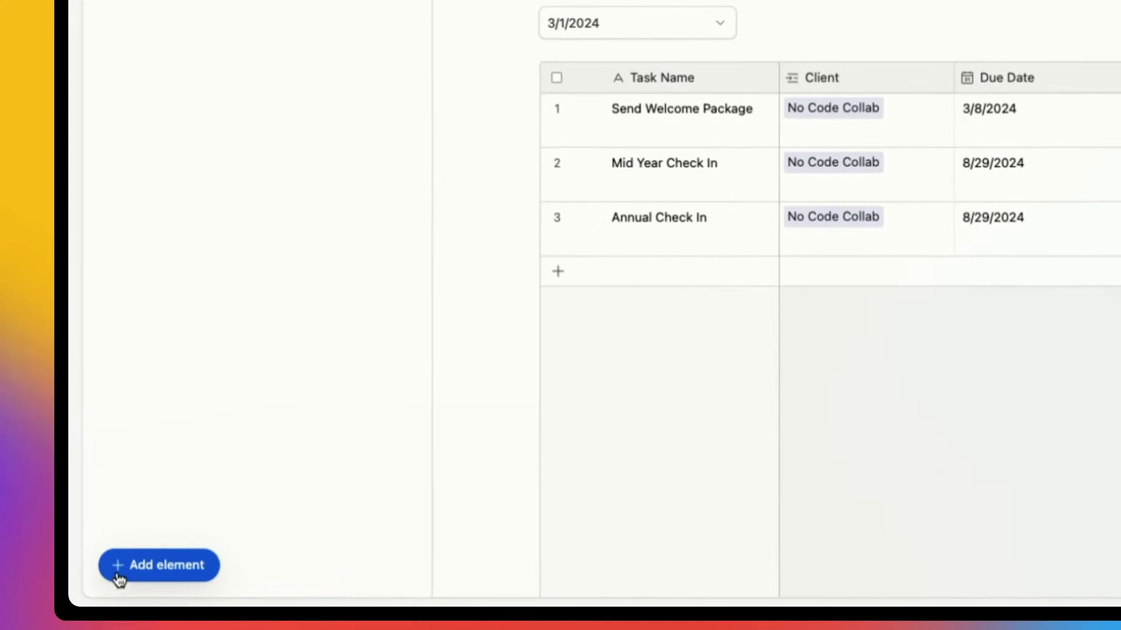
pyautogui.click(120, 566)
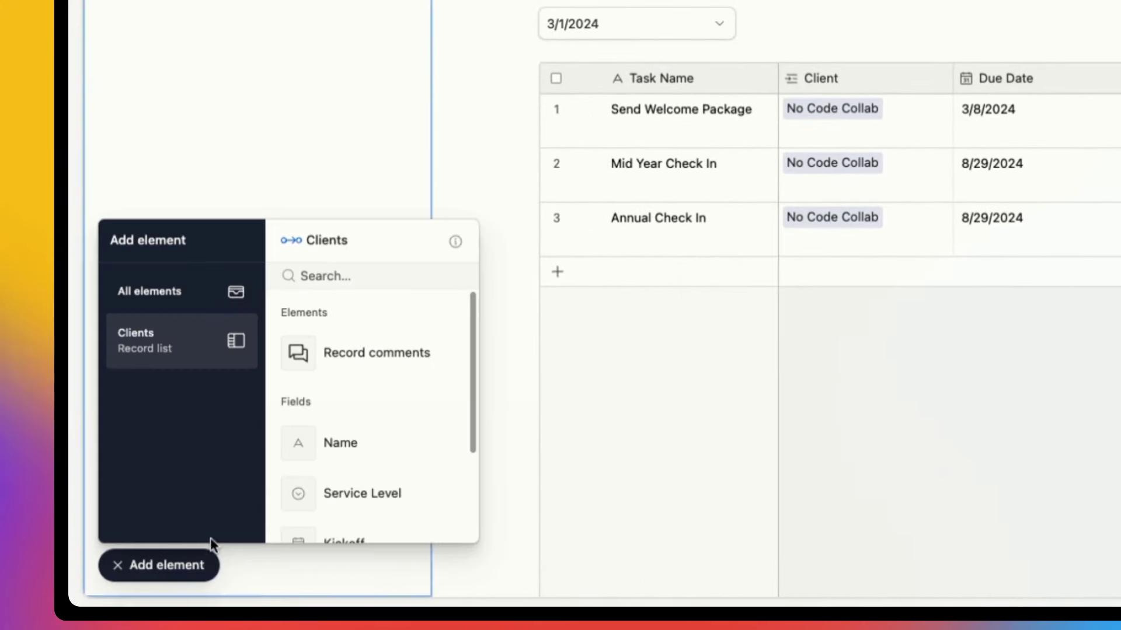
pyautogui.click(185, 291)
pyautogui.scroll(-5, 401, 418)
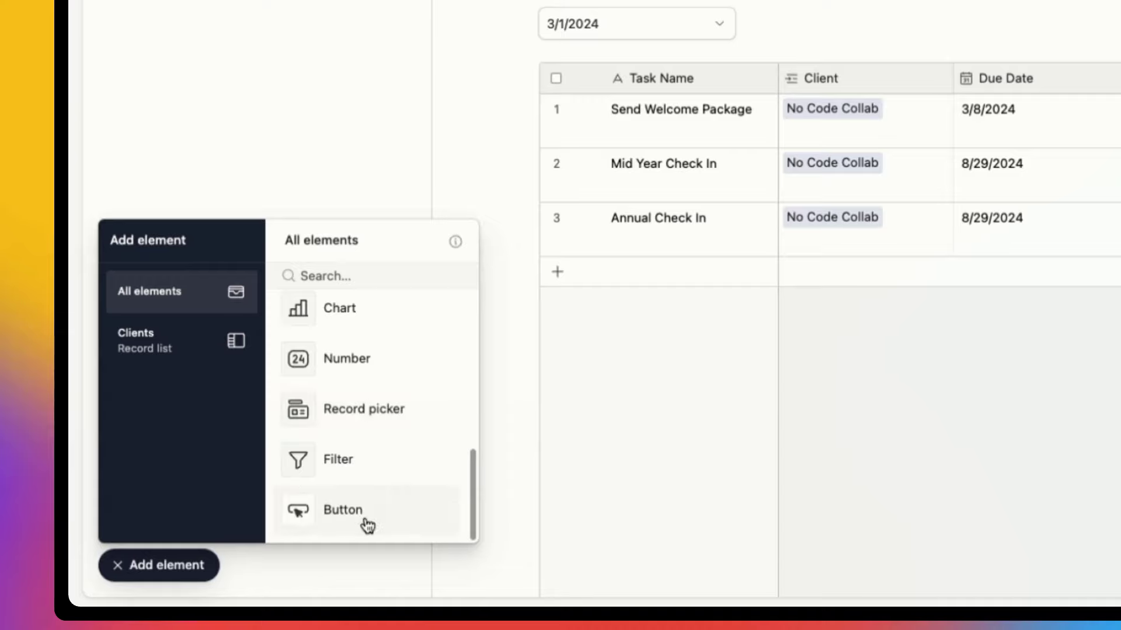
pyautogui.moveTo(341, 518); pyautogui.dragTo(632, 15)
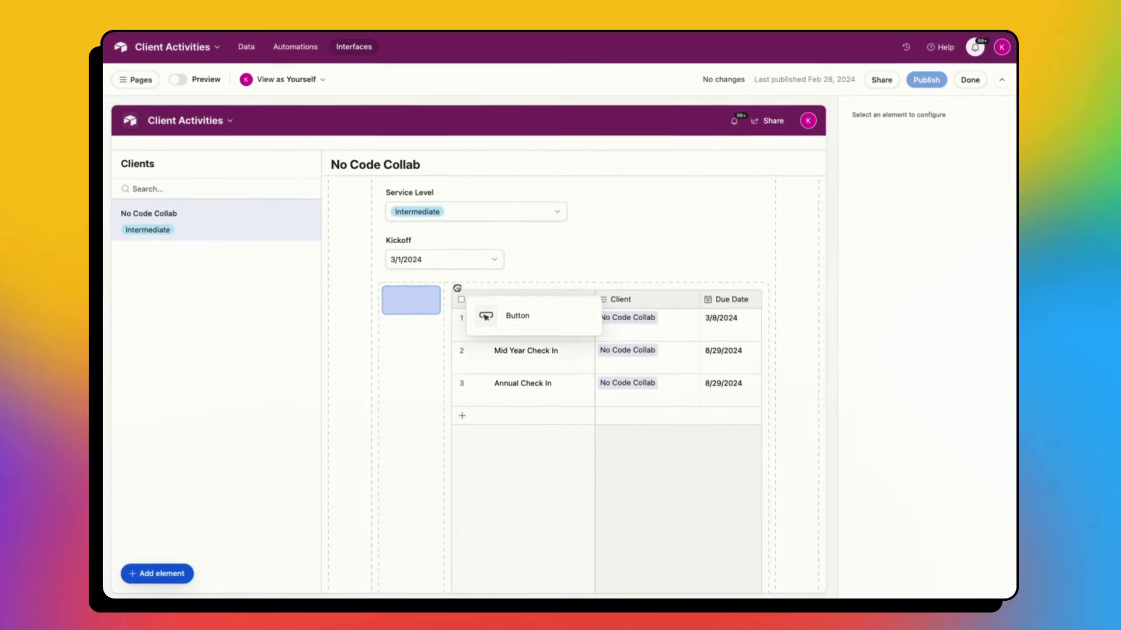
pyautogui.moveTo(459, 282); pyautogui.dragTo(581, 275)
pyautogui.click(157, 574)
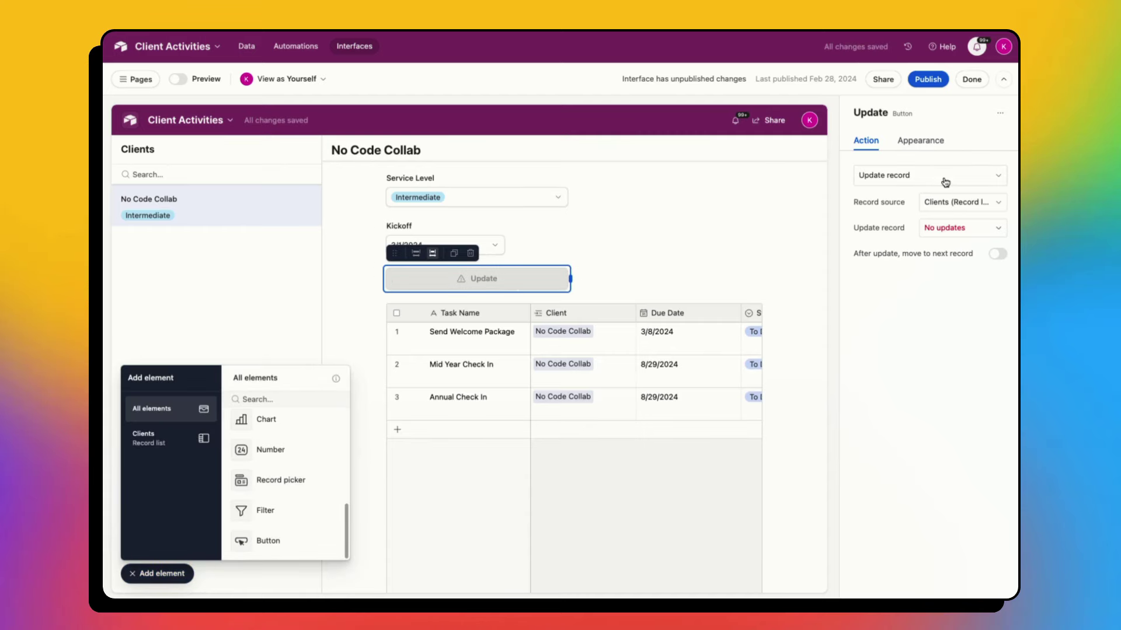
pyautogui.click(136, 574)
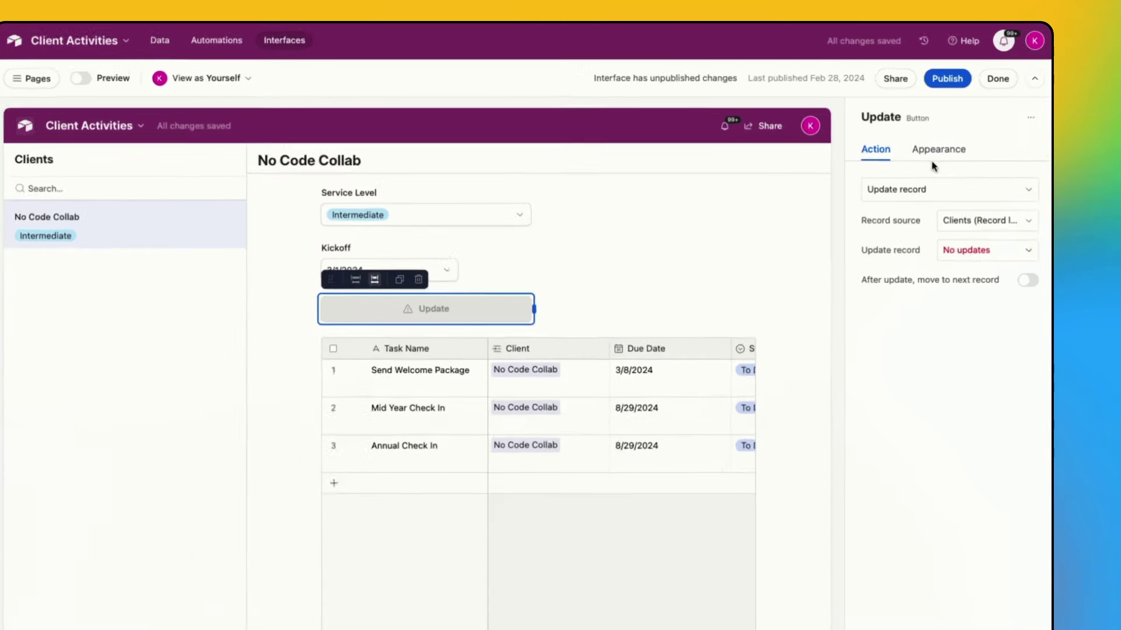
# - Give the button a green style and set its action to Run automation
pyautogui.click(933, 164)
pyautogui.click(963, 286)
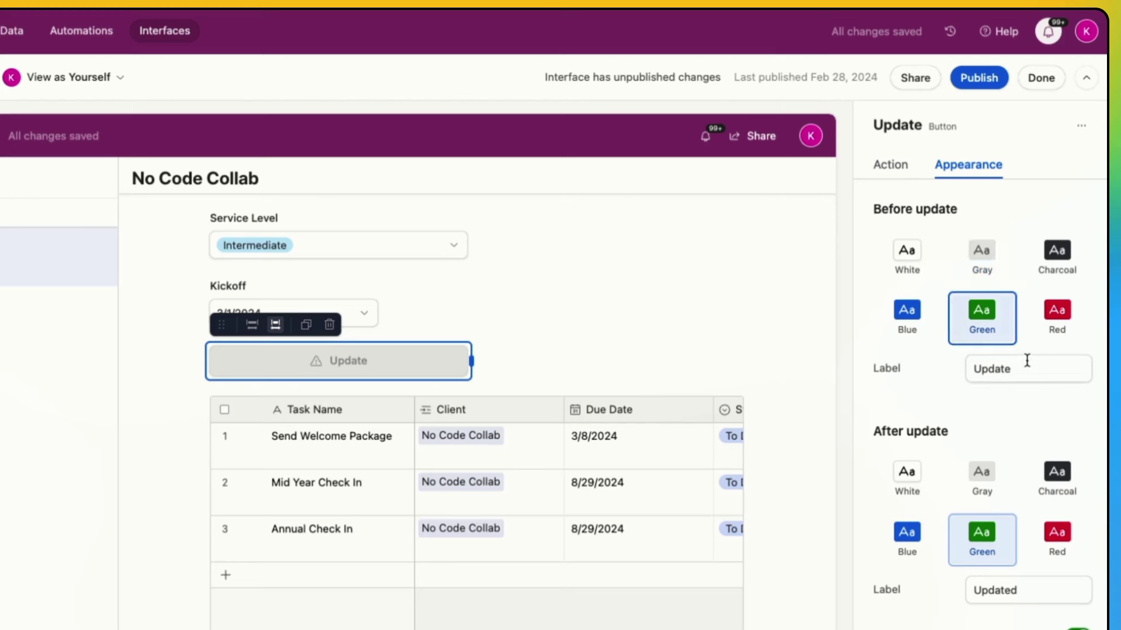
pyautogui.moveTo(986, 308); pyautogui.dragTo(941, 312)
pyautogui.write('C')
pyautogui.click(897, 168)
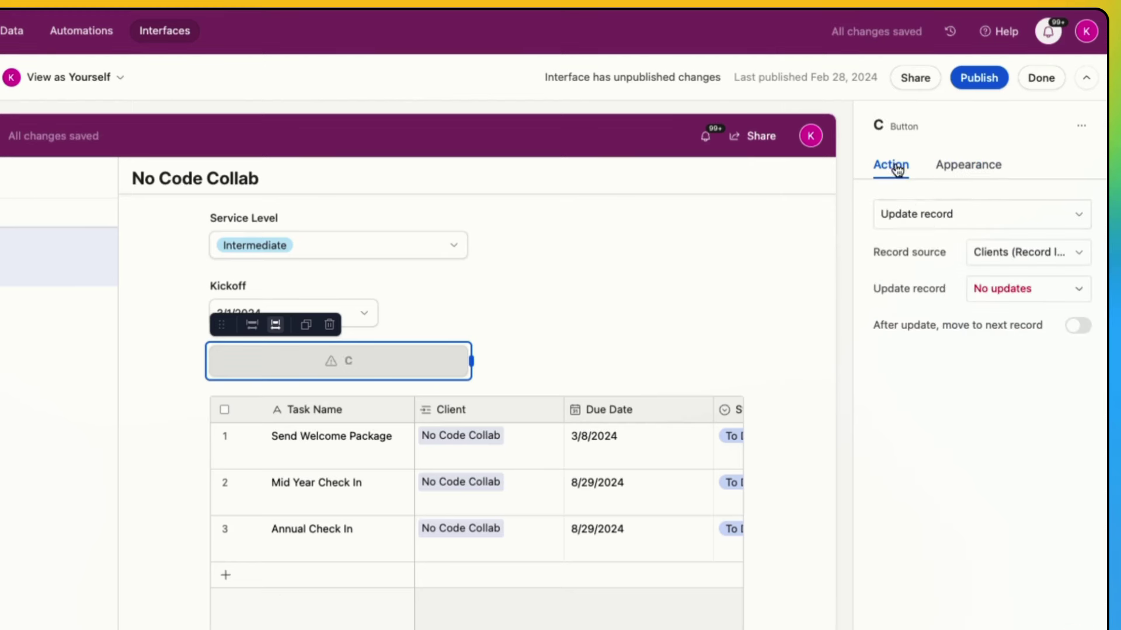
pyautogui.click(928, 221)
pyautogui.click(943, 536)
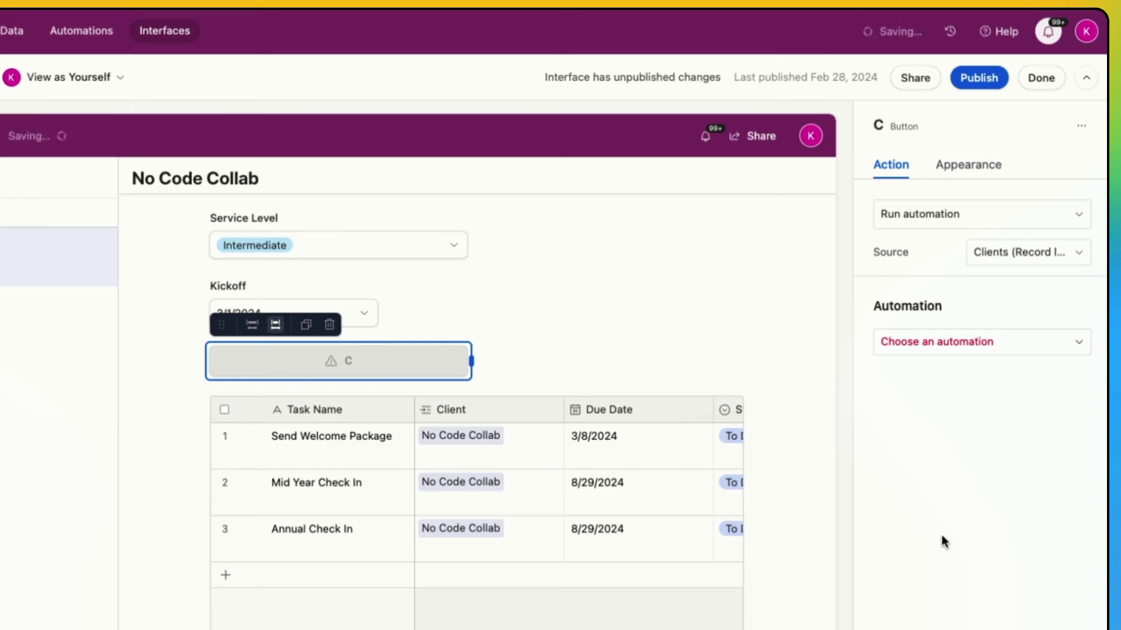
# - Label the green button 'Create Tasks' and bring up its automation choices
pyautogui.click(966, 166)
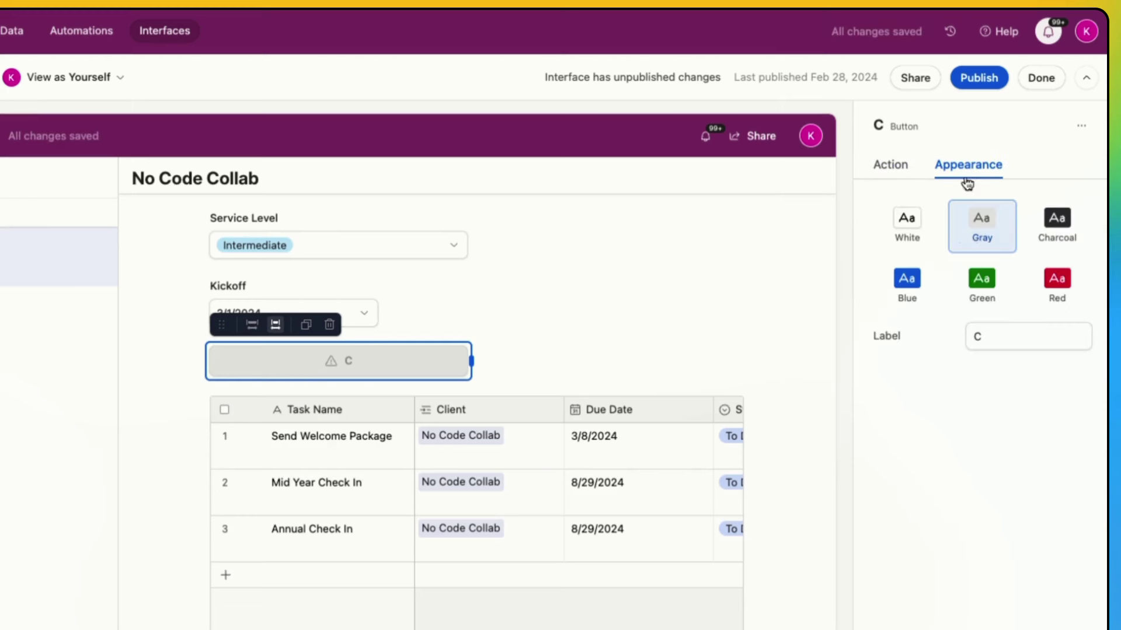
pyautogui.click(982, 281)
pyautogui.click(1003, 330)
pyautogui.write('Create')
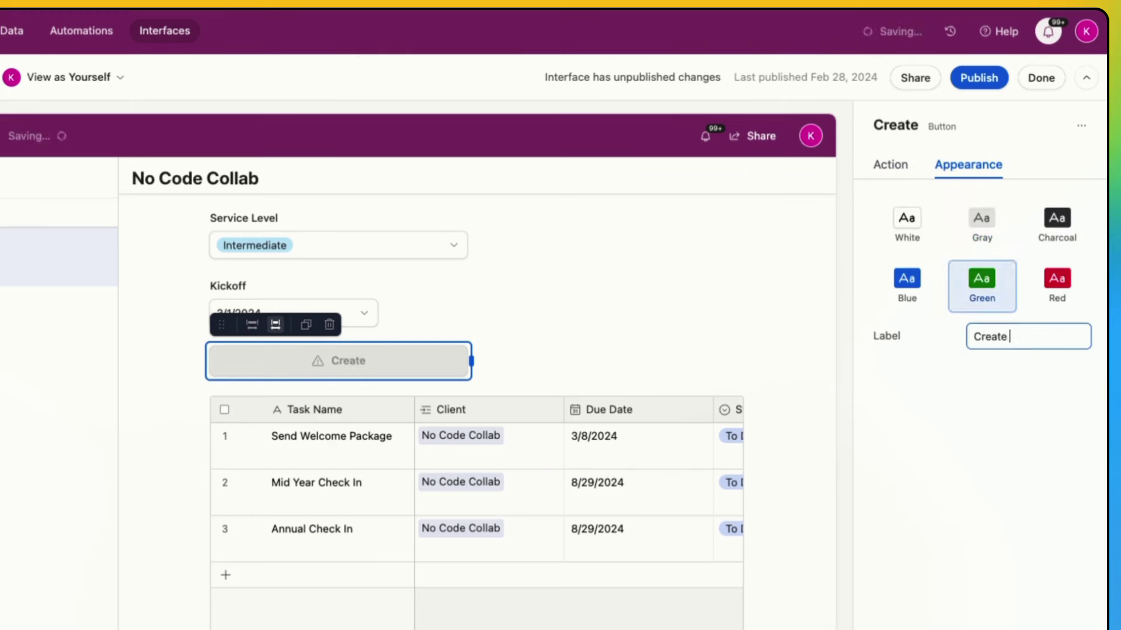
pyautogui.write(' Tasks')
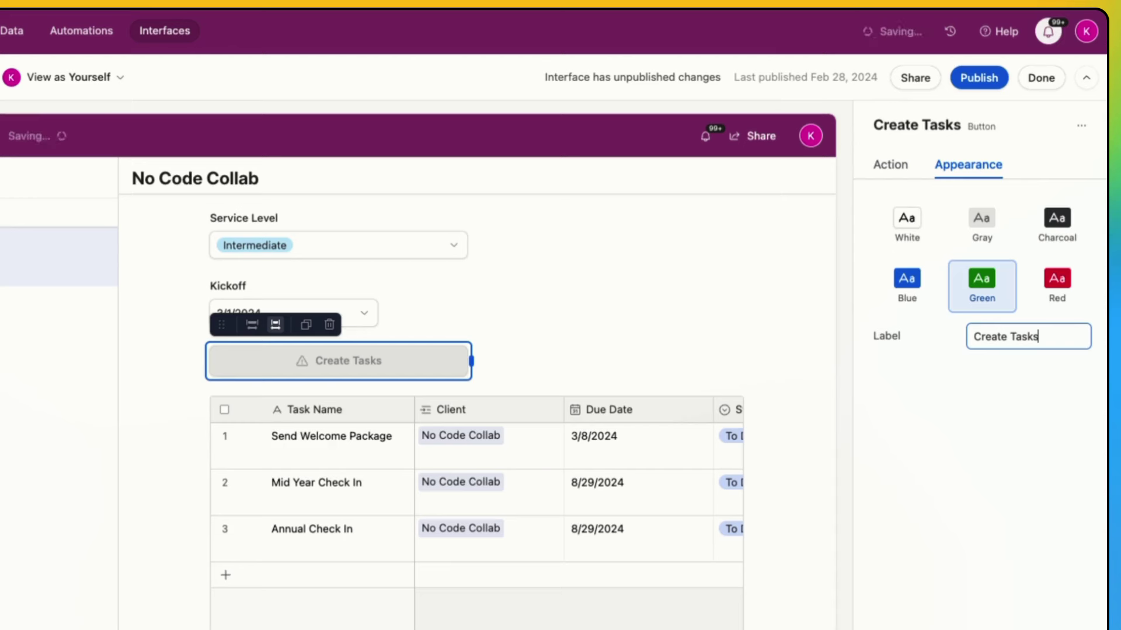
pyautogui.click(898, 169)
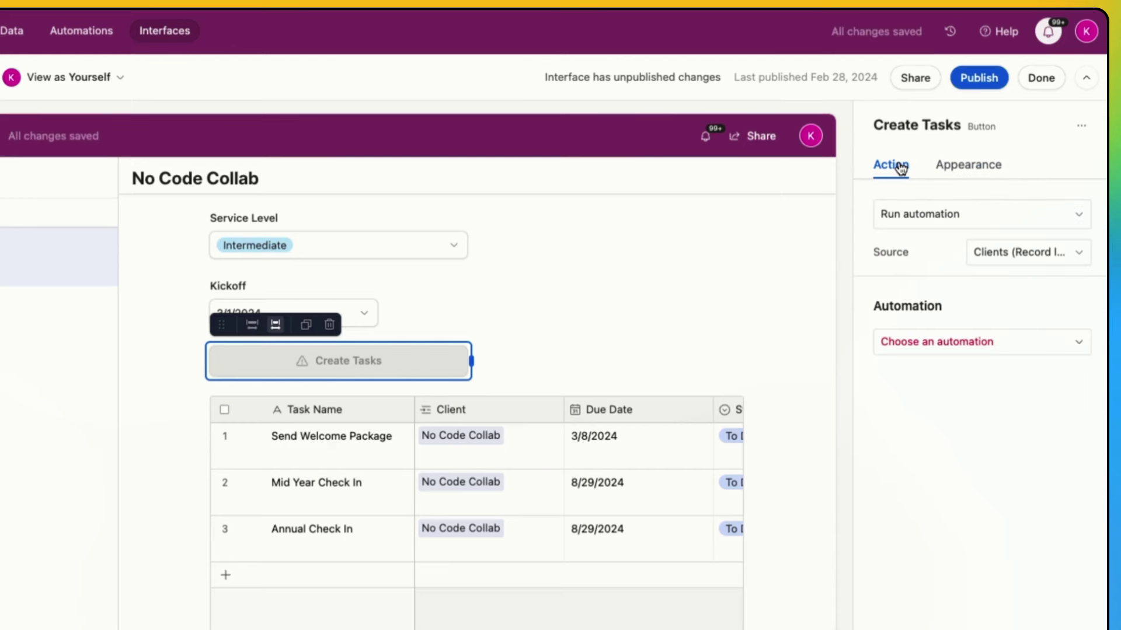
pyautogui.click(954, 346)
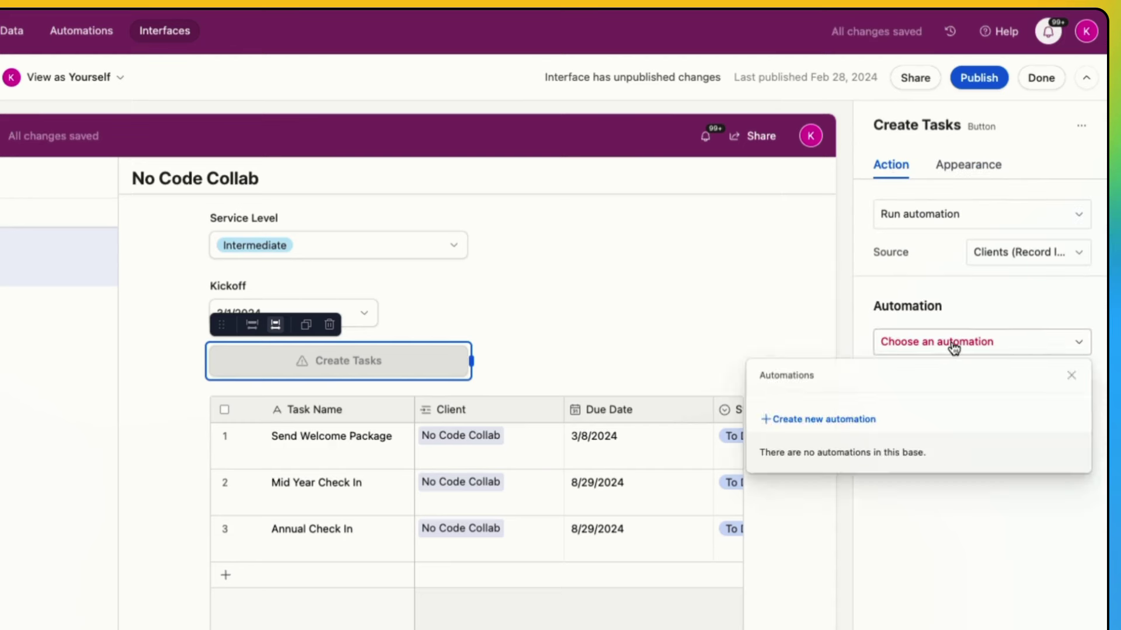
# - Create a new button-triggered automation named 'Create Annual Tasks' and continue into Automations
pyautogui.click(829, 421)
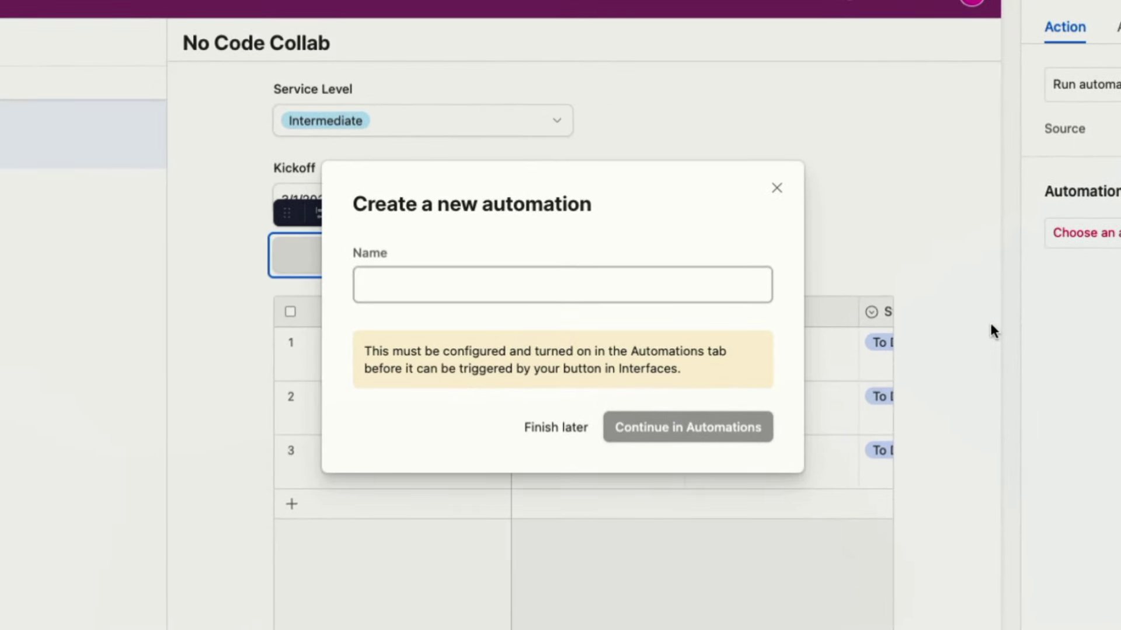
pyautogui.write('Create Annual Tasks')
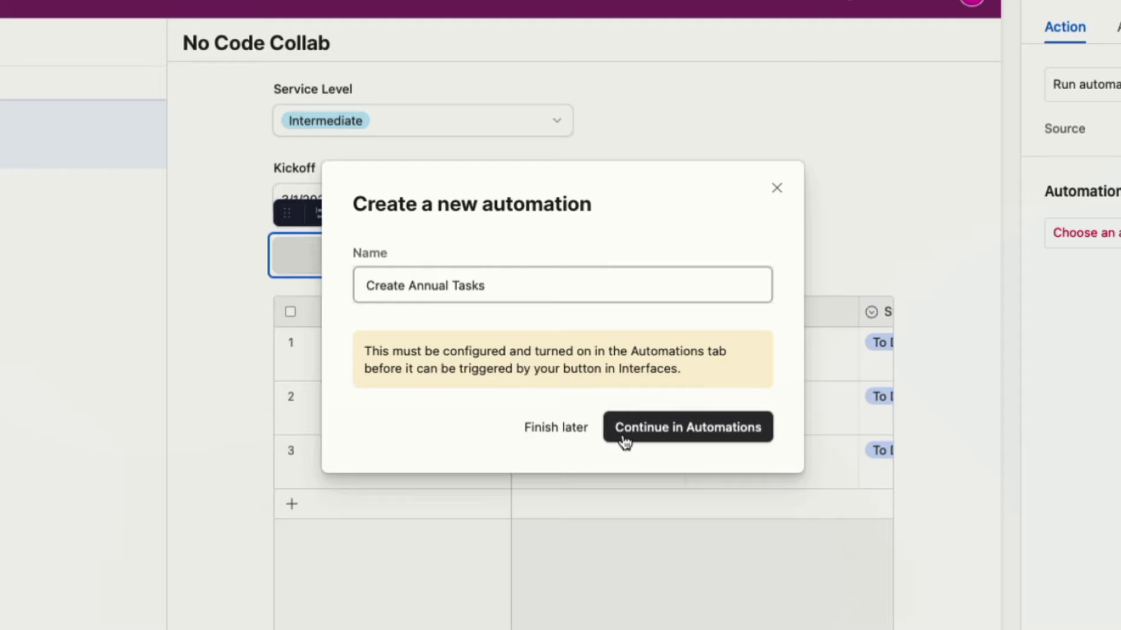
pyautogui.click(624, 439)
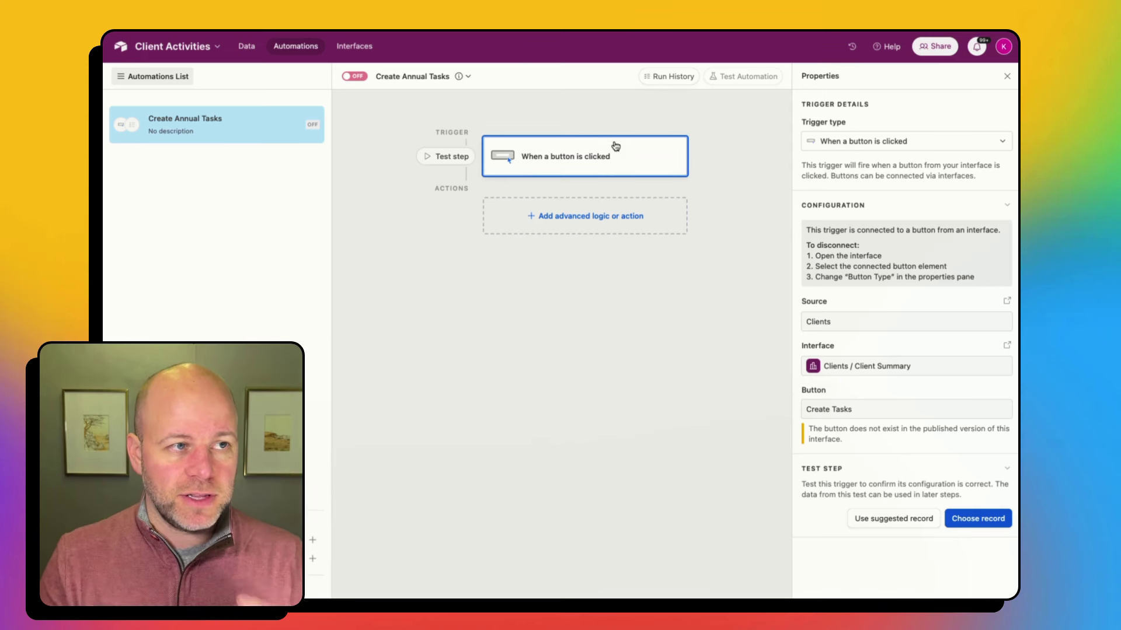
# - Test the button trigger using the No Code Collab record and inspect its field values
pyautogui.click(973, 526)
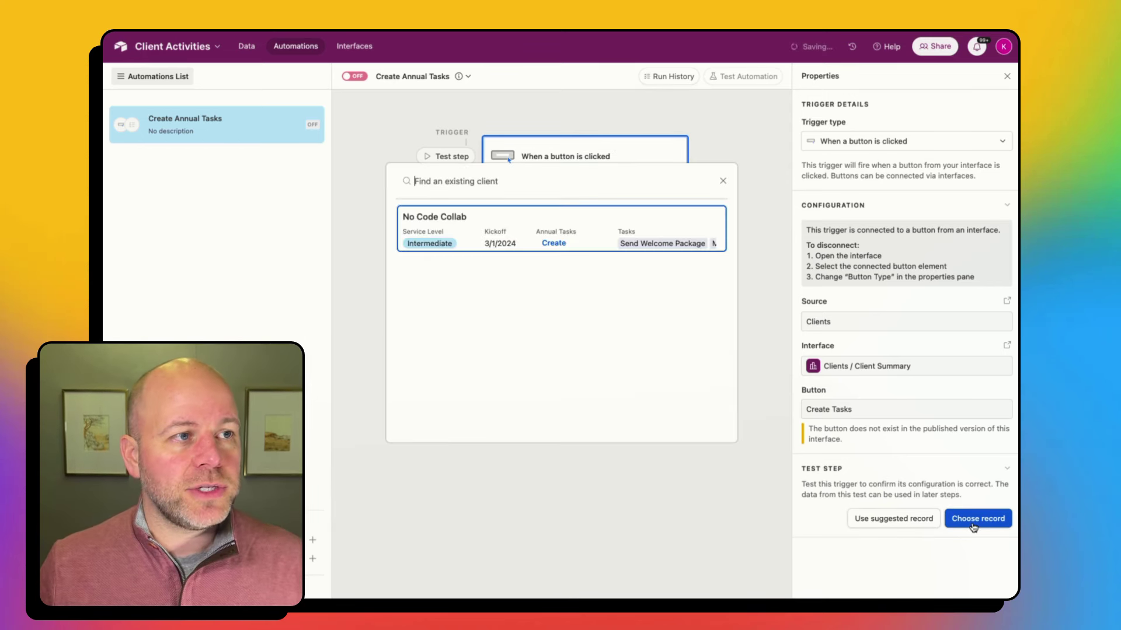
pyautogui.click(610, 234)
pyautogui.scroll(-3, 895, 475)
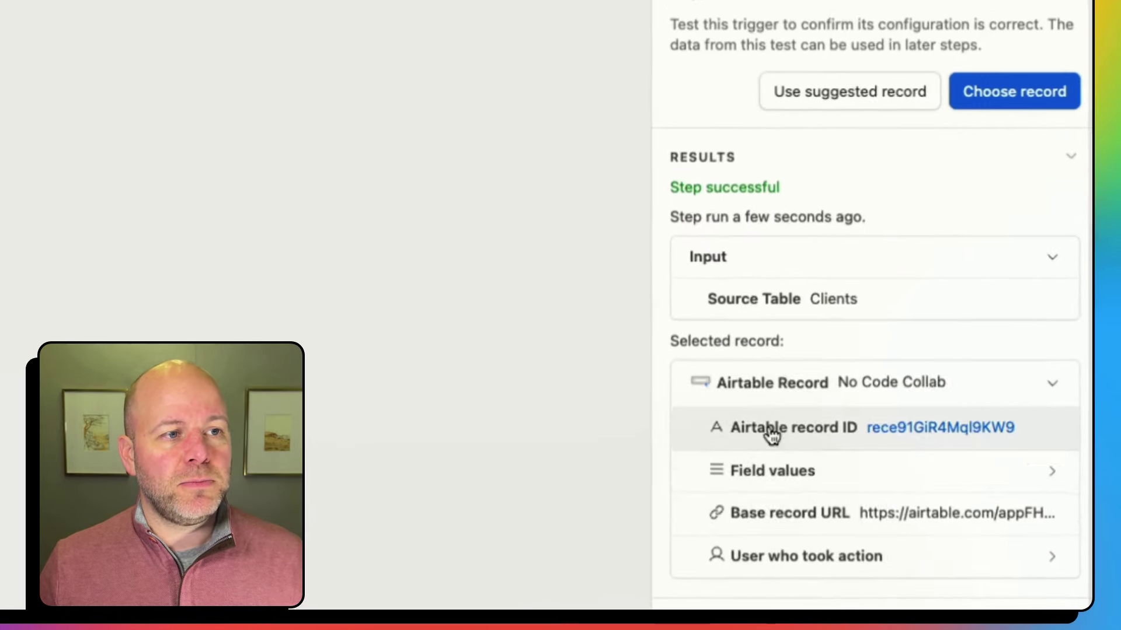
pyautogui.click(802, 481)
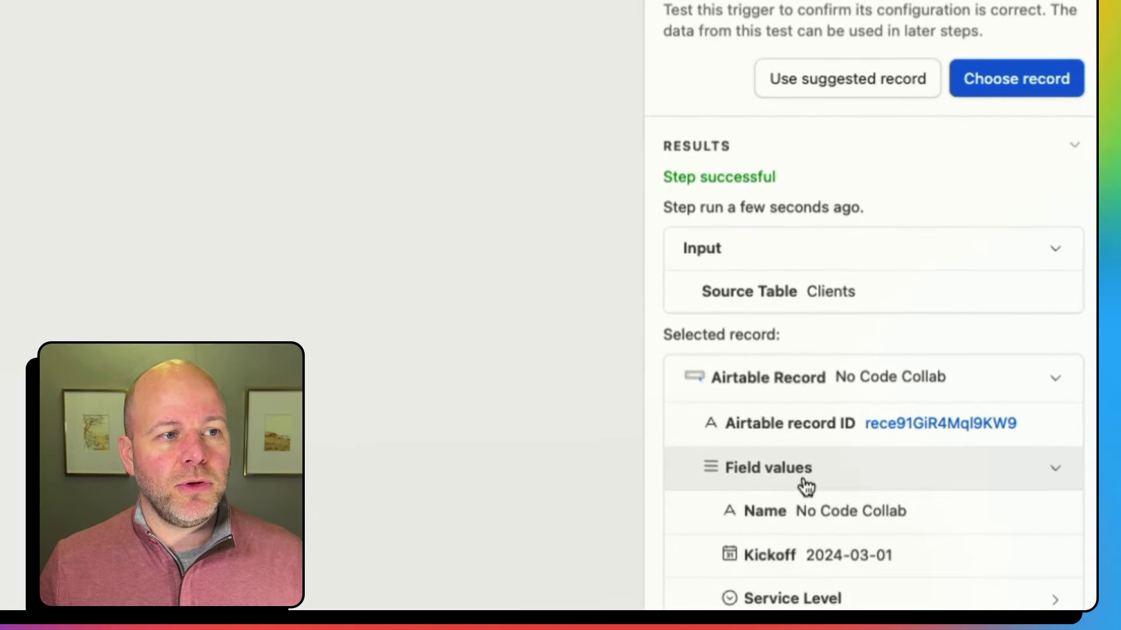
pyautogui.scroll(-4, 806, 487)
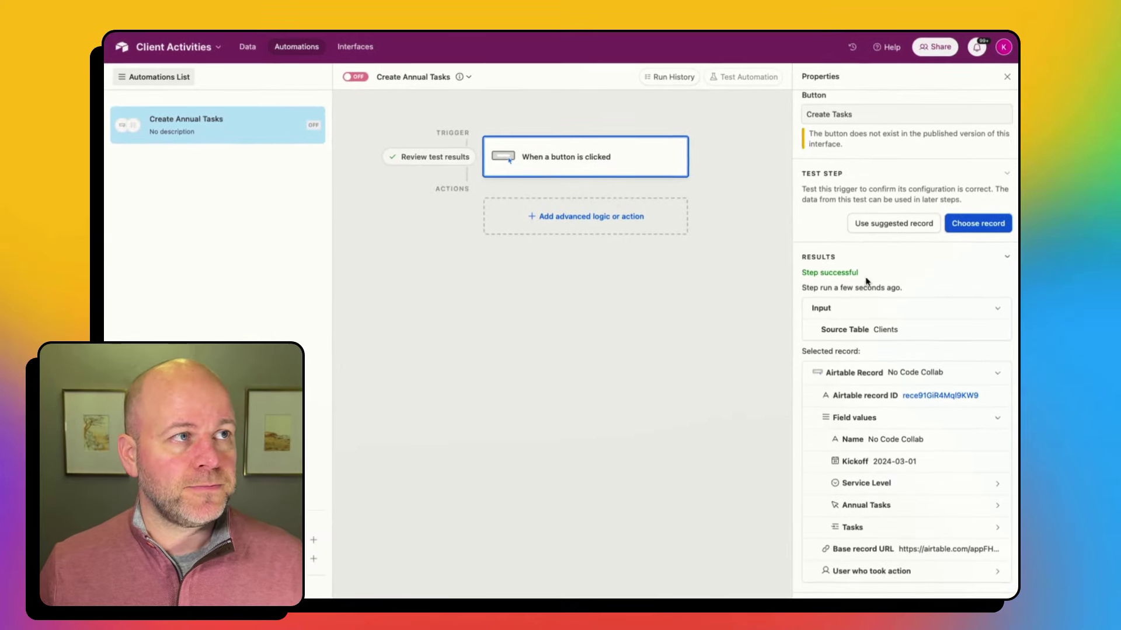
pyautogui.scroll(5, 865, 295)
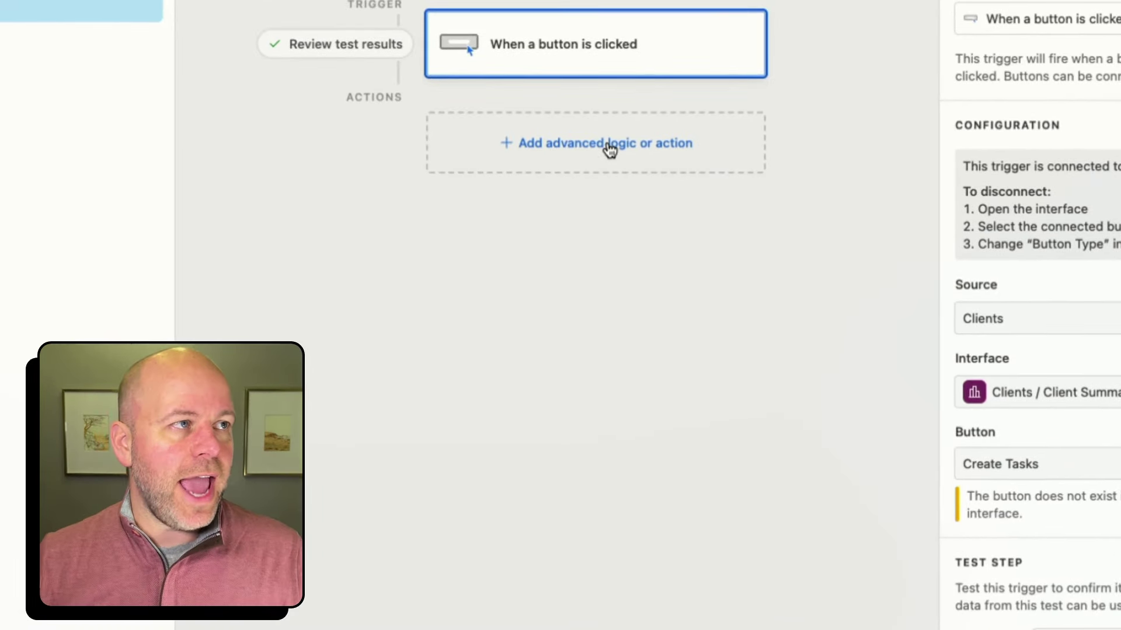
# - Add a Find records action described 'Grab all tasks based on Client Service Level'
pyautogui.click(593, 217)
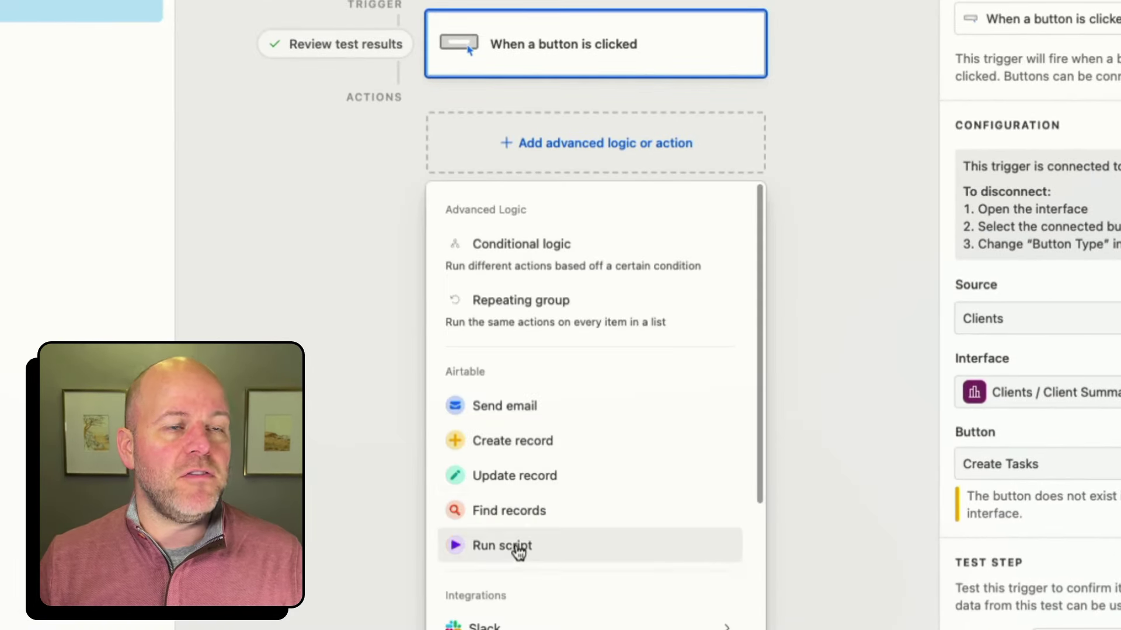
pyautogui.click(538, 518)
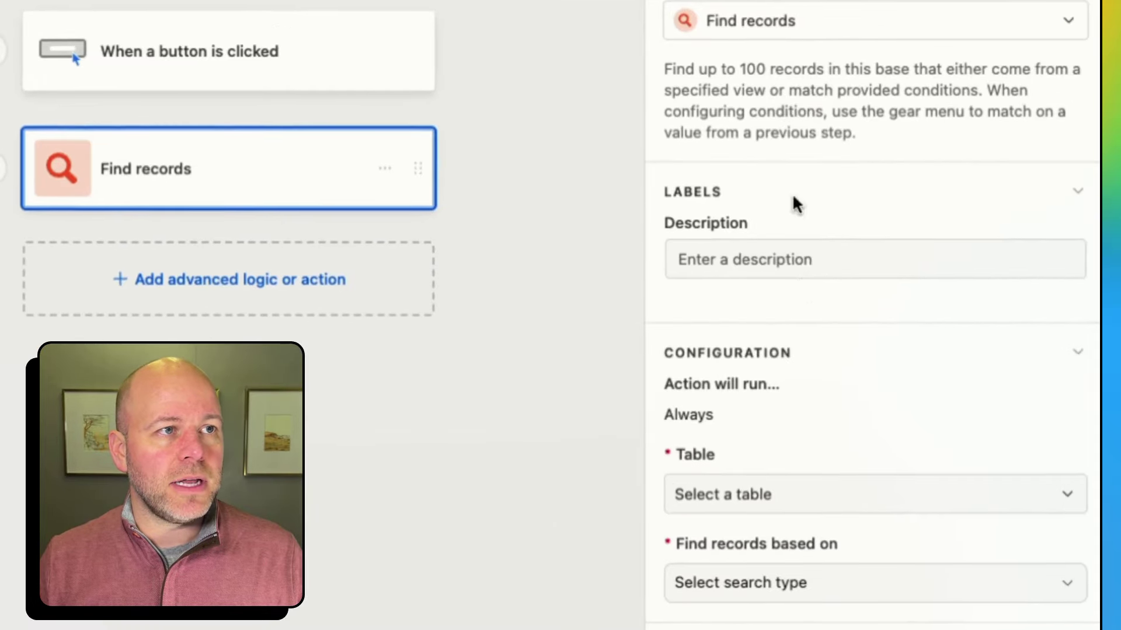
pyautogui.click(880, 259)
pyautogui.write('G')
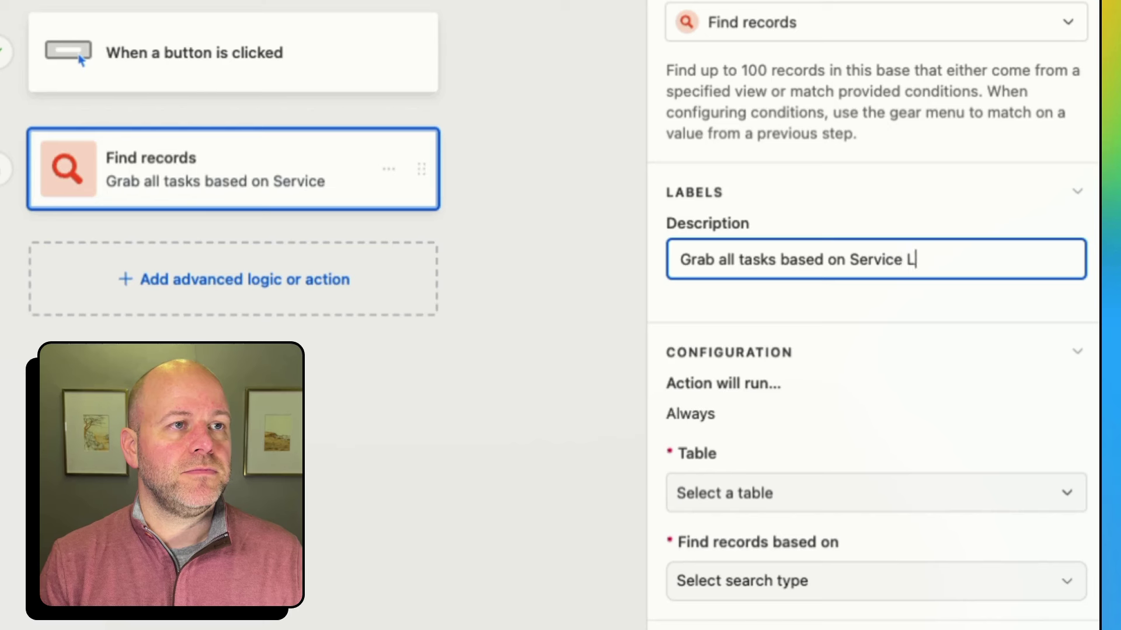
pyautogui.write('evel')
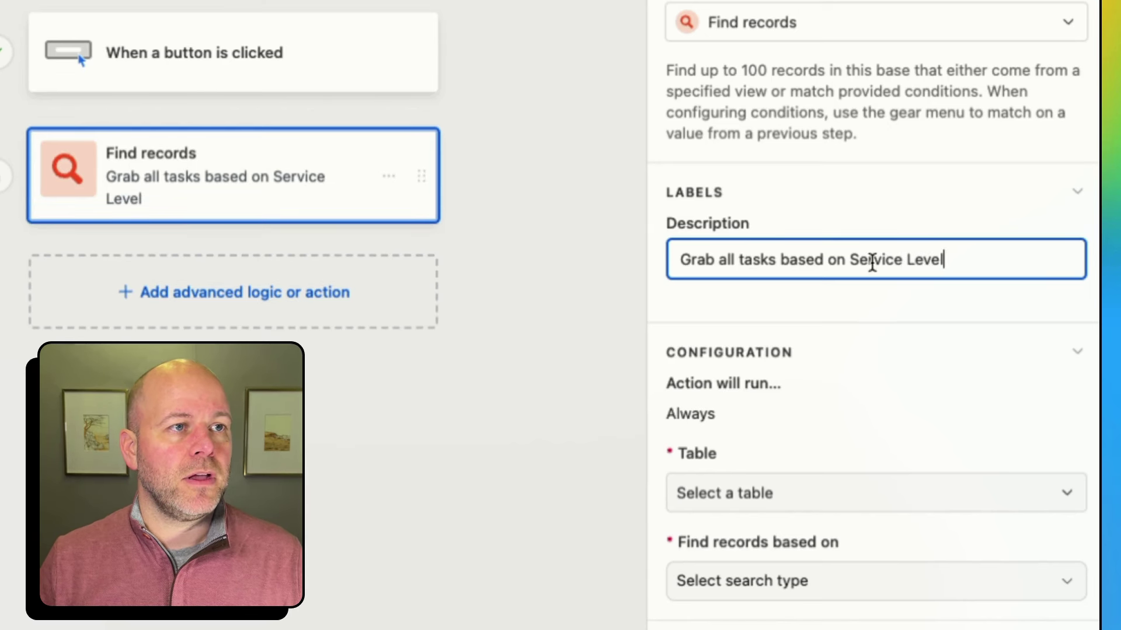
pyautogui.click(848, 260)
pyautogui.write('C')
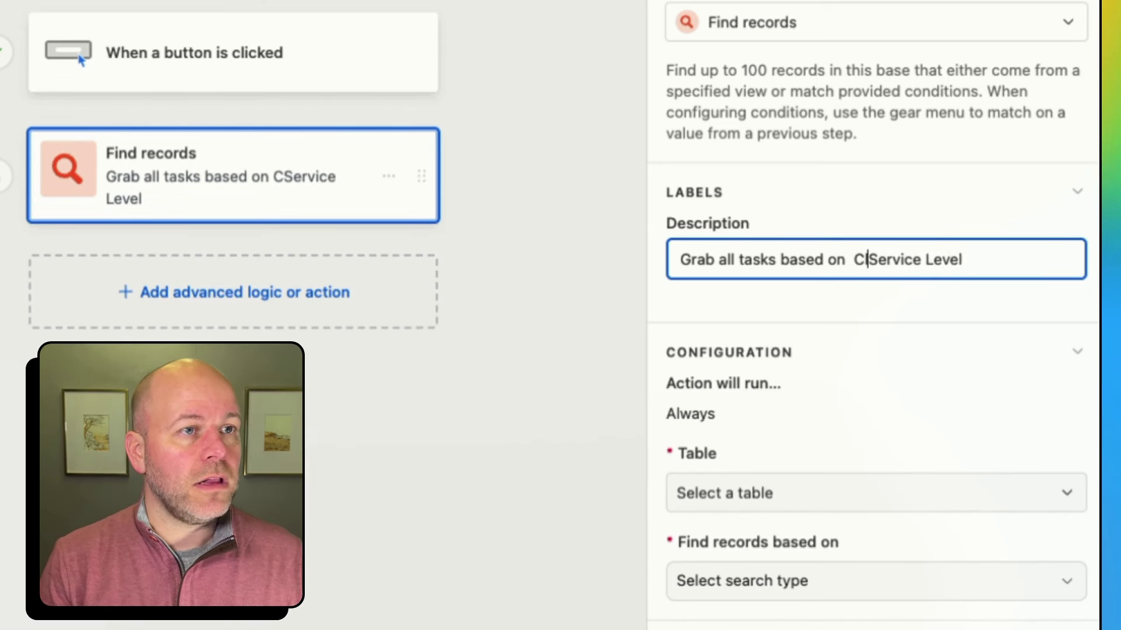
pyautogui.write('lient')
pyautogui.click(896, 346)
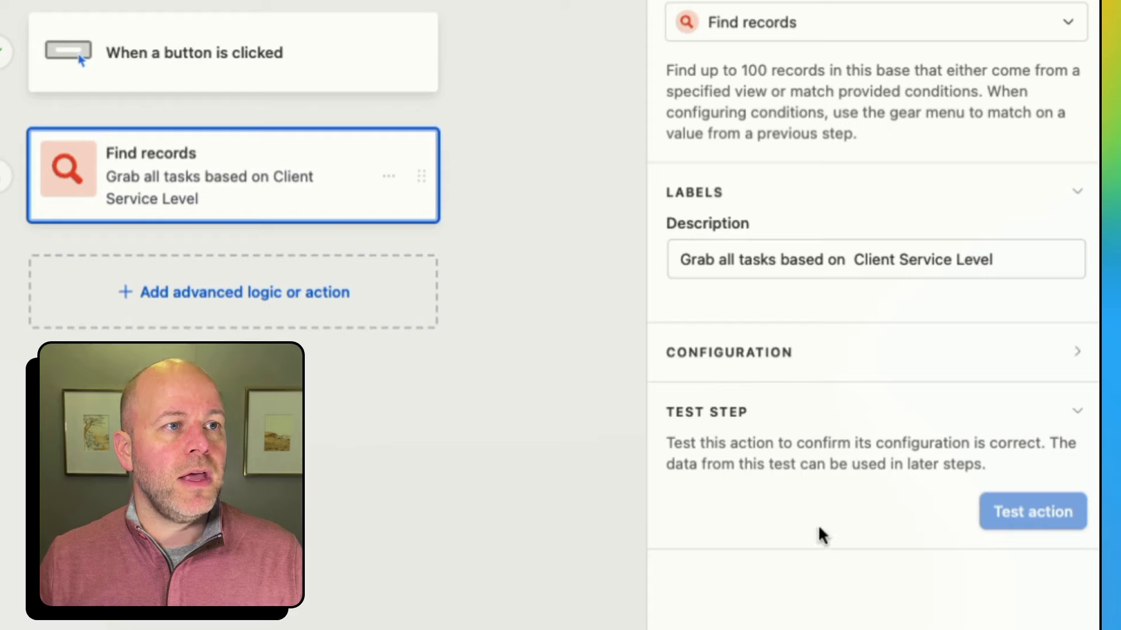
pyautogui.click(837, 356)
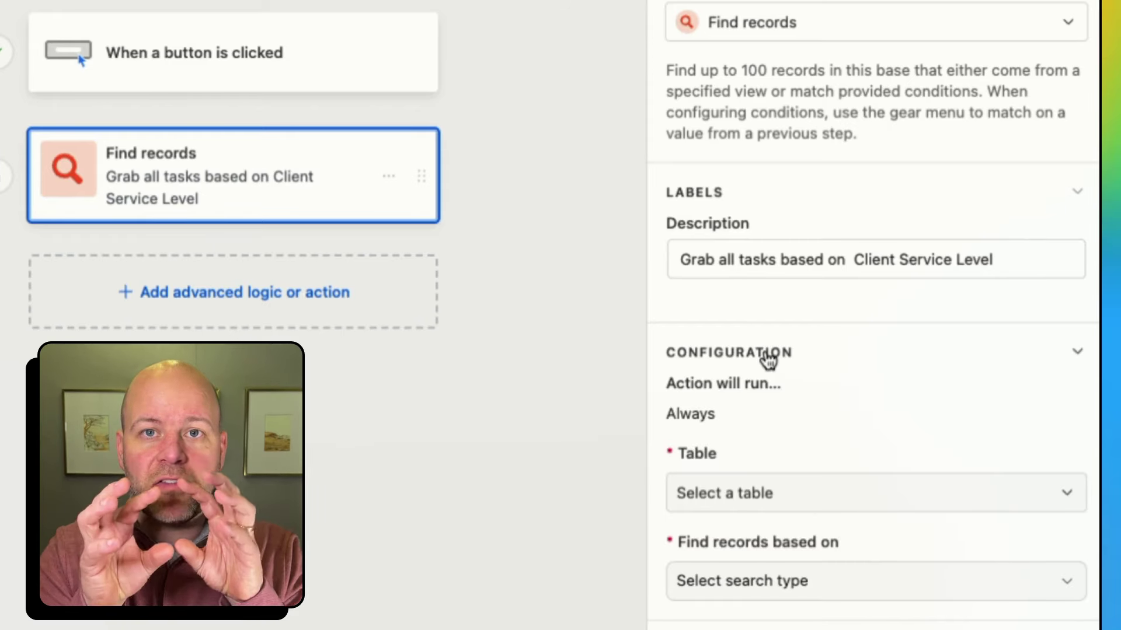
# - Point Find records at the Annual Tasks table and remove the stray space in its description
pyautogui.click(746, 488)
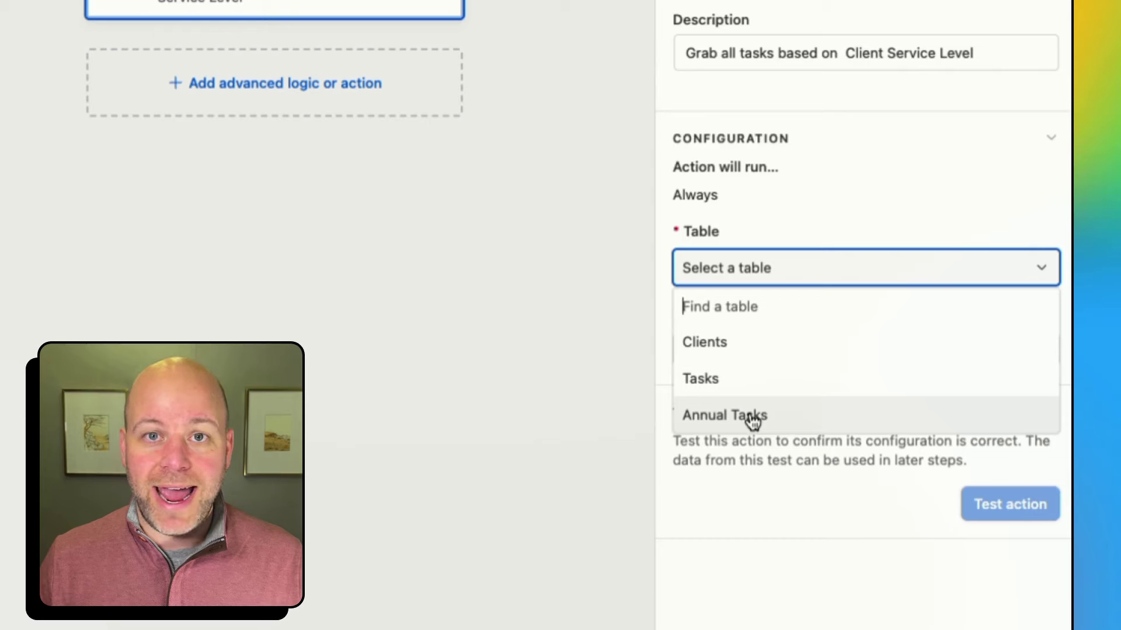
pyautogui.click(753, 419)
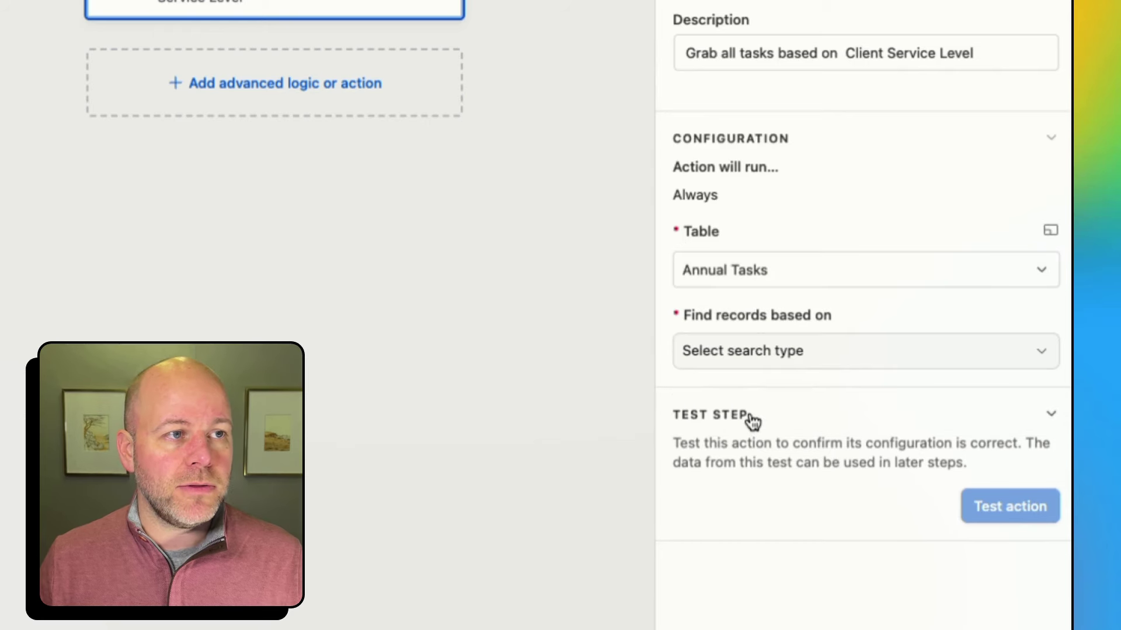
pyautogui.click(759, 355)
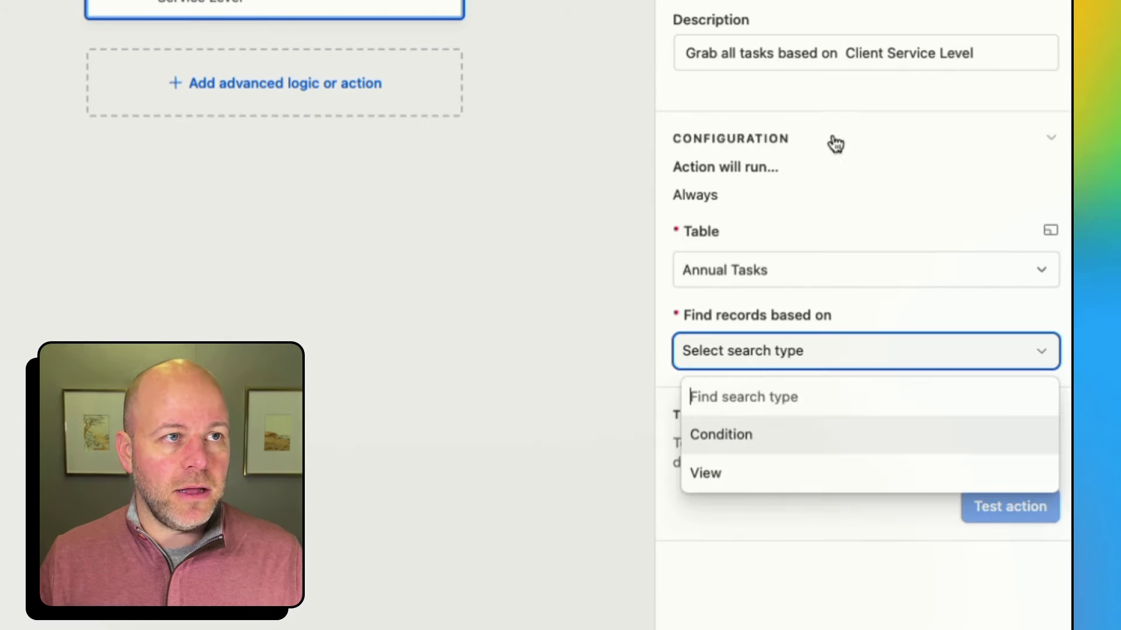
pyautogui.click(854, 54)
pyautogui.click(849, 53)
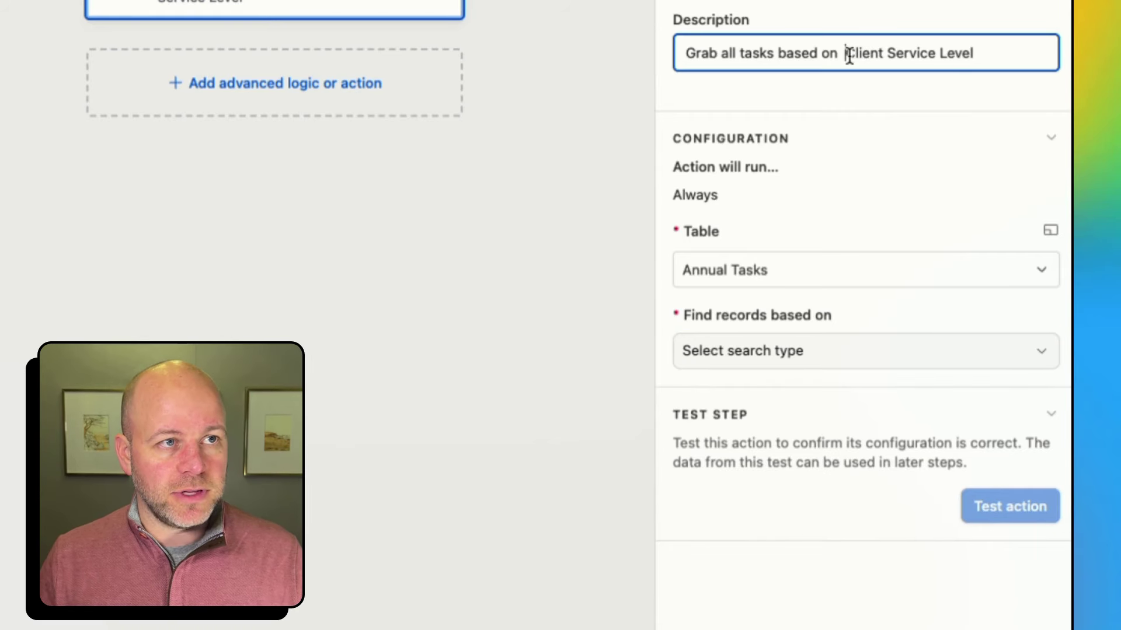
pyautogui.press('BackSpace')
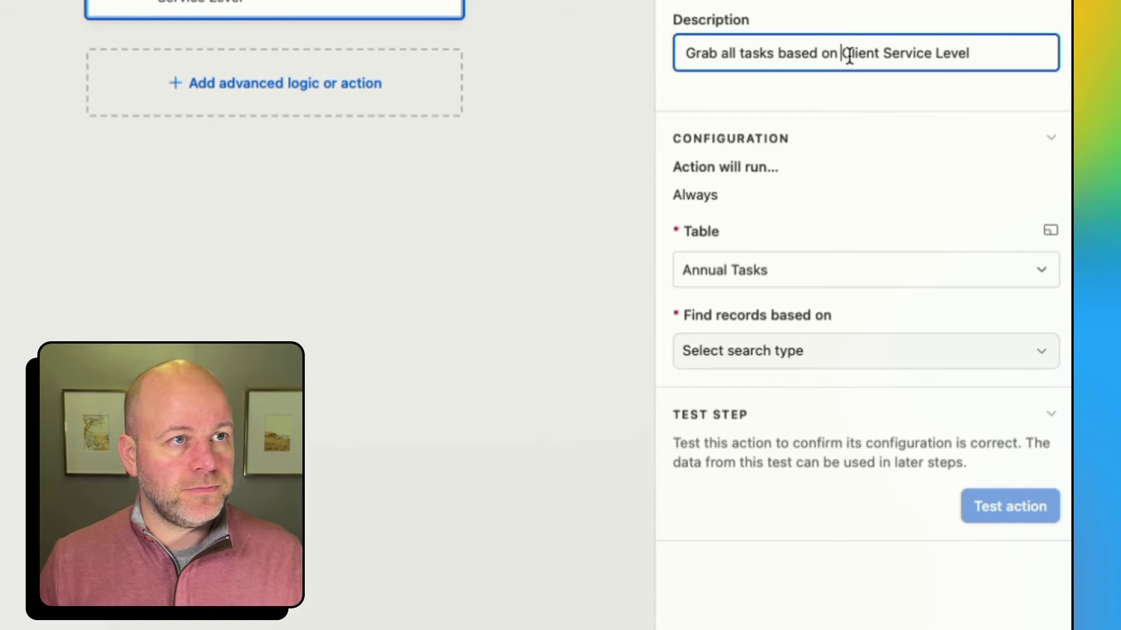
# - Find records by Condition, checking the Service Level field
pyautogui.click(836, 355)
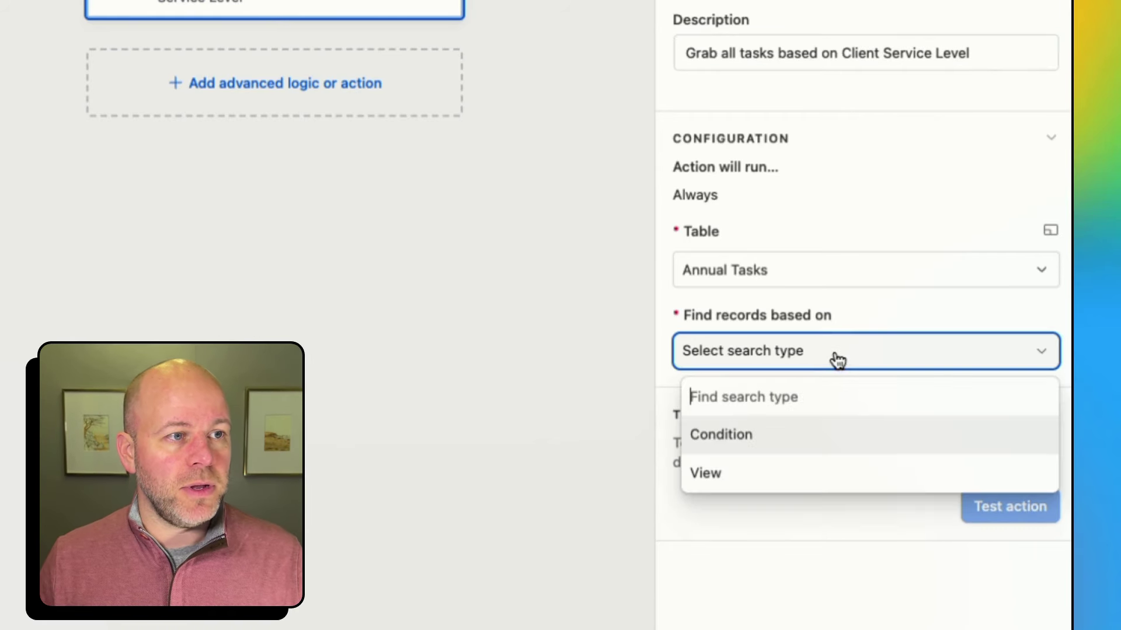
pyautogui.click(719, 439)
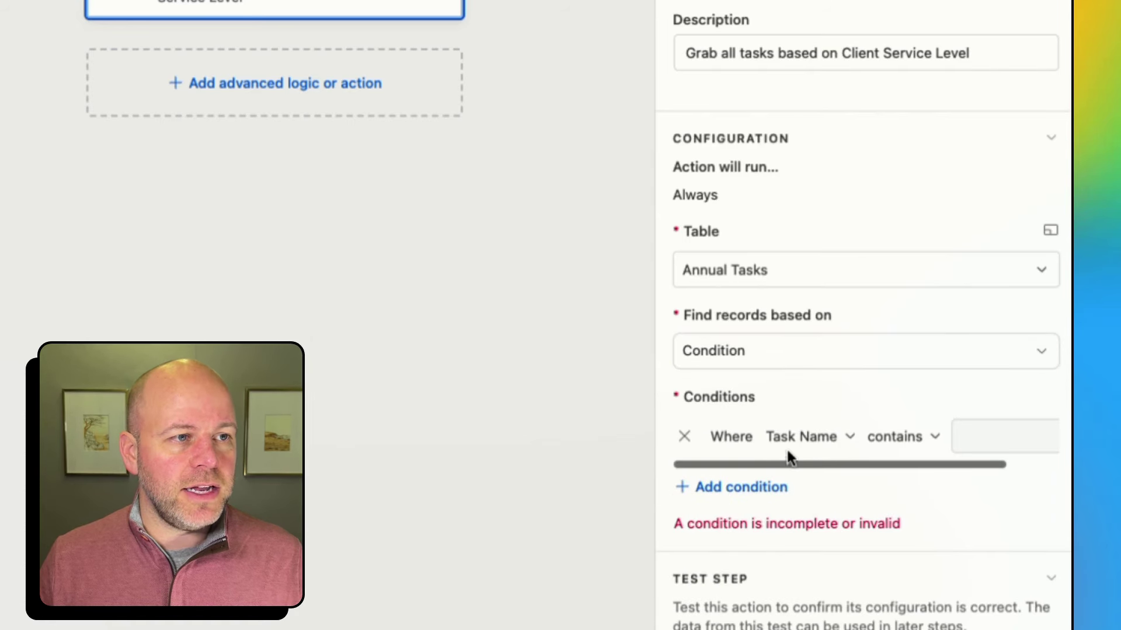
pyautogui.click(833, 440)
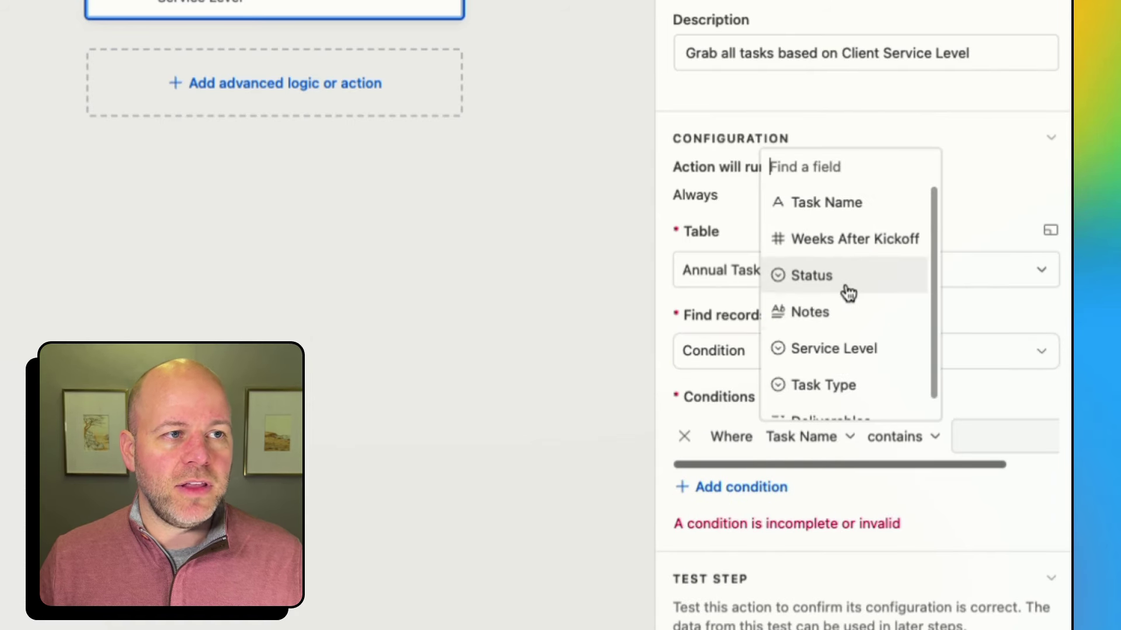
pyautogui.click(842, 362)
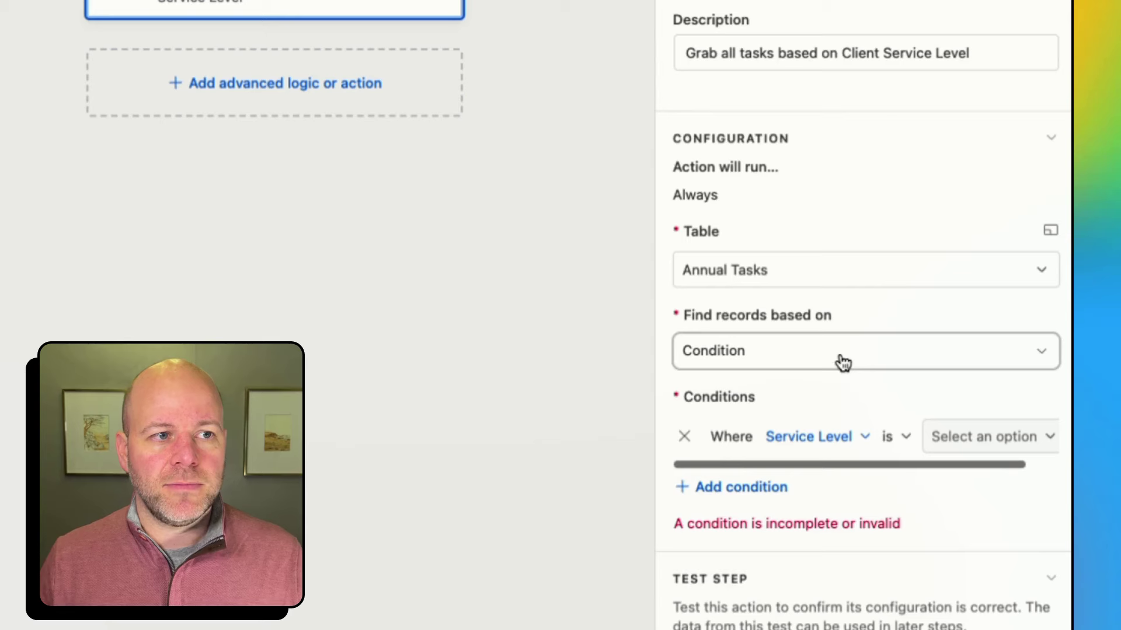
pyautogui.hscroll(2, 910, 438)
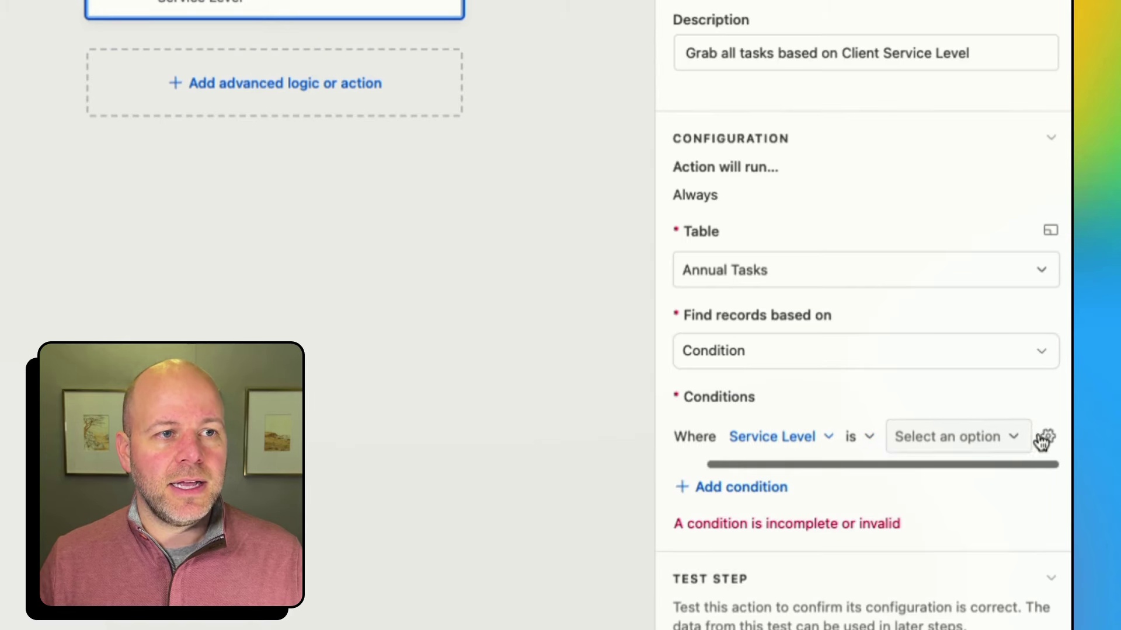
pyautogui.click(969, 441)
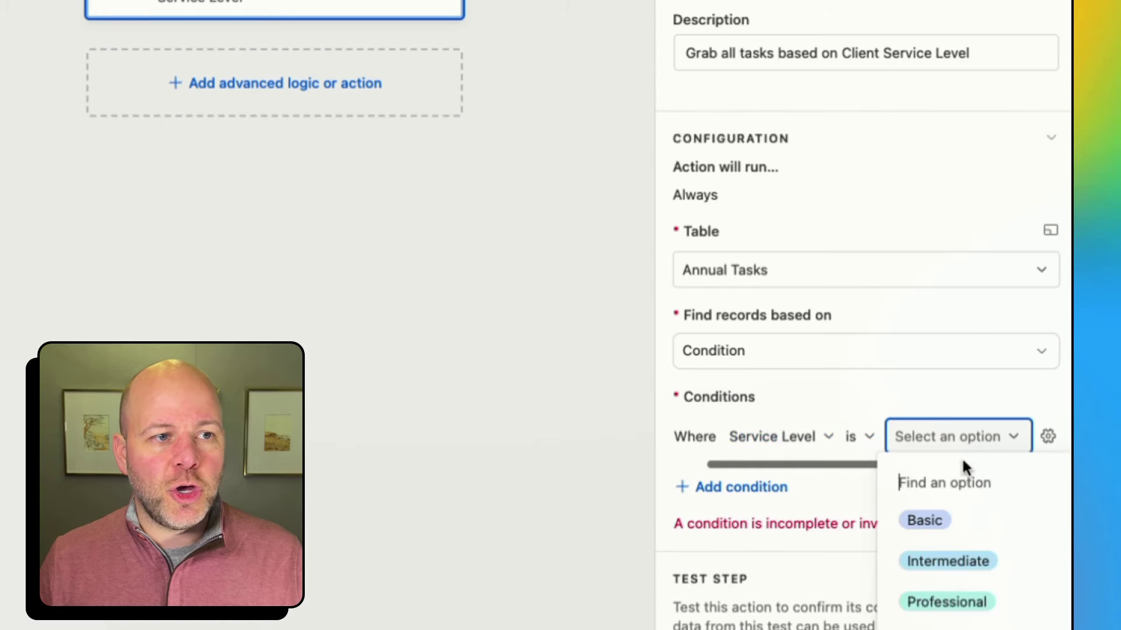
# - Switch the condition value to dynamic and map the clicked record's Service Level Name
pyautogui.click(979, 419)
pyautogui.click(1045, 437)
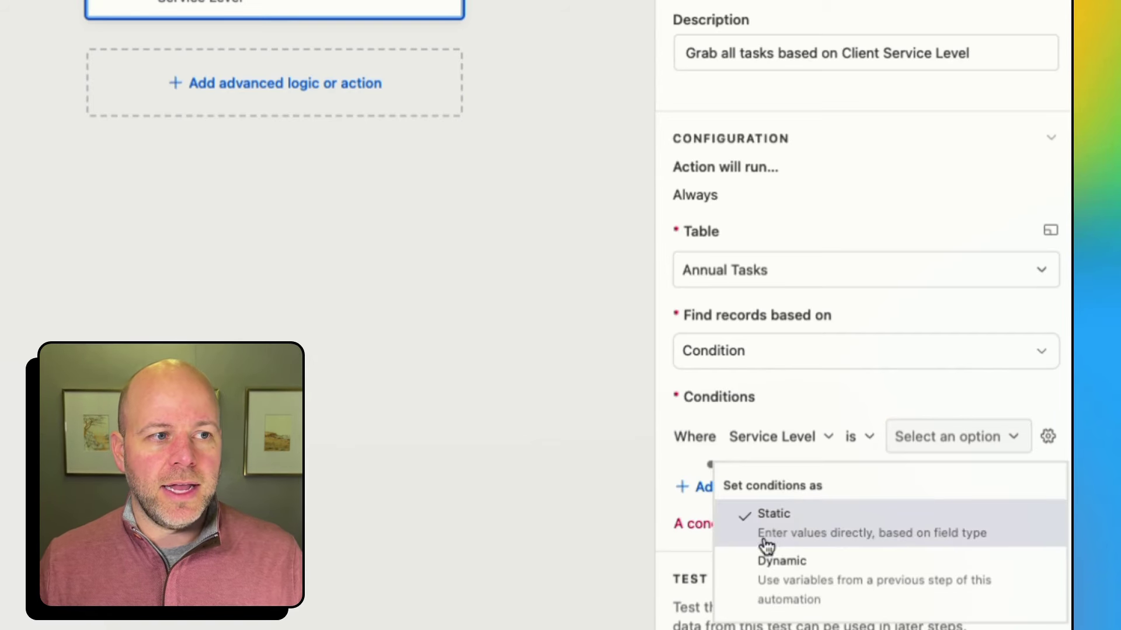
pyautogui.click(862, 591)
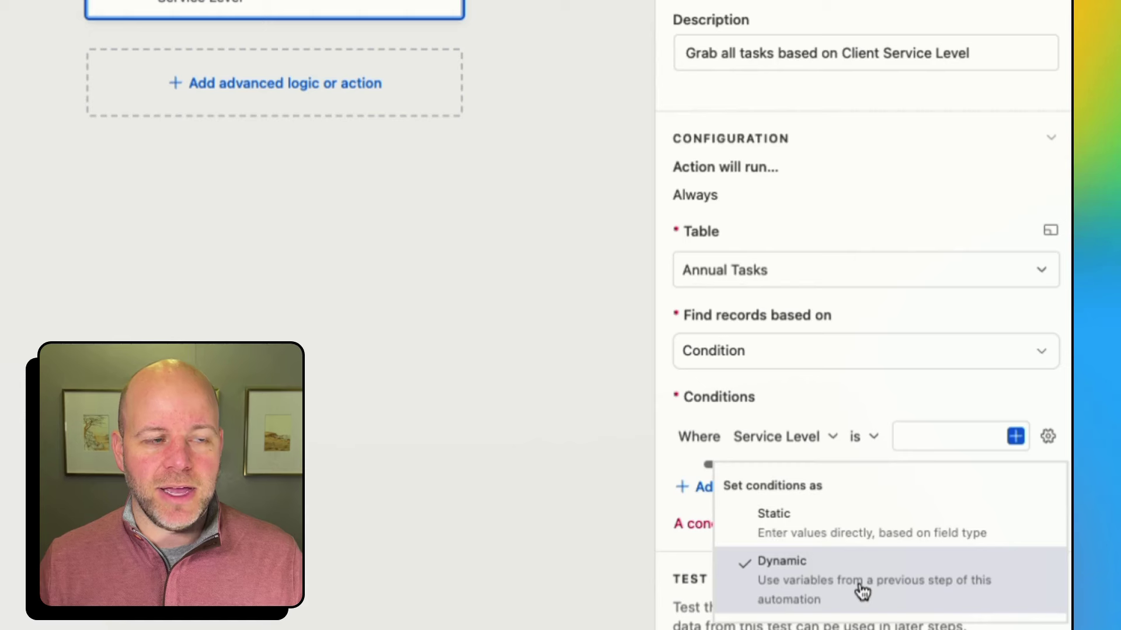
pyautogui.click(951, 385)
pyautogui.click(1016, 437)
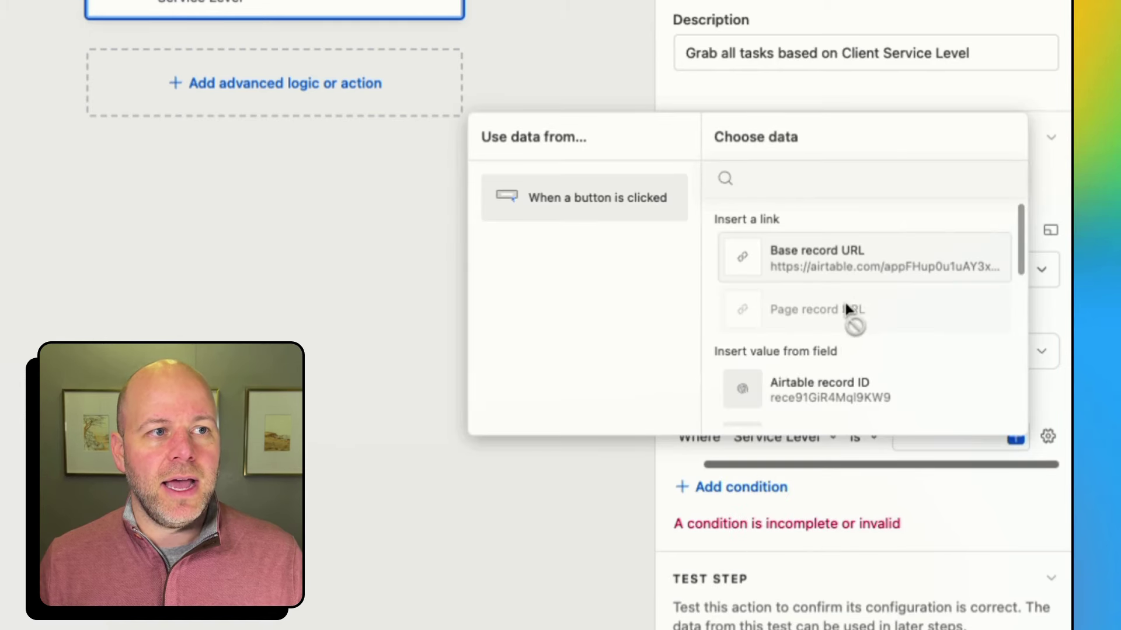
pyautogui.scroll(-5, 864, 338)
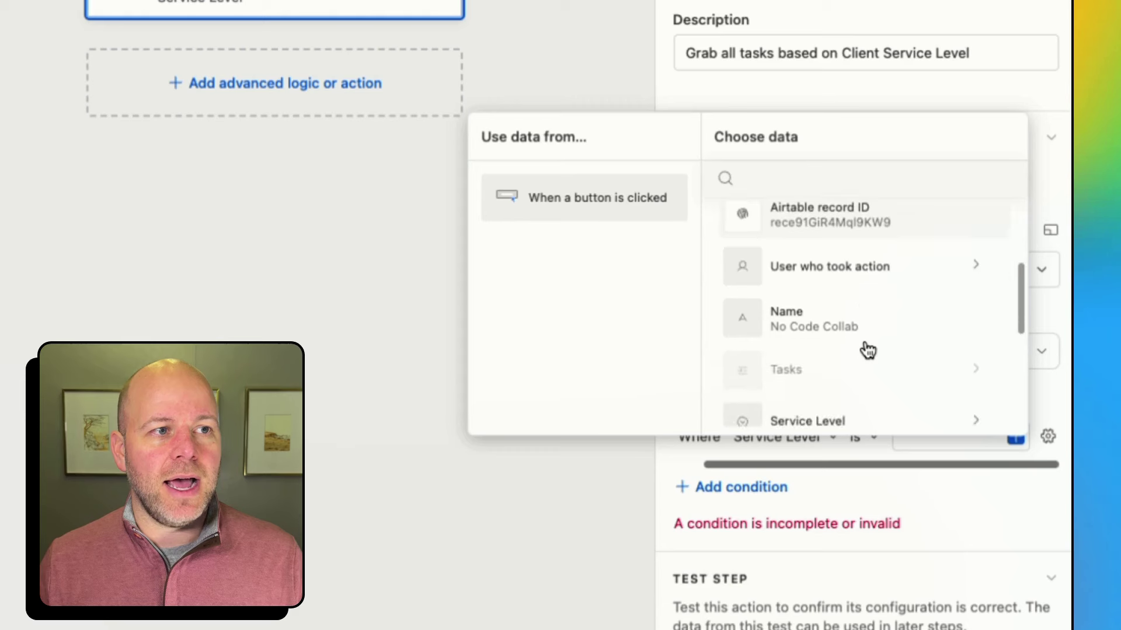
pyautogui.scroll(-3, 867, 349)
pyautogui.click(864, 349)
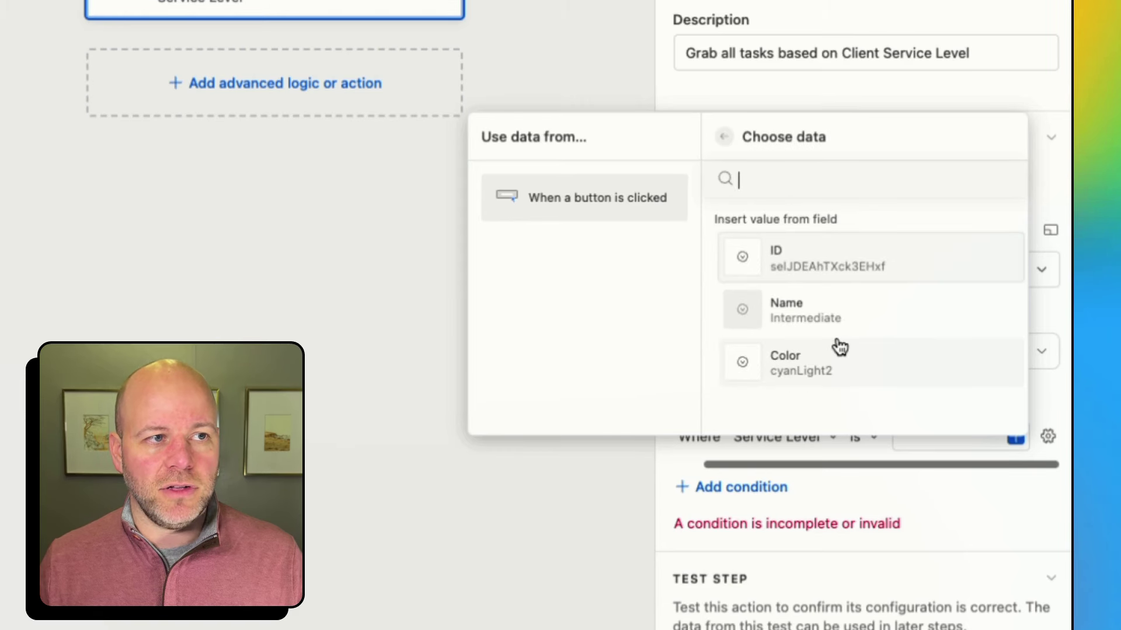
pyautogui.click(822, 309)
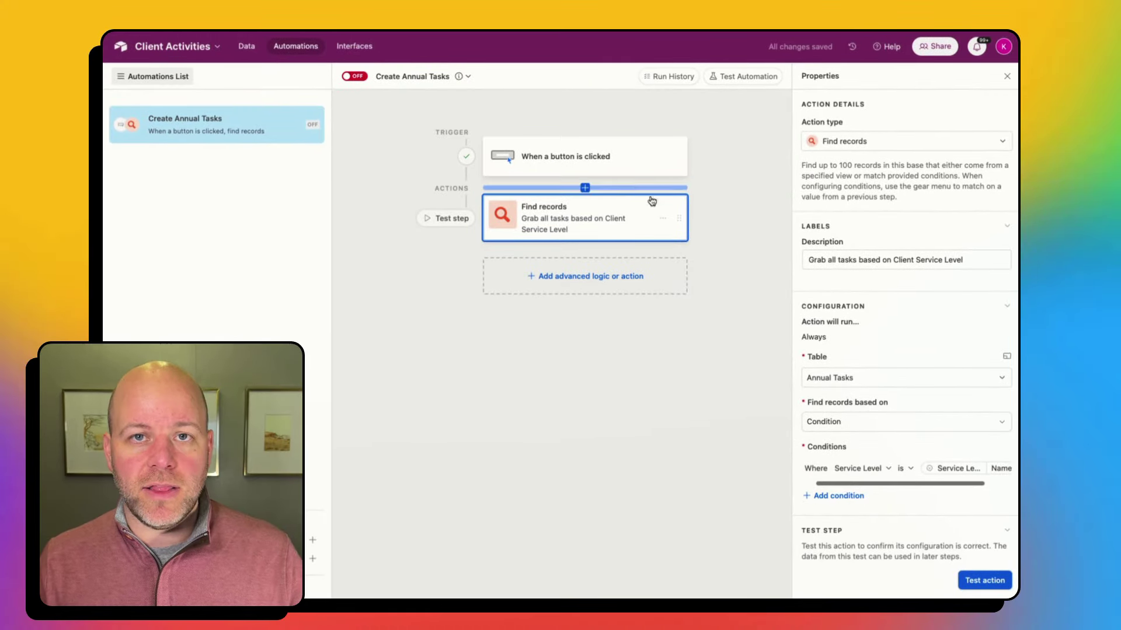
pyautogui.hscroll(3, 969, 470)
pyautogui.click(974, 474)
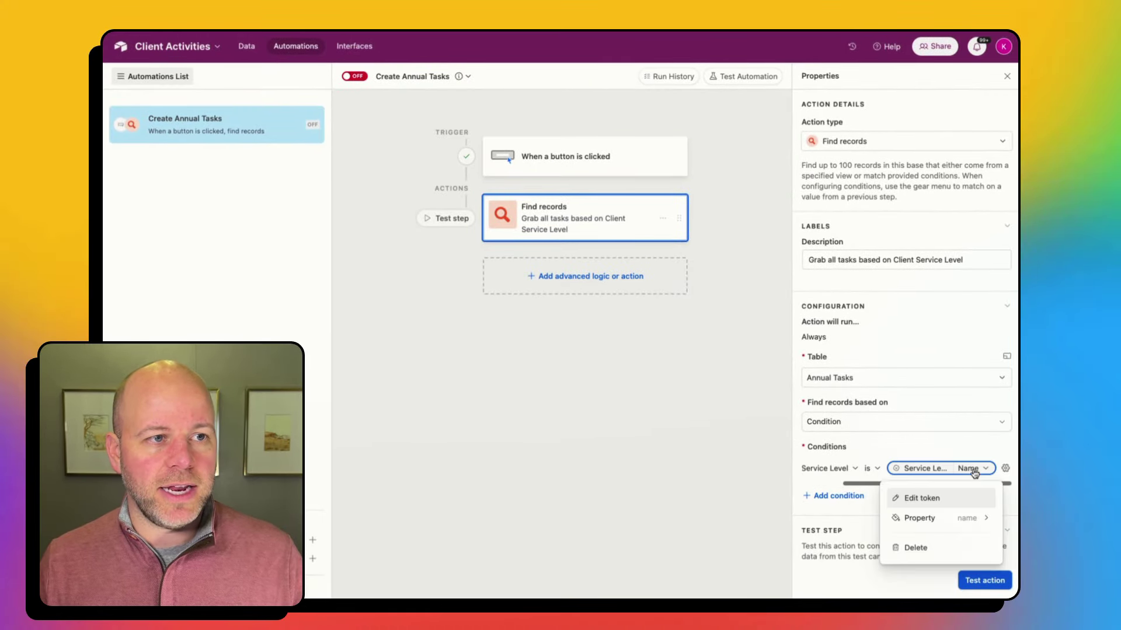
pyautogui.press('Escape')
# - Reinsert the trigger's Service Level Name as the dynamic value and run Test action
pyautogui.click(1005, 468)
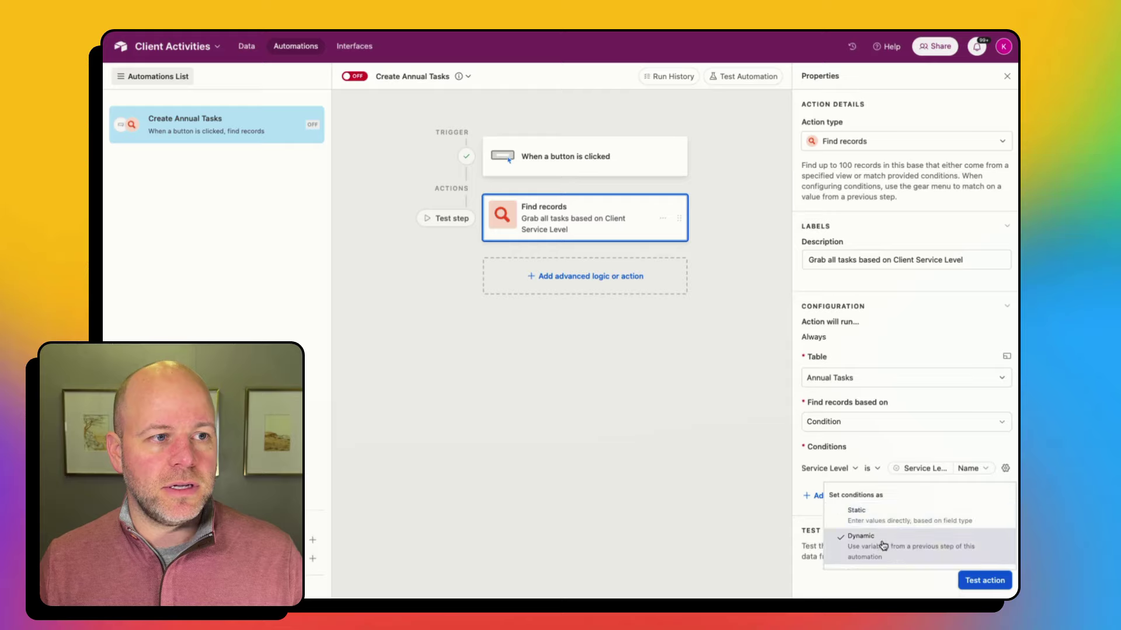
pyautogui.click(930, 526)
pyautogui.click(988, 468)
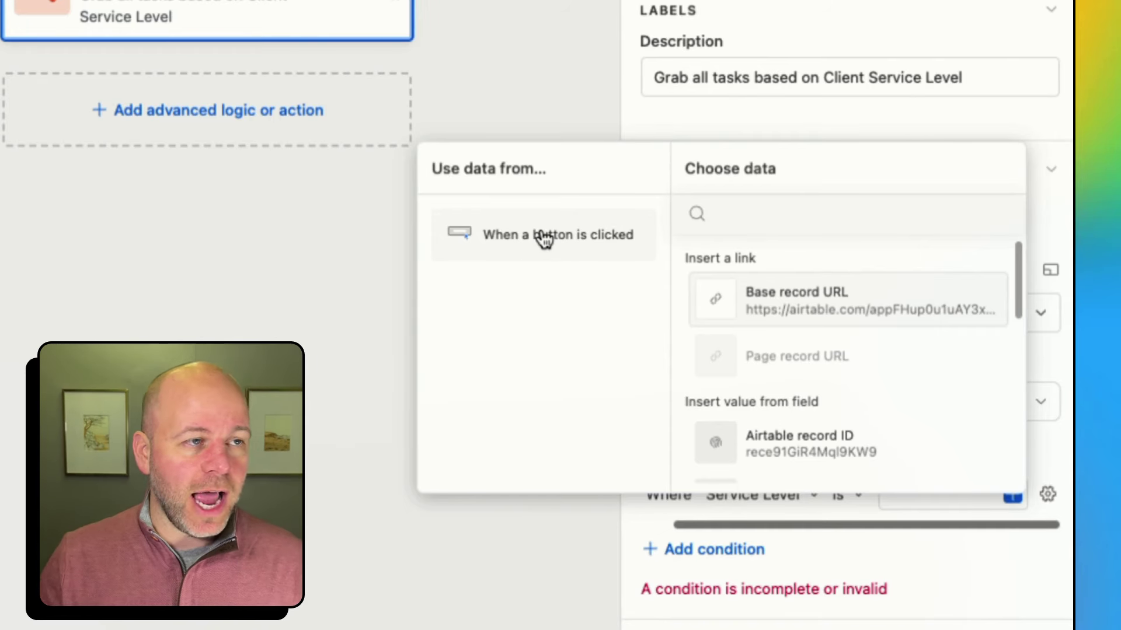
pyautogui.scroll(-2, 777, 376)
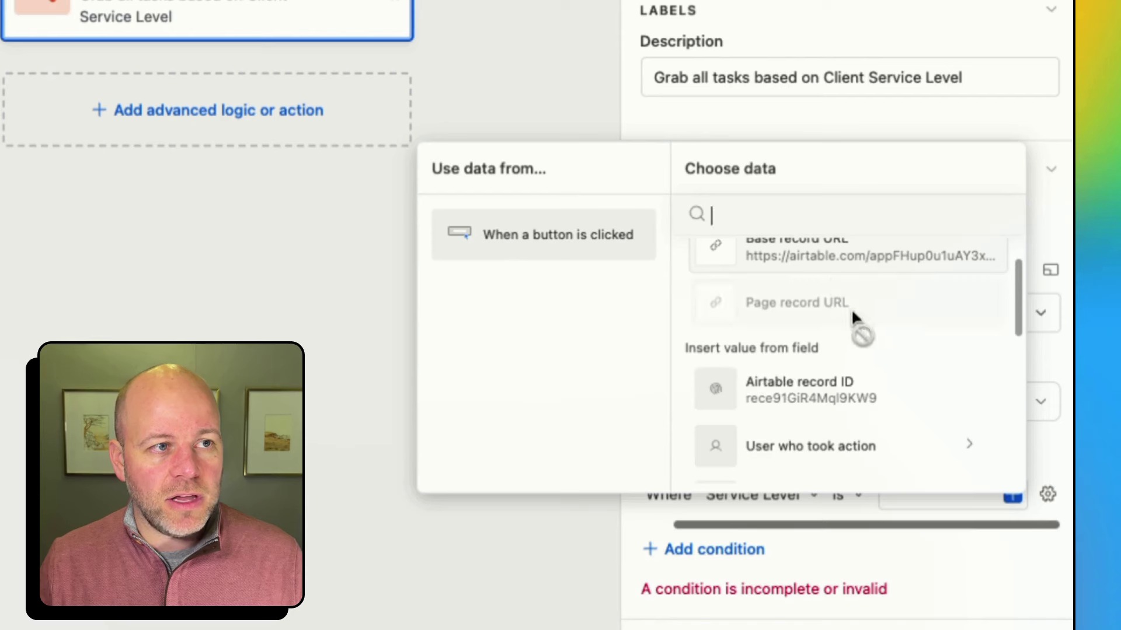
pyautogui.scroll(-6, 795, 380)
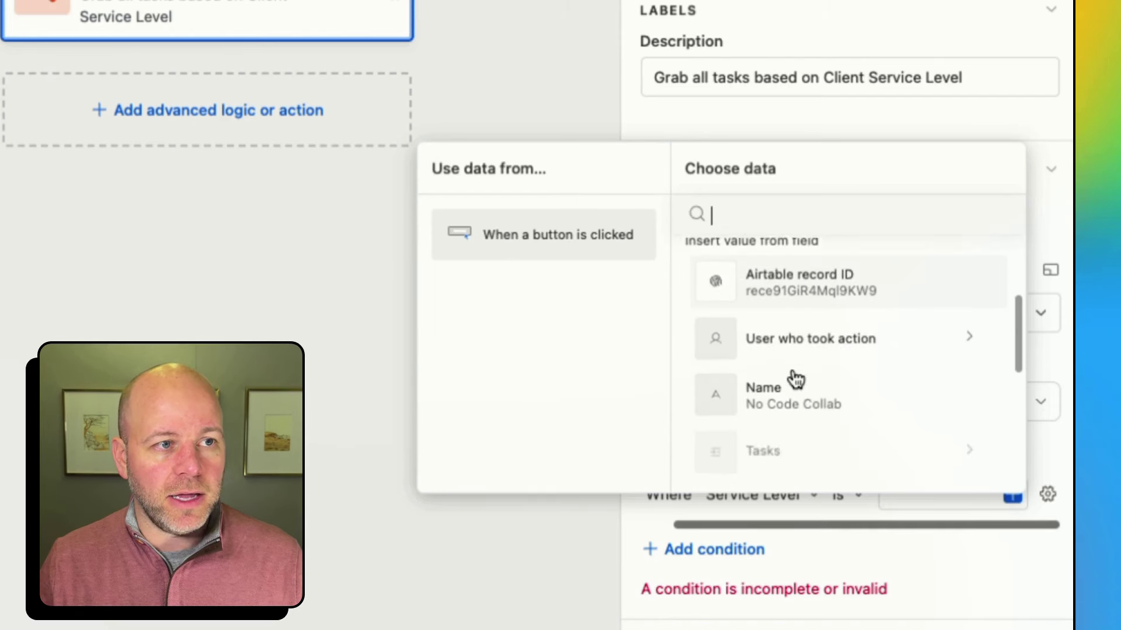
pyautogui.click(793, 379)
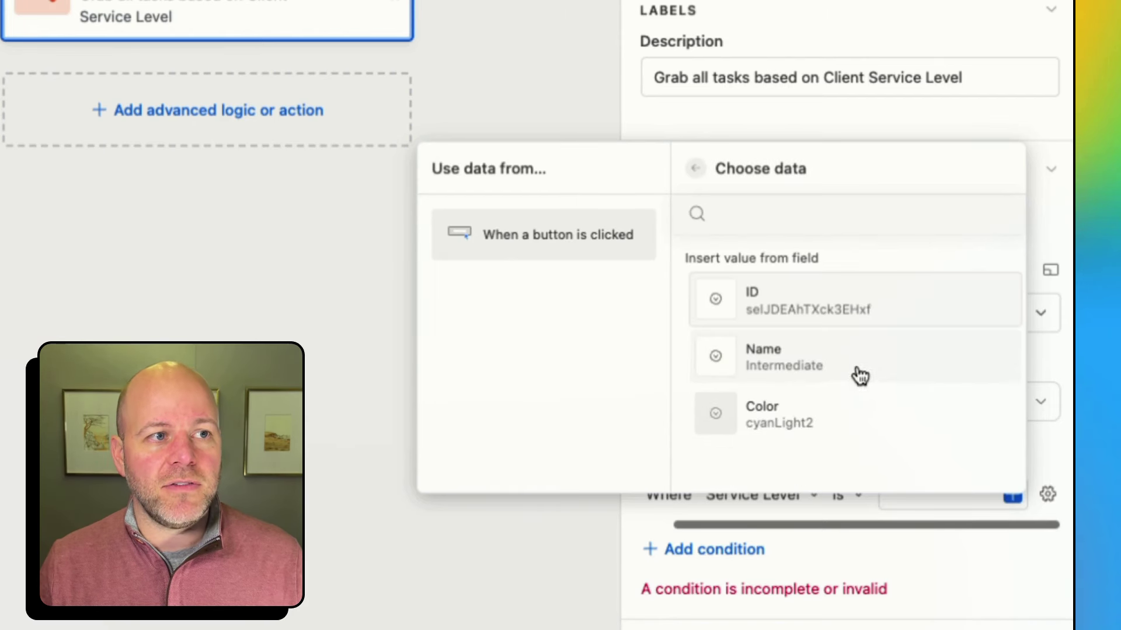
pyautogui.click(806, 360)
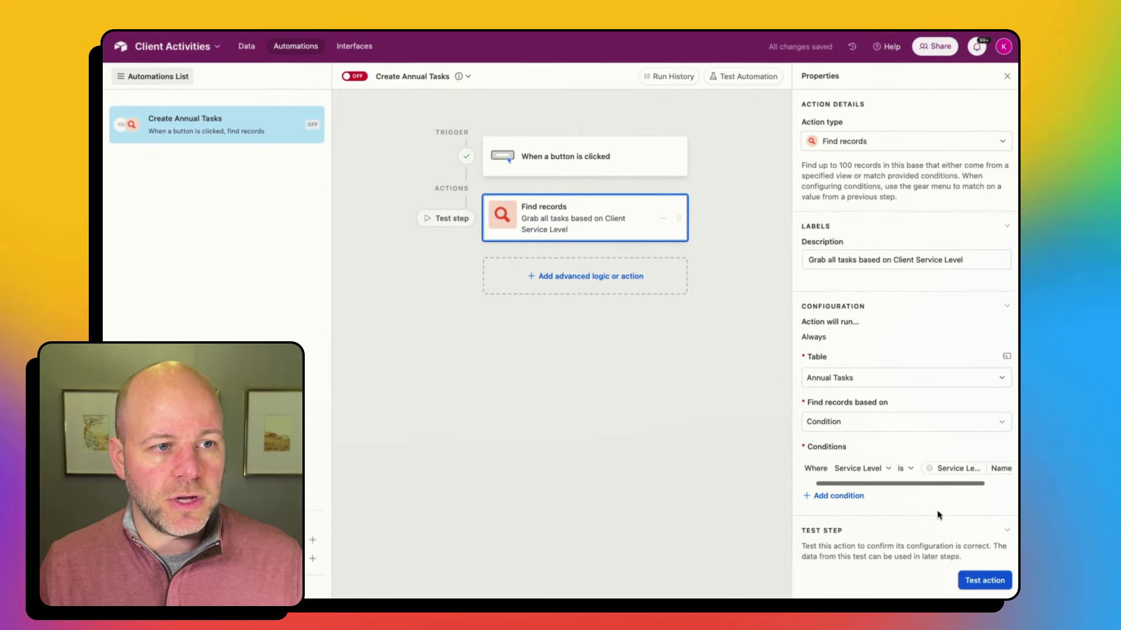
pyautogui.click(985, 581)
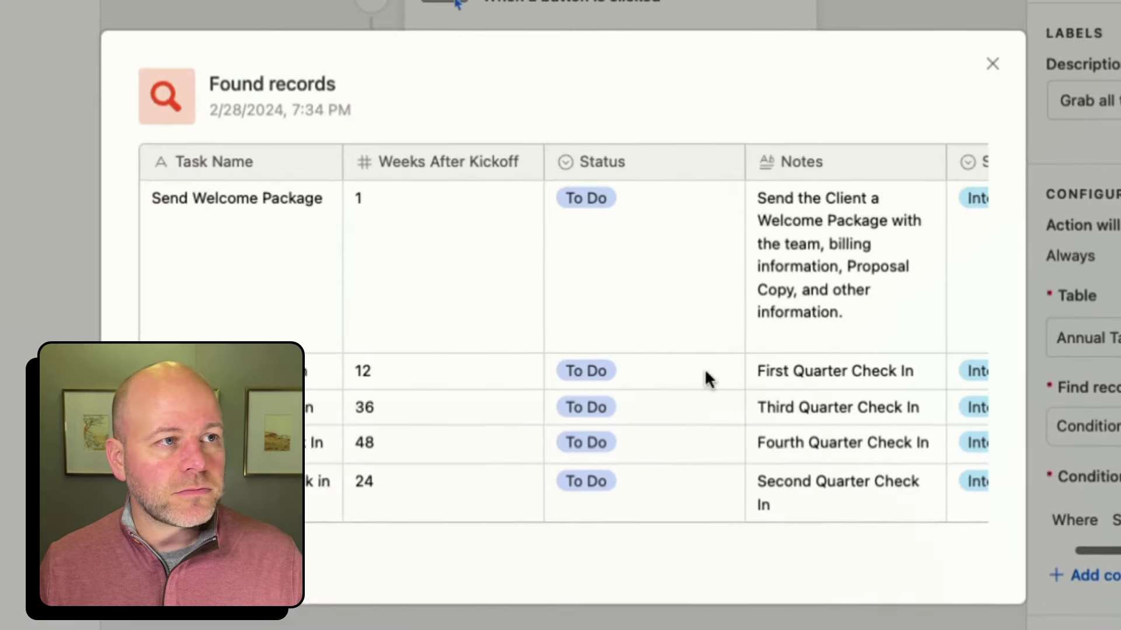
# - Review the five Intermediate annual tasks' Deliverables in the test results, then close them
pyautogui.hscroll(10, 730, 379)
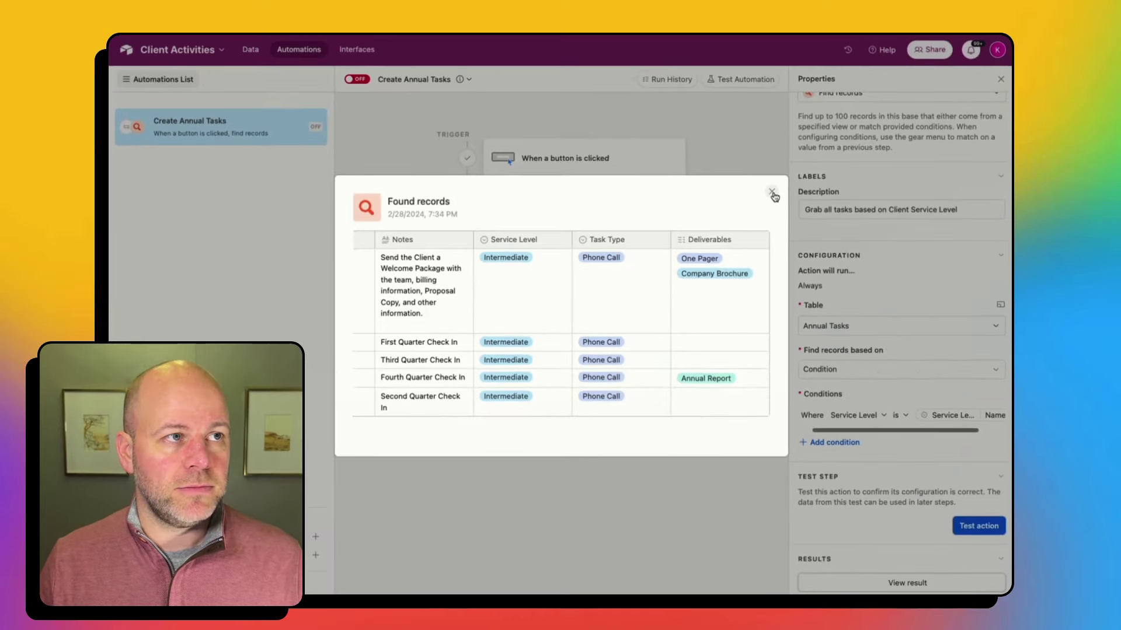
pyautogui.click(989, 64)
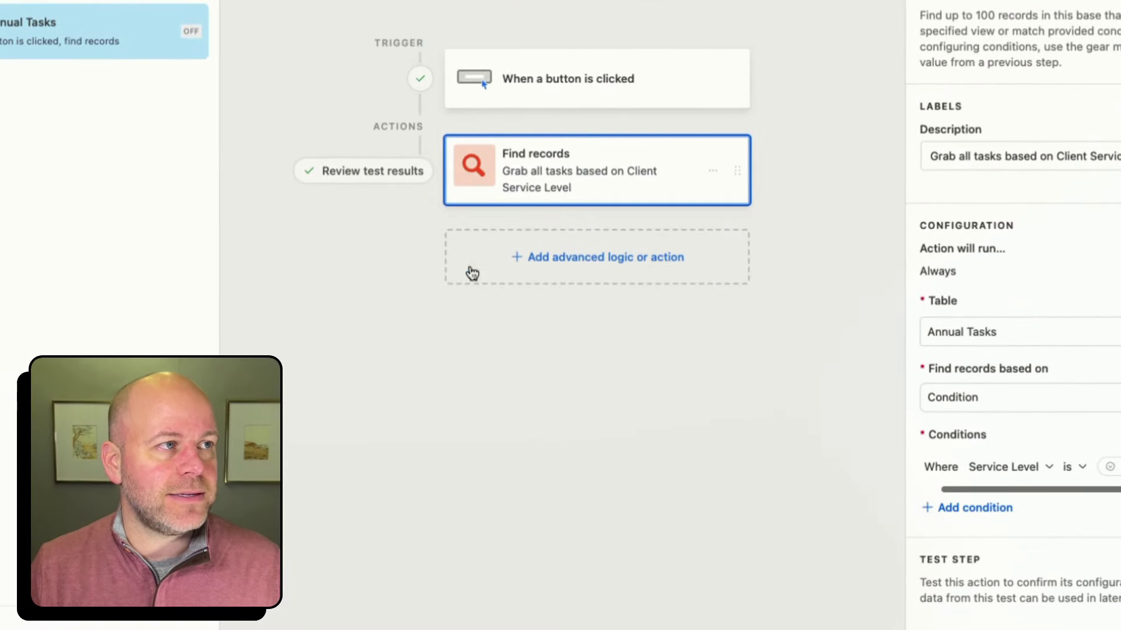
# - Add a Repeat for each group after the Find records step
pyautogui.click(549, 259)
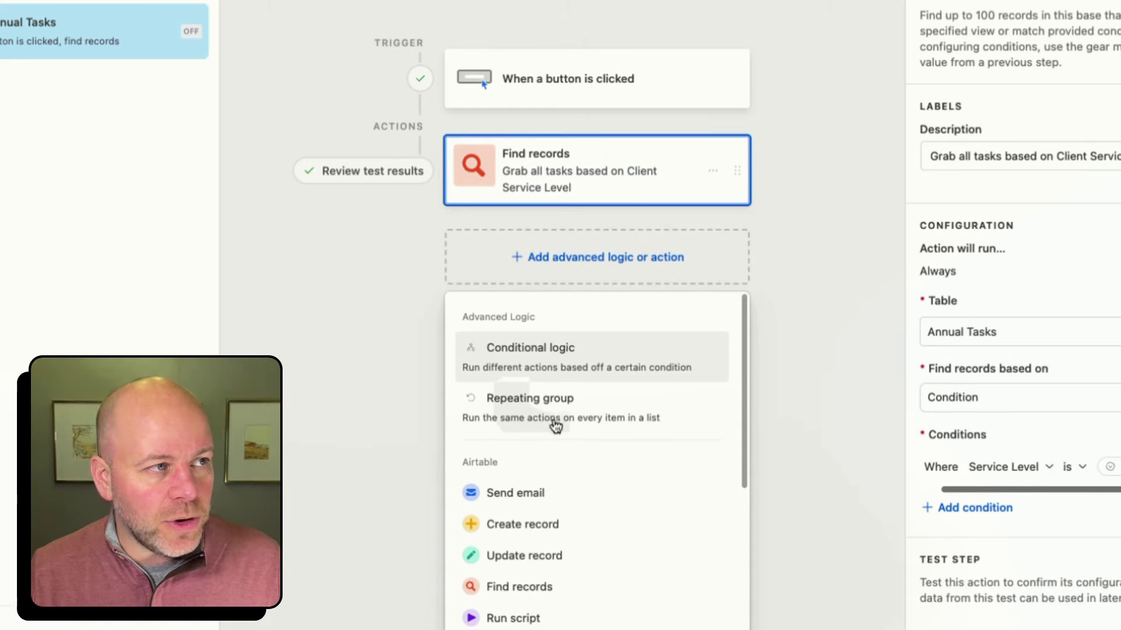
pyautogui.click(593, 421)
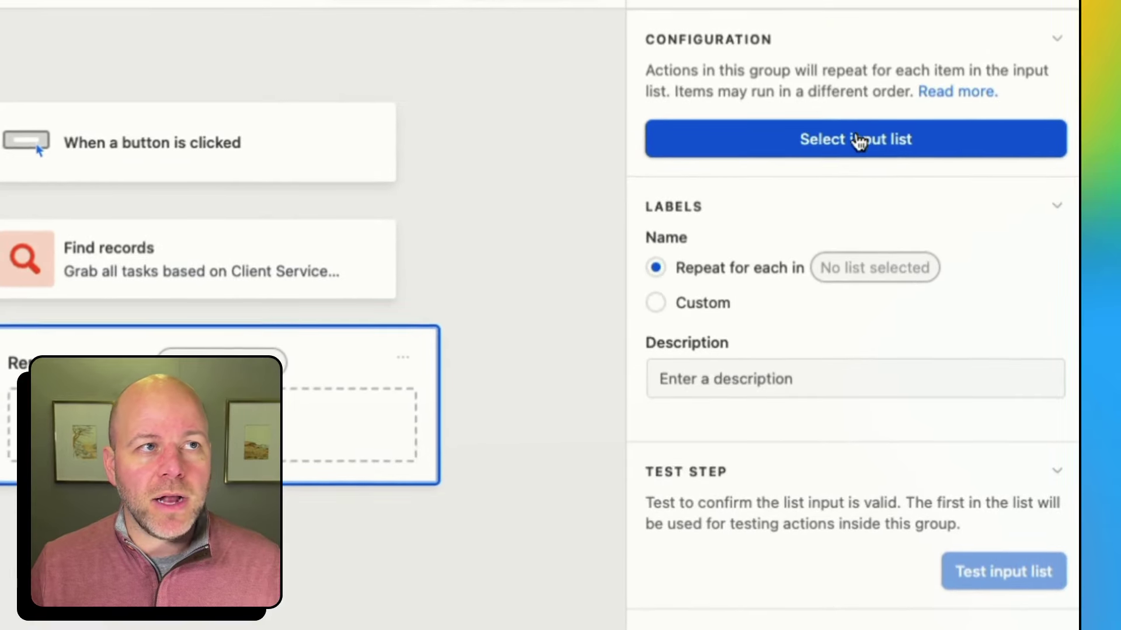
# - Set the repeating group's input list to the Find records List of records
pyautogui.click(908, 155)
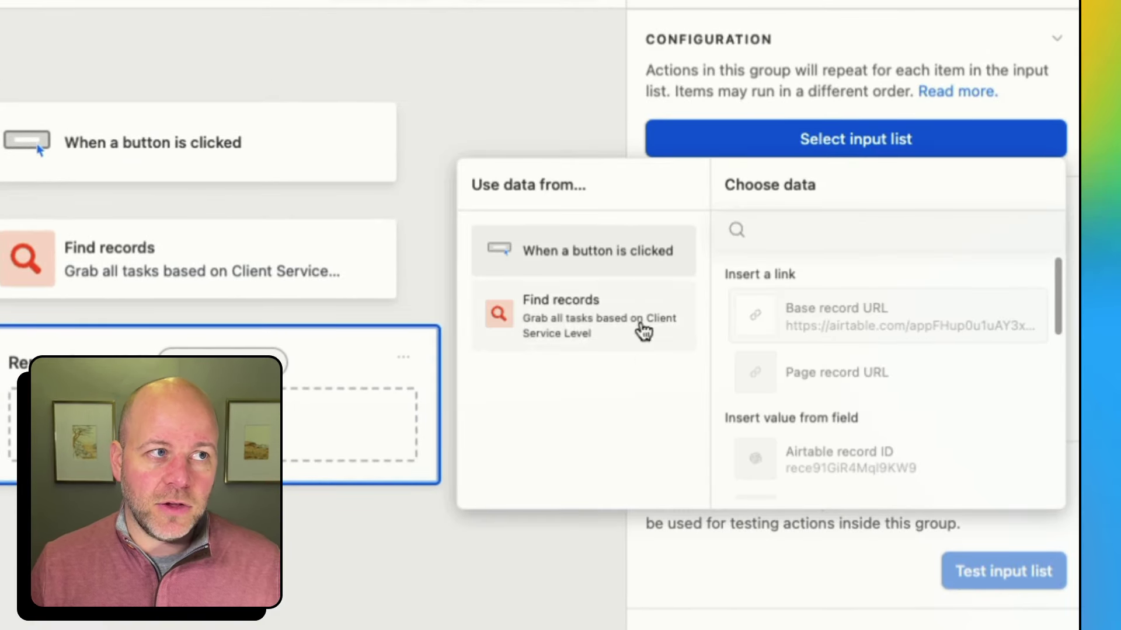
pyautogui.click(584, 328)
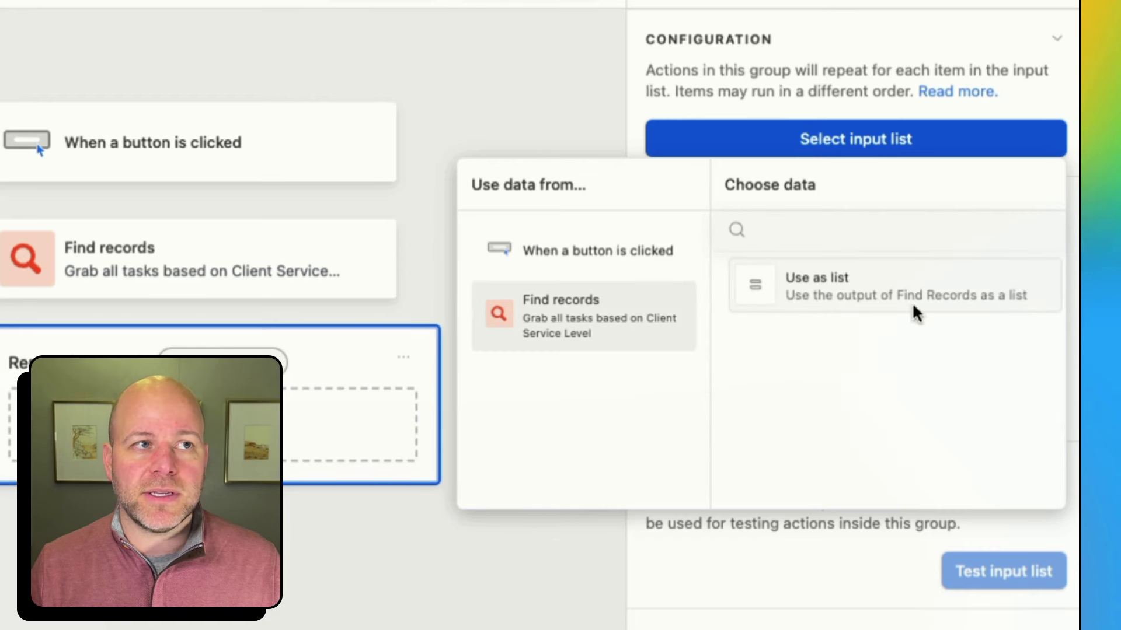
pyautogui.click(832, 302)
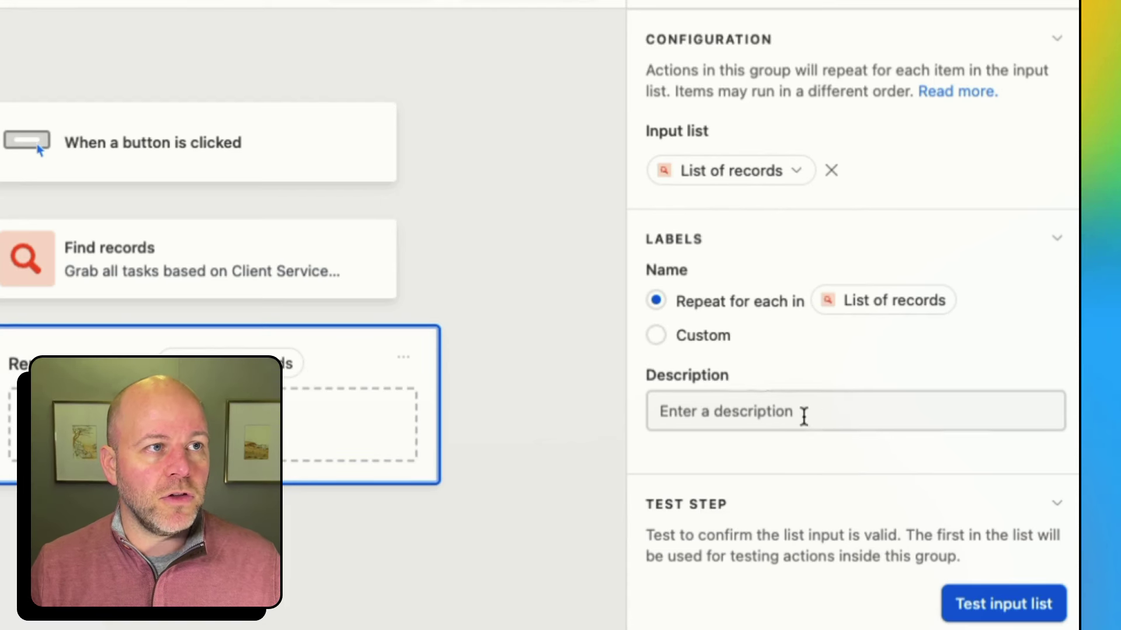
pyautogui.click(821, 419)
# - Describe the loop as 'Loop through all the Annual Tasks' and test it, returning five records
pyautogui.write('Loop through all the Annual')
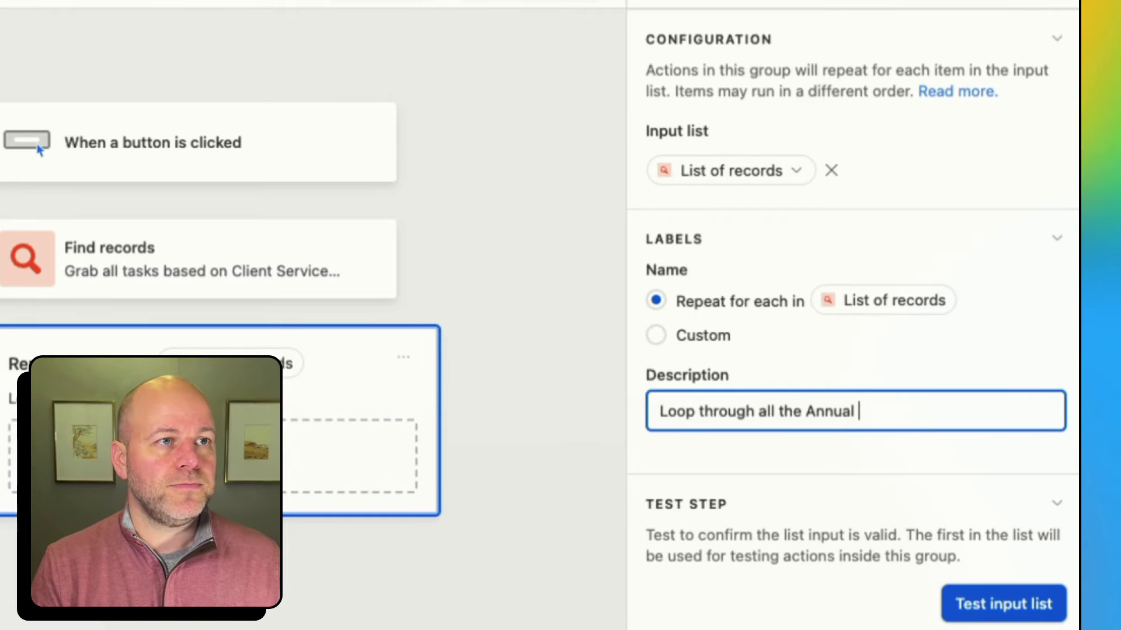
pyautogui.write('Tasks')
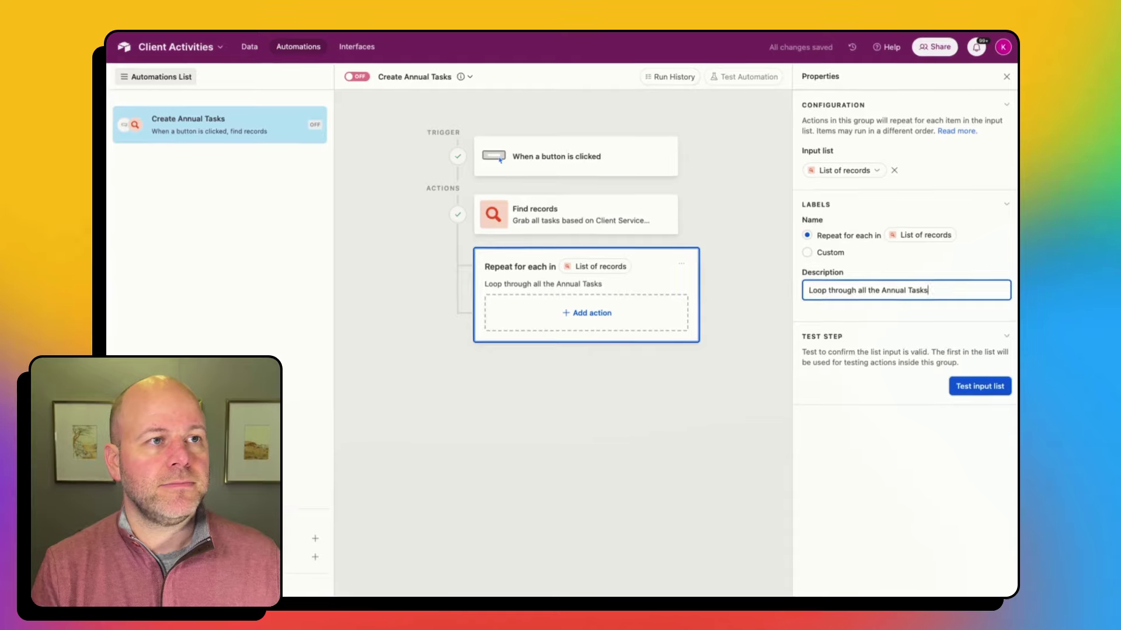
pyautogui.click(984, 390)
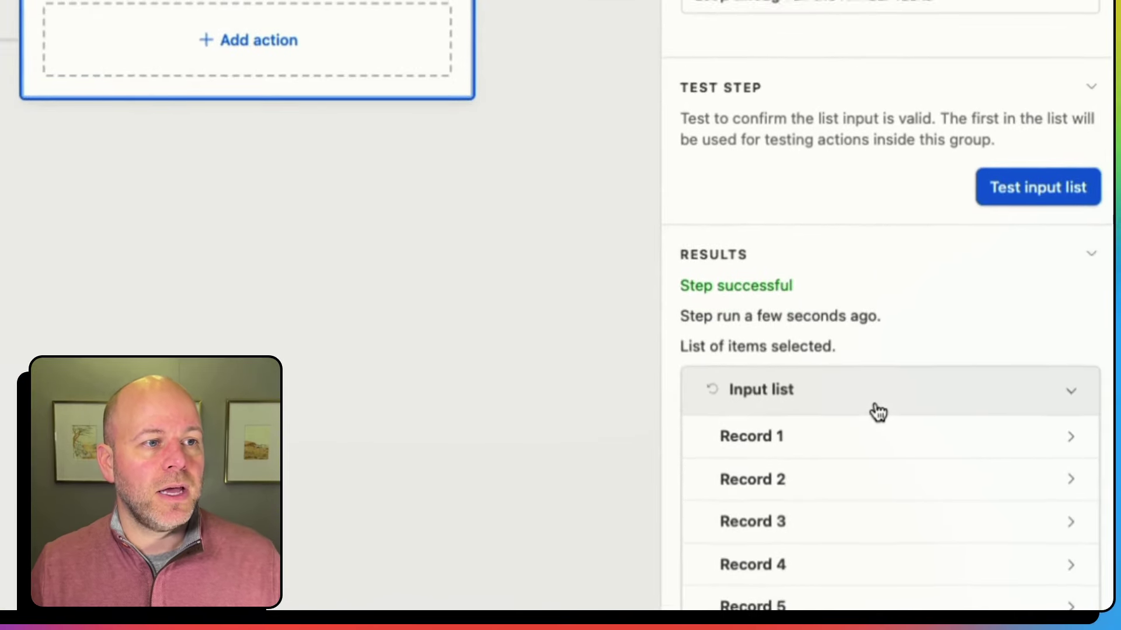
pyautogui.scroll(-2, 901, 498)
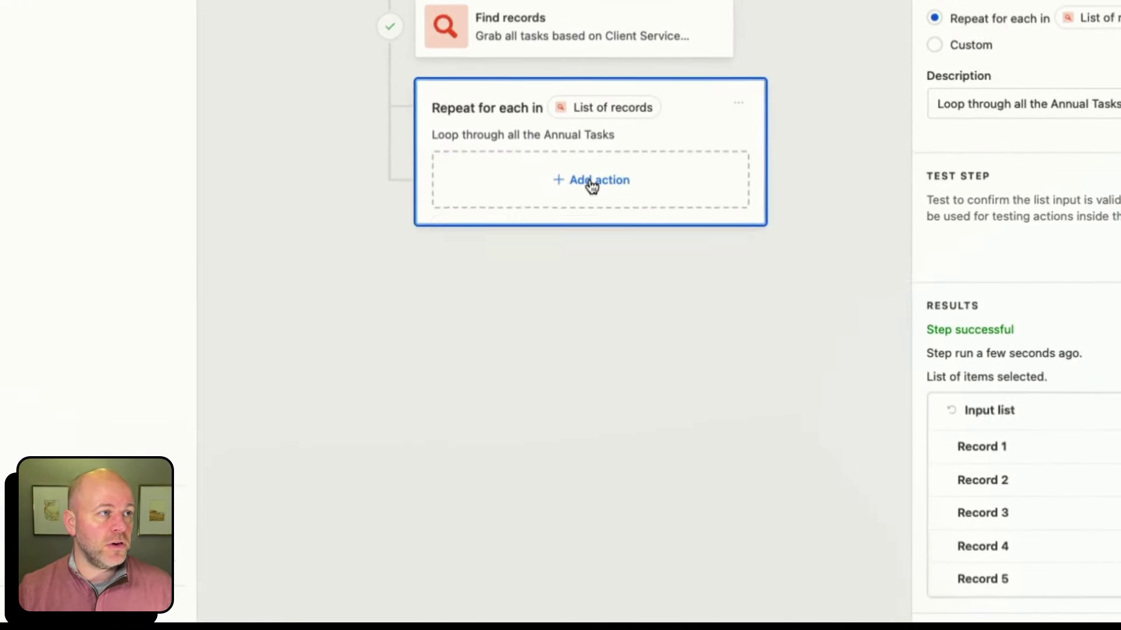
# - Add a Run a script action inside the loop and clear its sample code
pyautogui.click(586, 315)
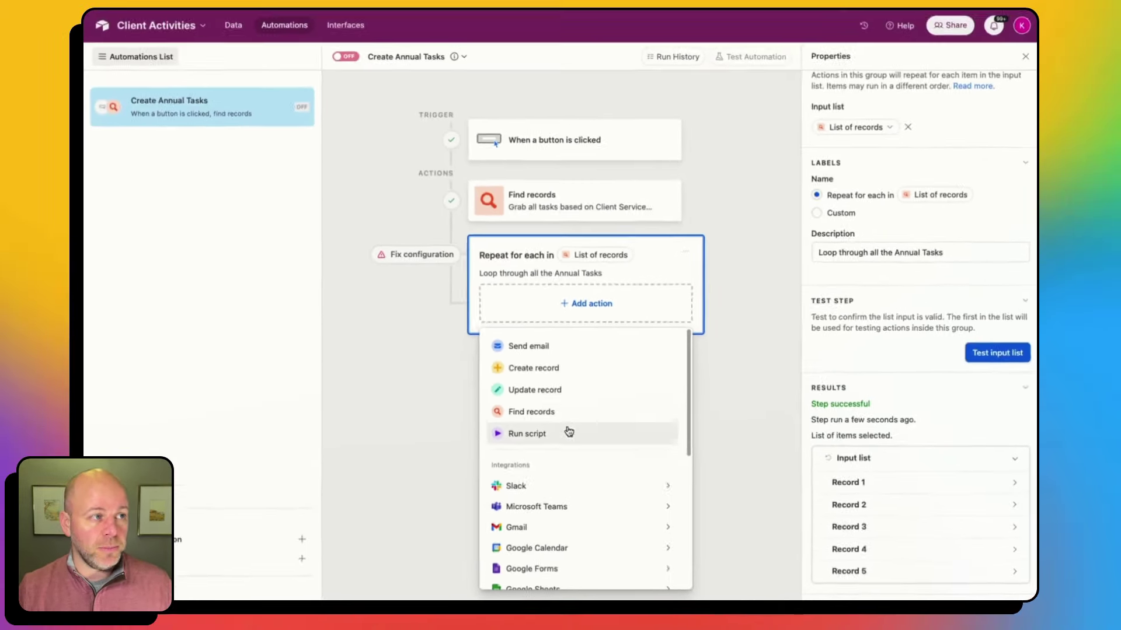
pyautogui.click(565, 373)
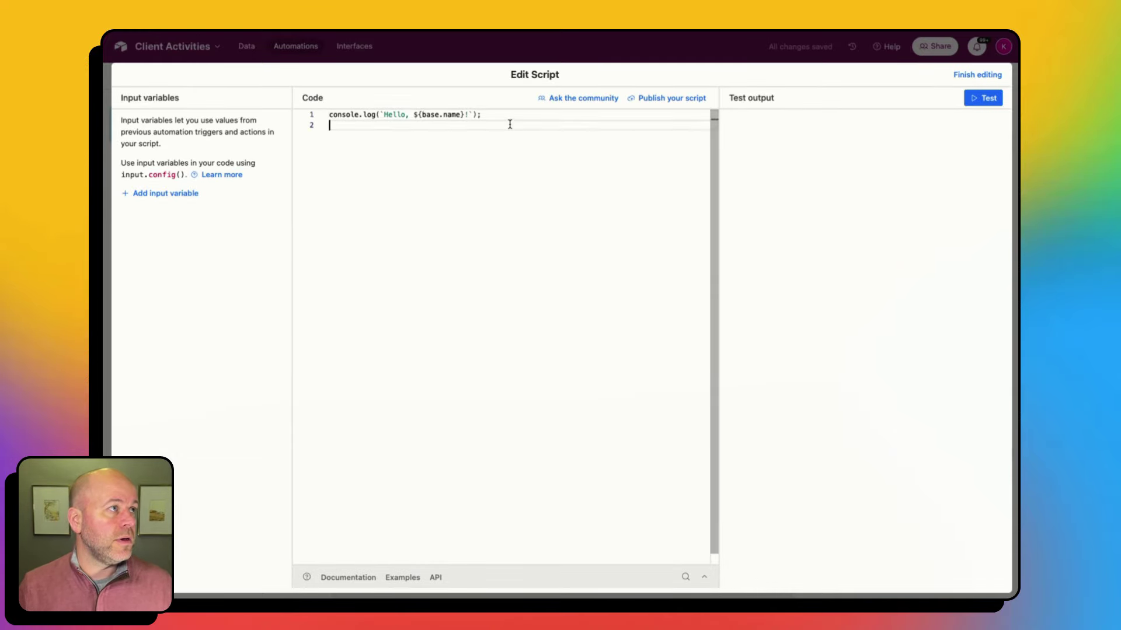
pyautogui.hotkey('ctrl', 'a')
pyautogui.press('BackSpace')
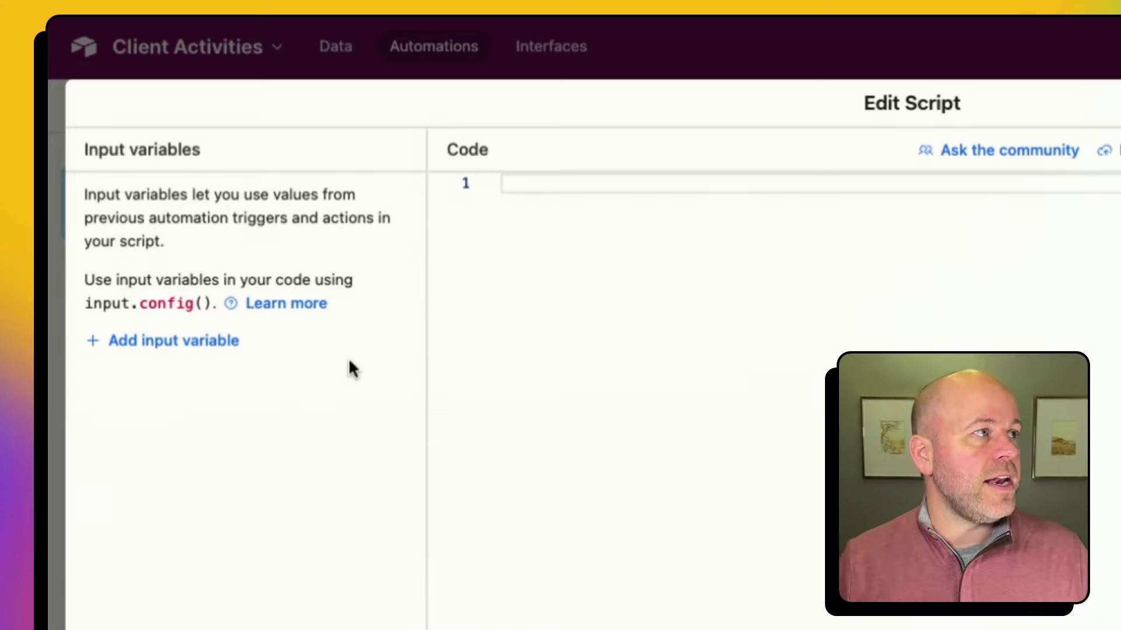
# - Add a script input variable named kickoffDate
pyautogui.click(216, 341)
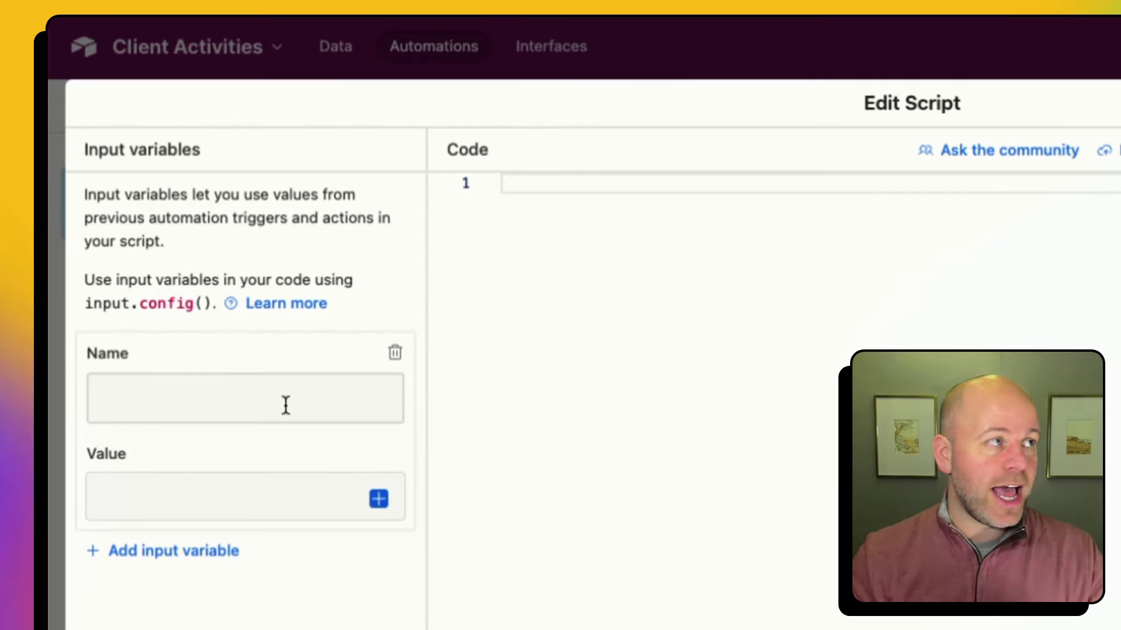
pyautogui.click(331, 486)
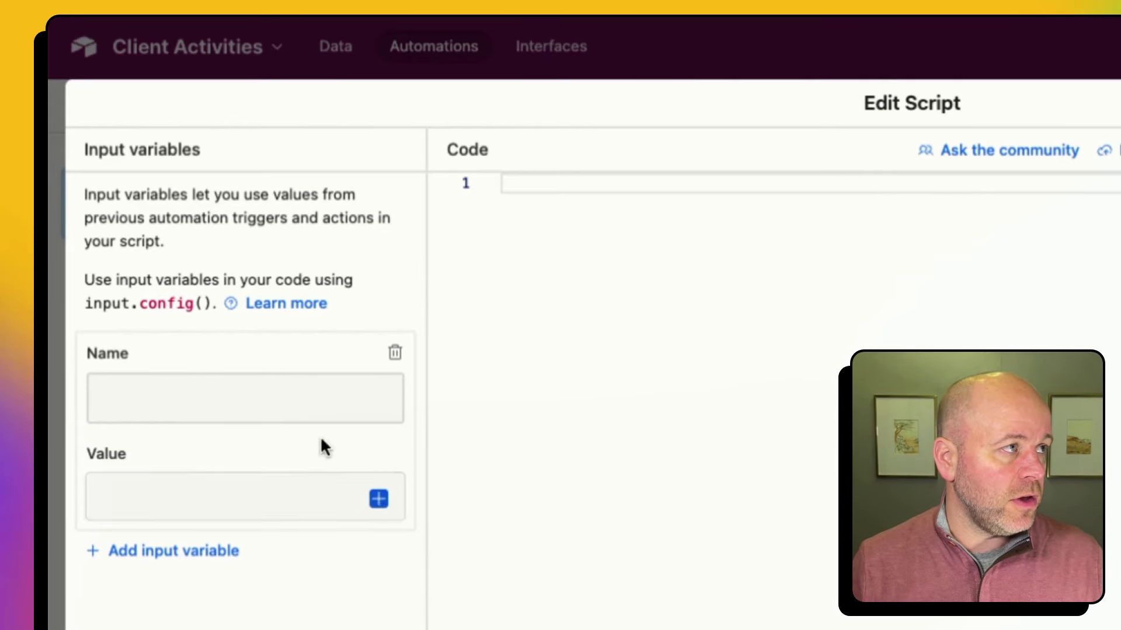
pyautogui.click(379, 499)
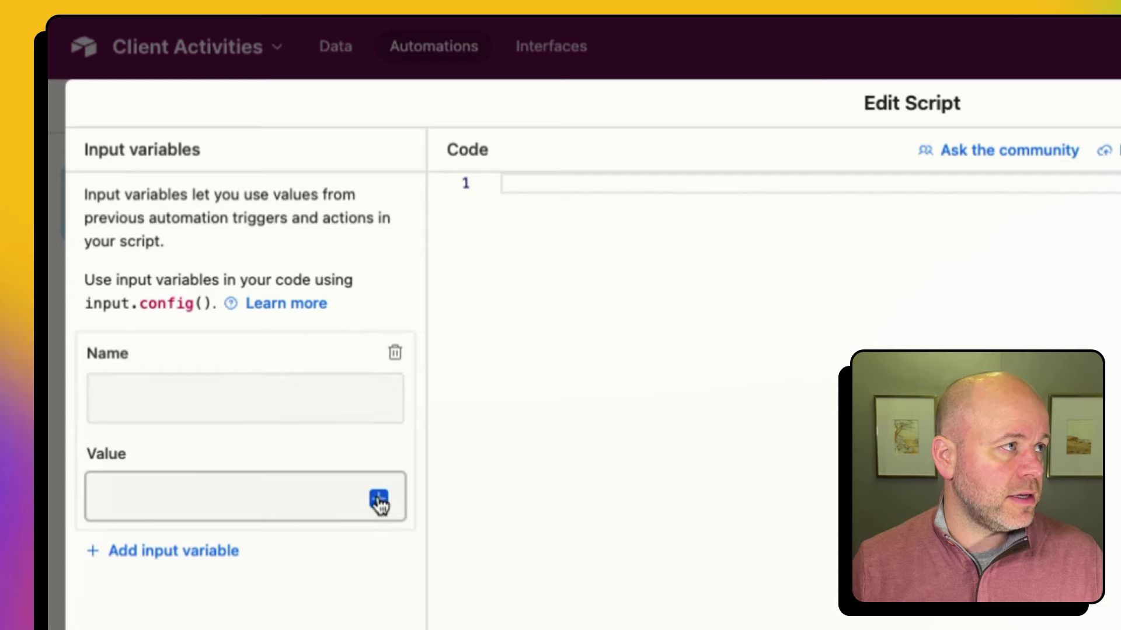
pyautogui.press('Escape')
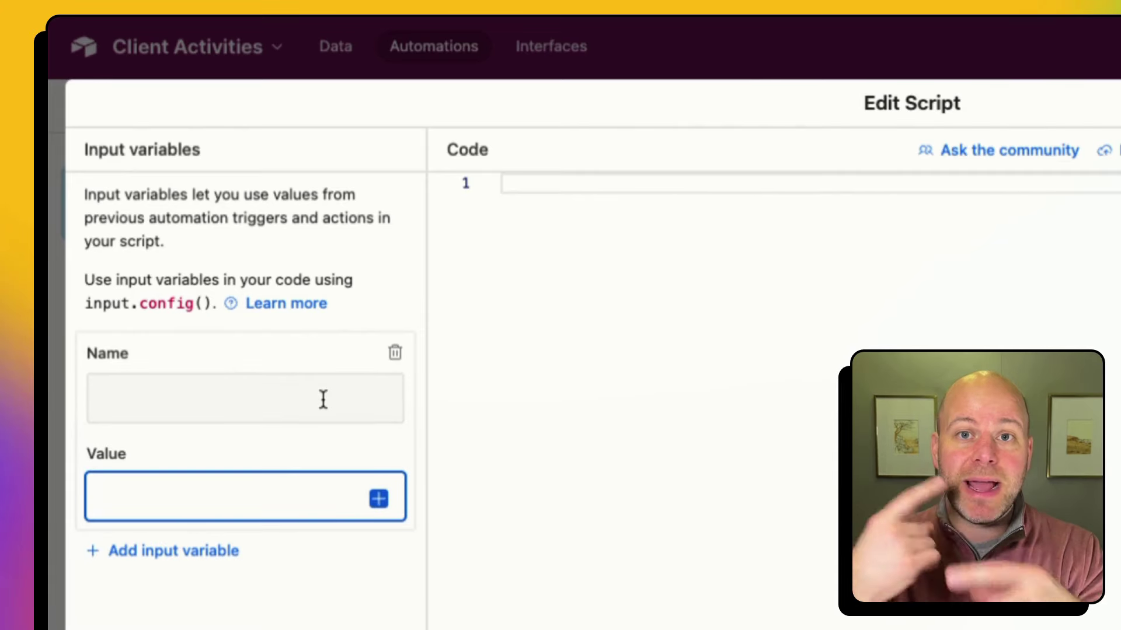
pyautogui.write('kick')
pyautogui.click(288, 390)
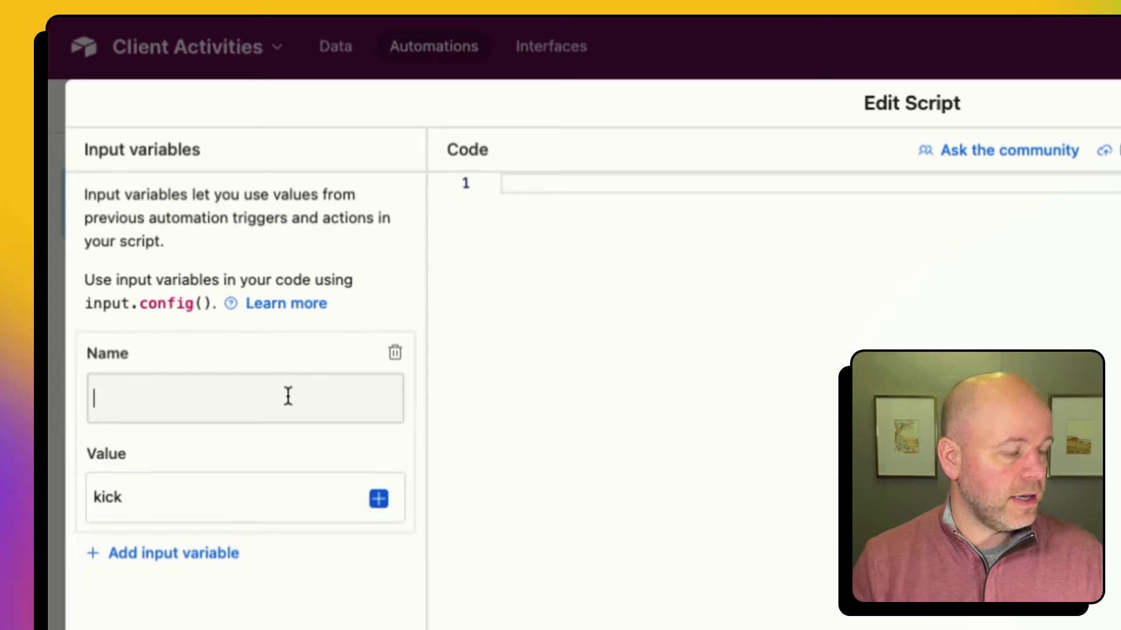
pyautogui.write('kickoffDate')
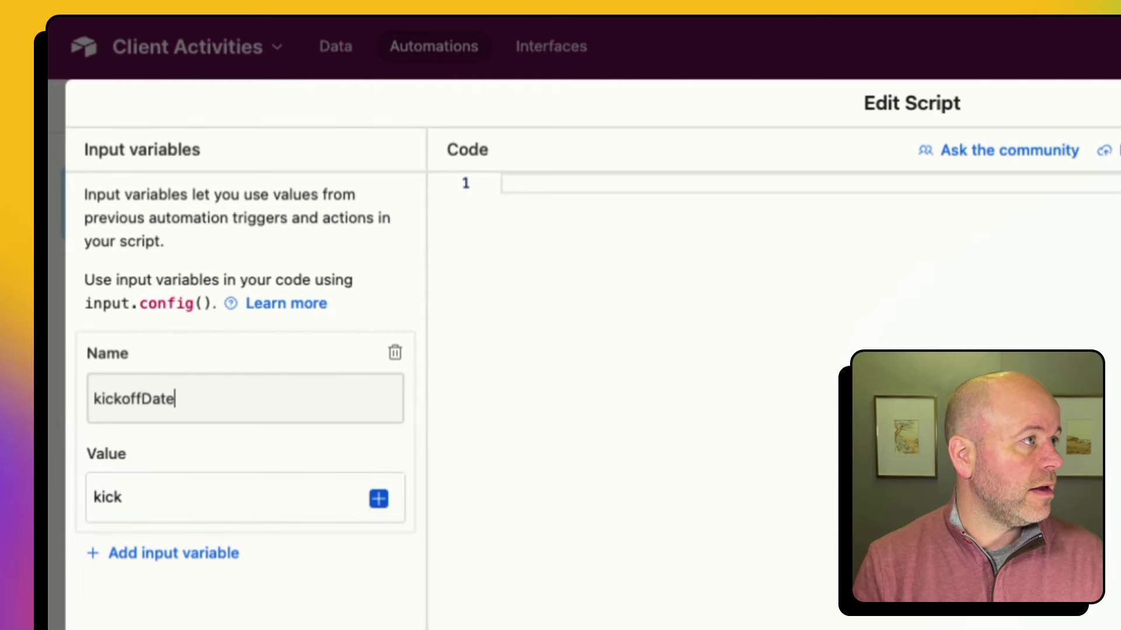
# - Map kickoffDate to the clicked-button record's Kickoff date, removing leftover typed letters
pyautogui.click(371, 509)
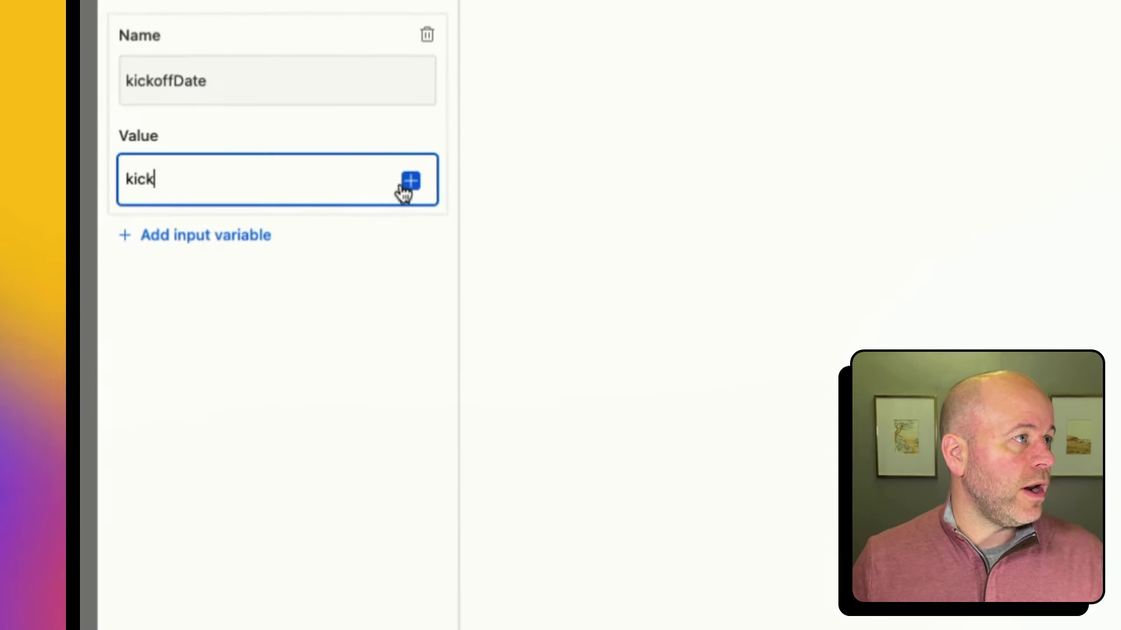
pyautogui.click(406, 184)
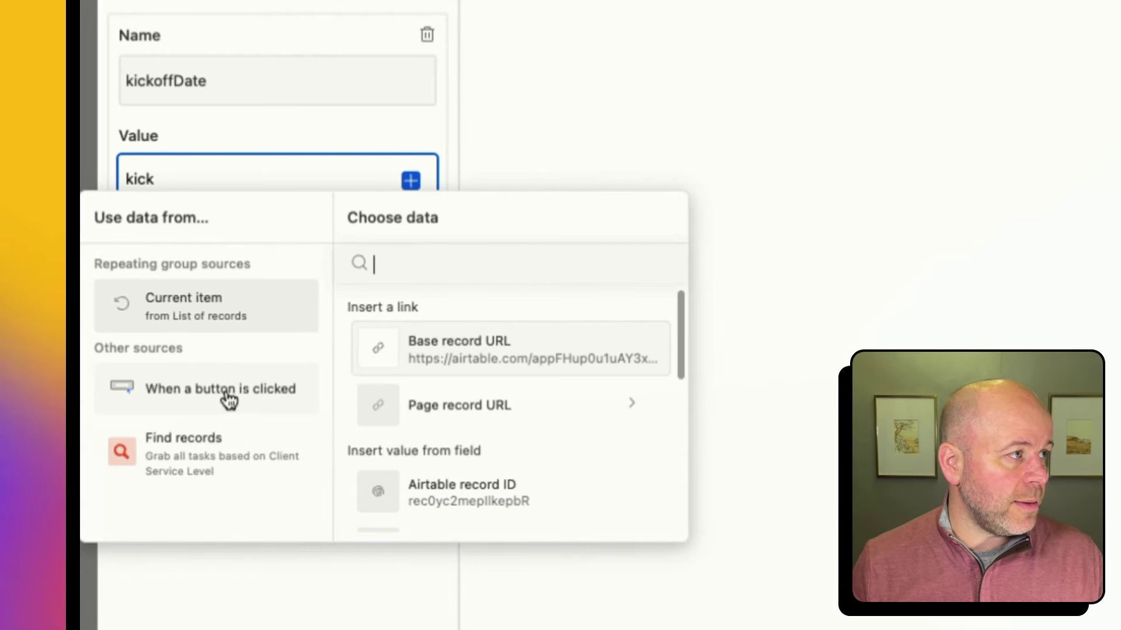
pyautogui.click(174, 396)
pyautogui.scroll(-2, 523, 418)
pyautogui.scroll(-2, 524, 420)
pyautogui.scroll(-2, 524, 420)
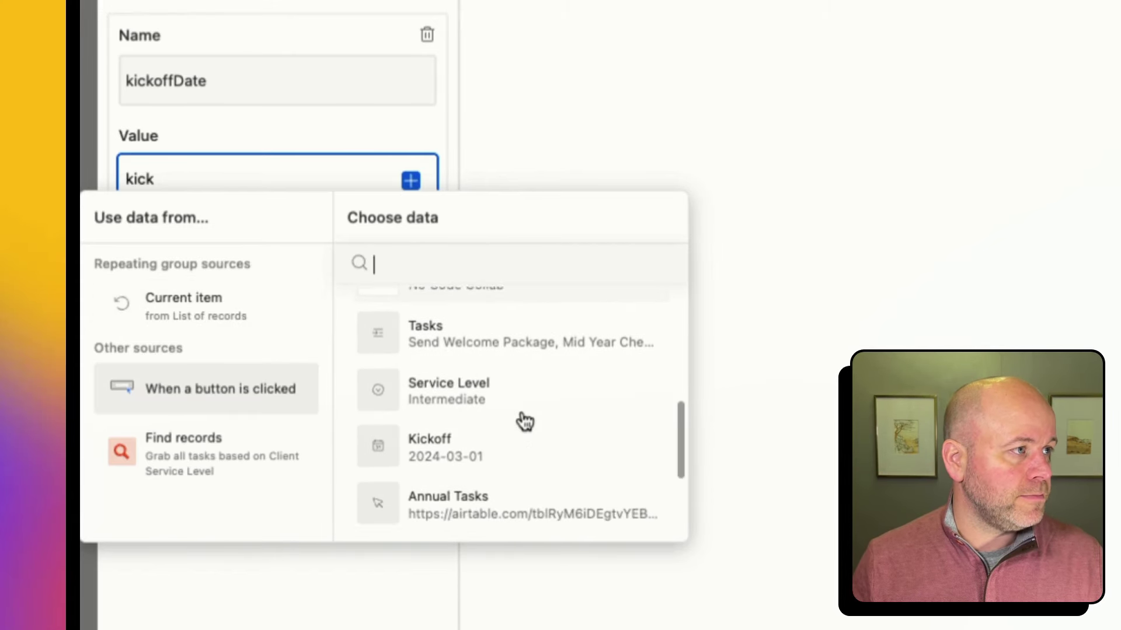
pyautogui.click(500, 437)
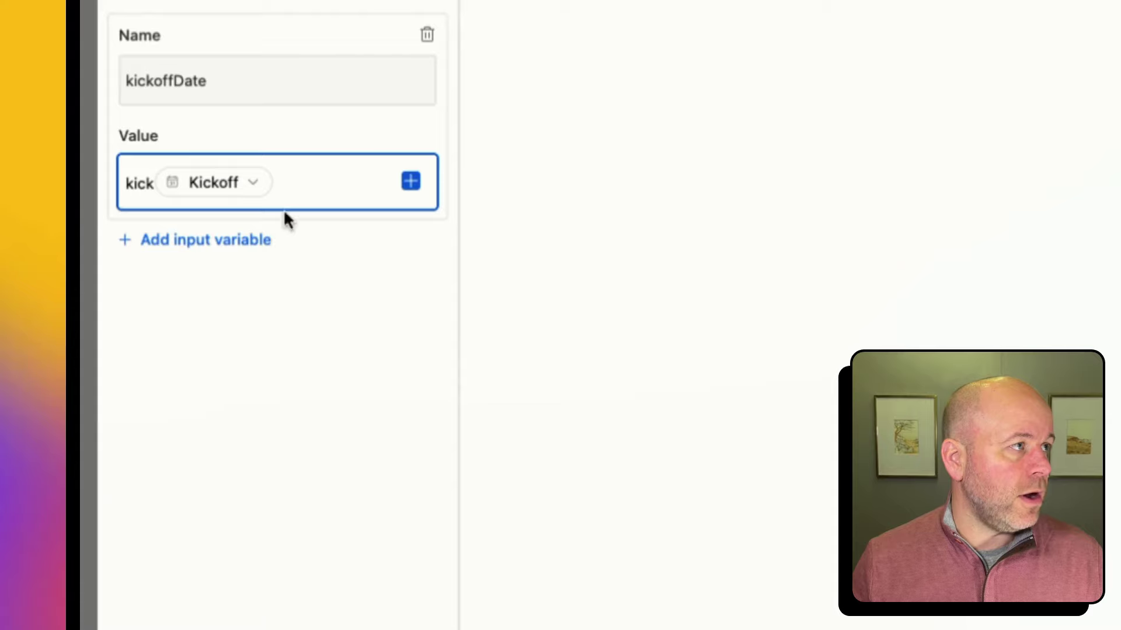
pyautogui.press('Left')
pyautogui.press('BackSpace')
pyautogui.press('BackSpace')
pyautogui.press('BackSpace')
pyautogui.press('BackSpace')
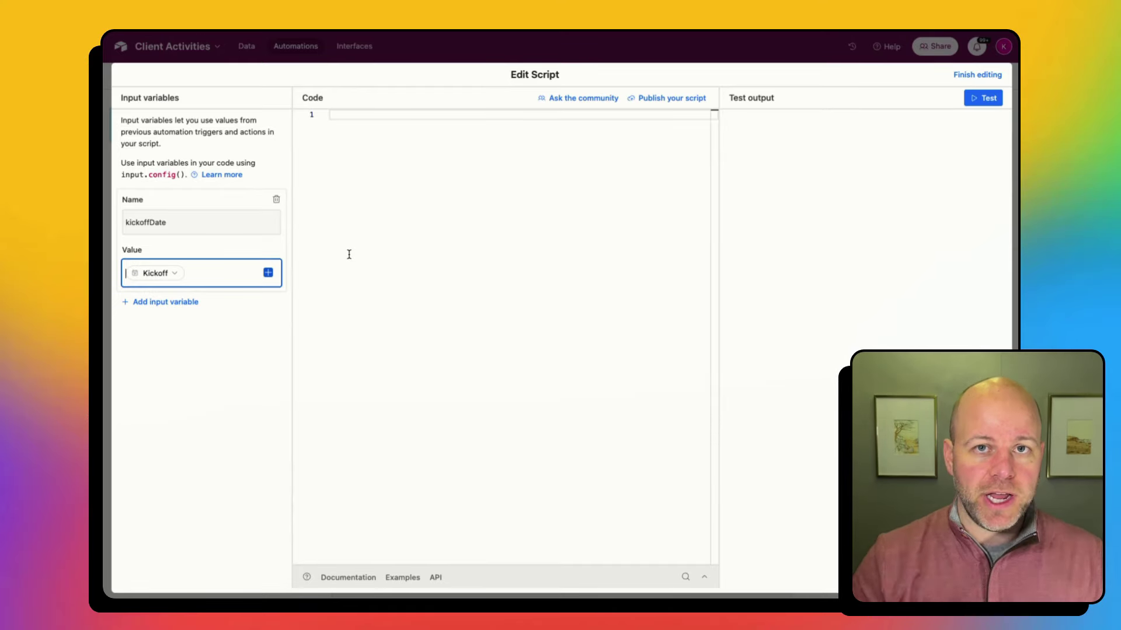
# - Add input variable dateAdjustment mapped to the current item's Weeks After Kickoff
pyautogui.click(167, 366)
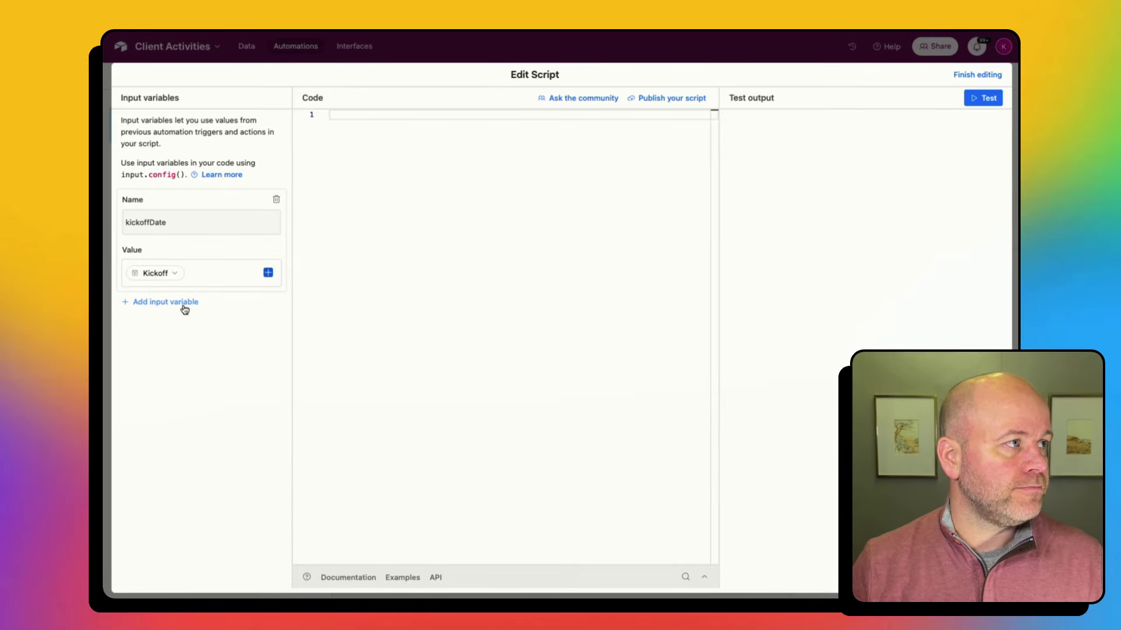
pyautogui.click(184, 308)
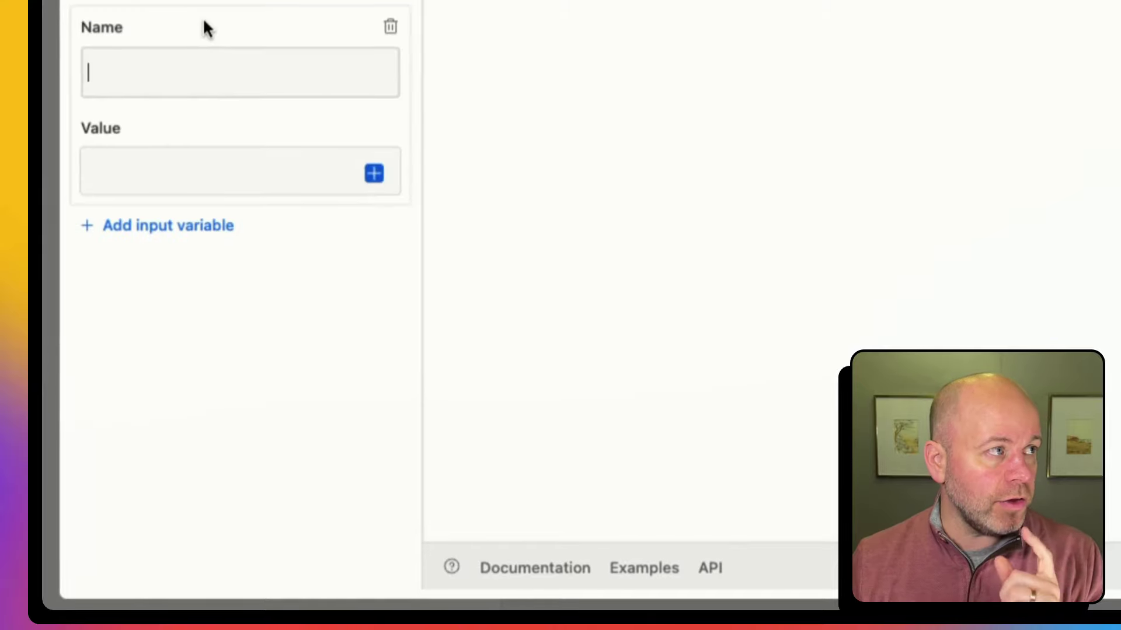
pyautogui.click(208, 52)
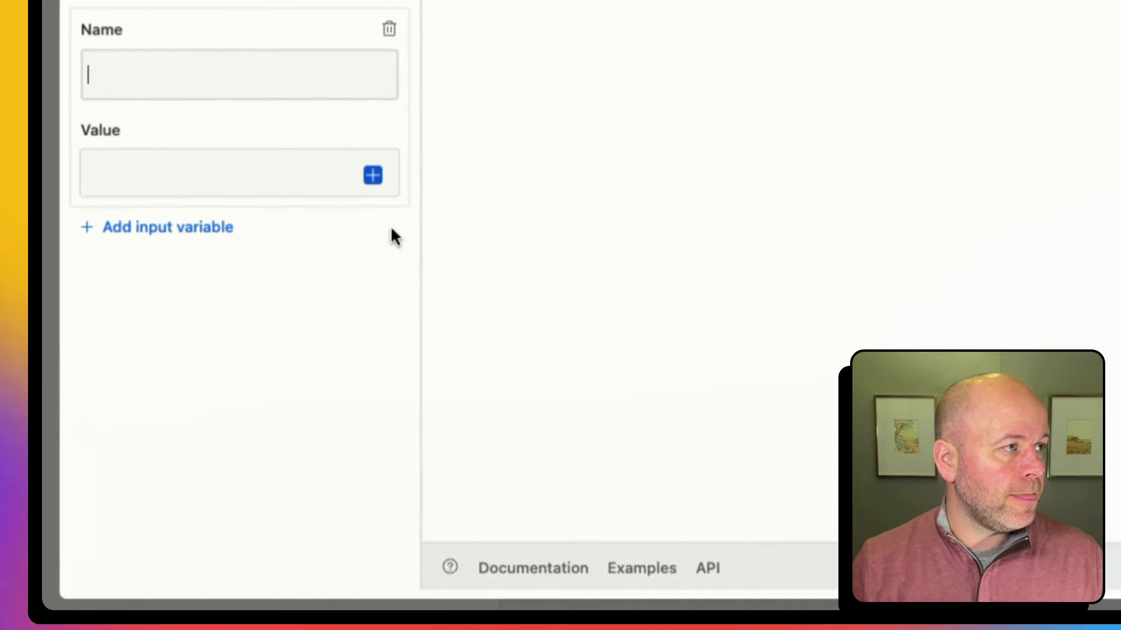
pyautogui.click(376, 178)
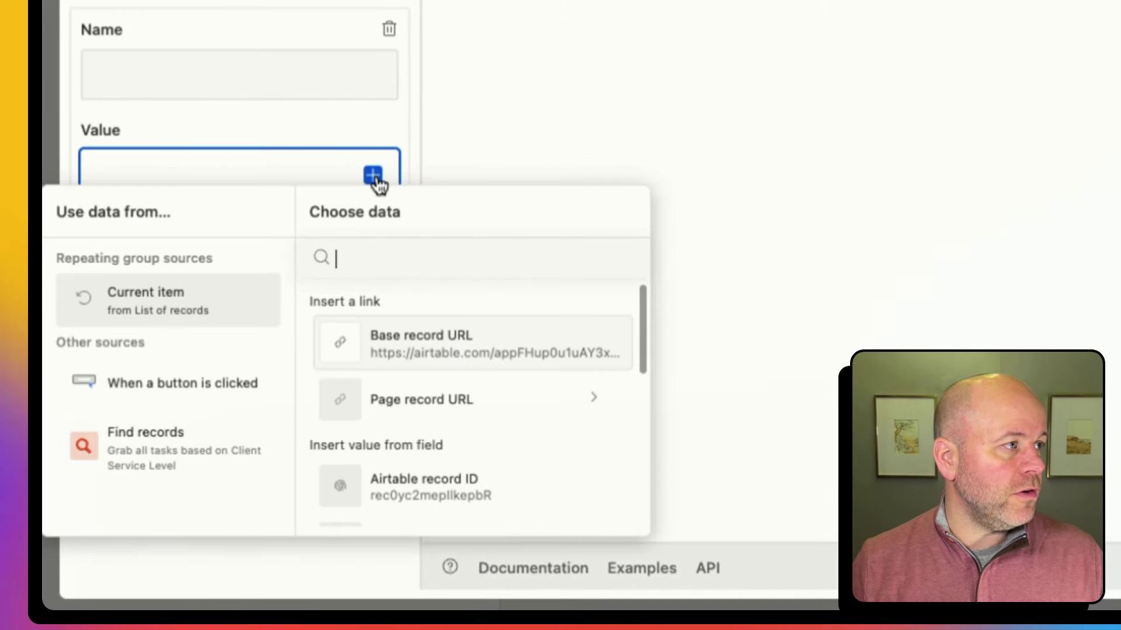
pyautogui.click(170, 302)
pyautogui.scroll(-1, 546, 423)
pyautogui.scroll(-4, 549, 428)
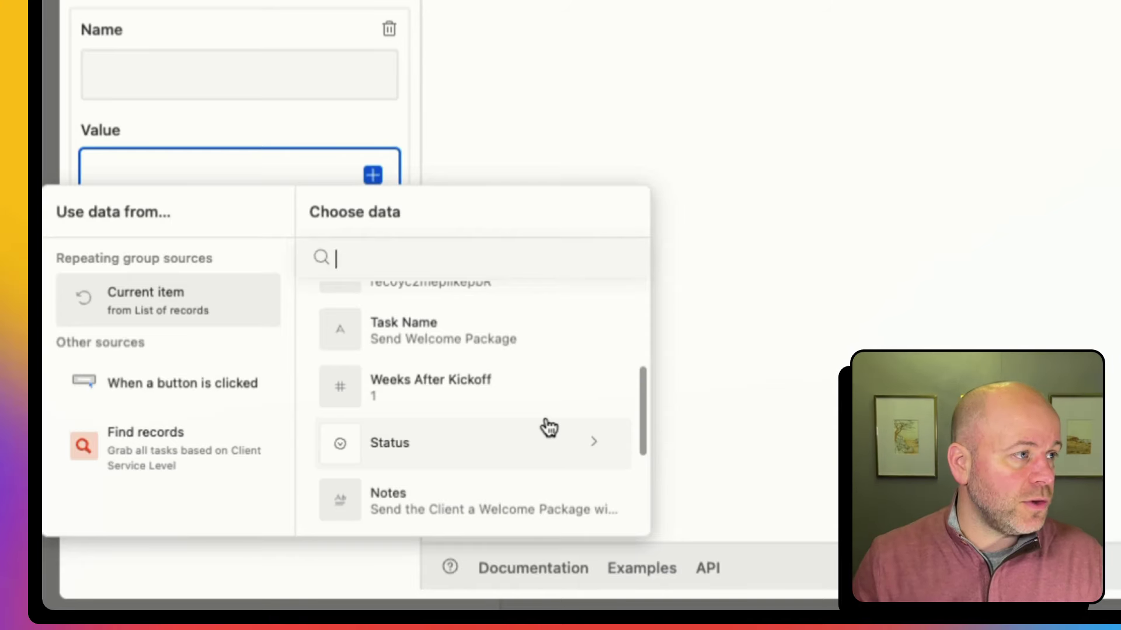
pyautogui.click(517, 400)
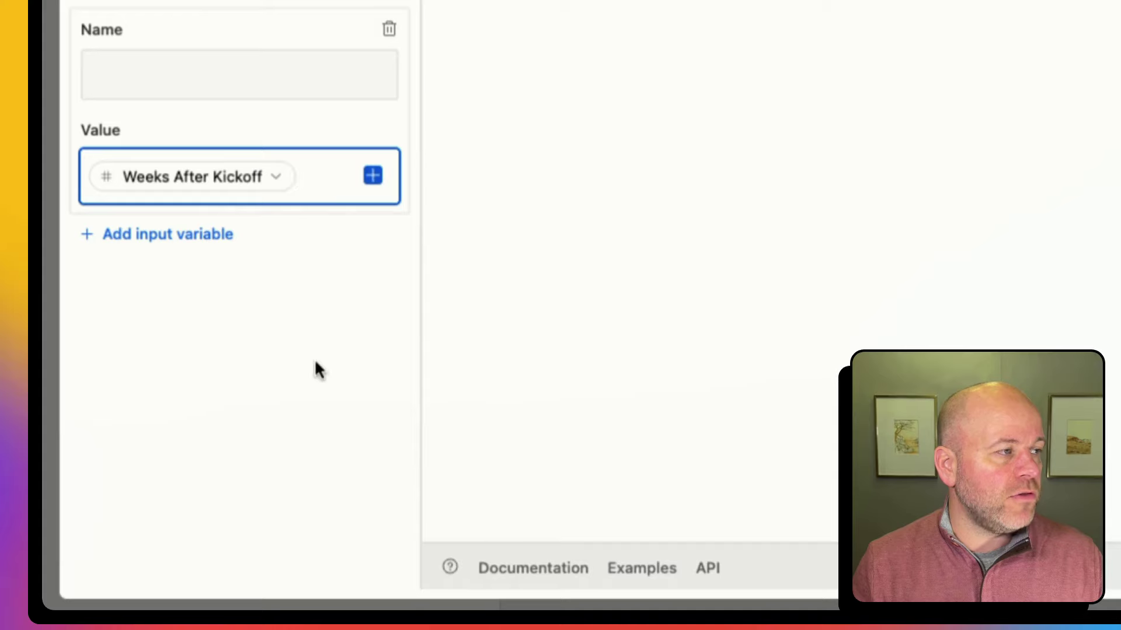
pyautogui.click(274, 91)
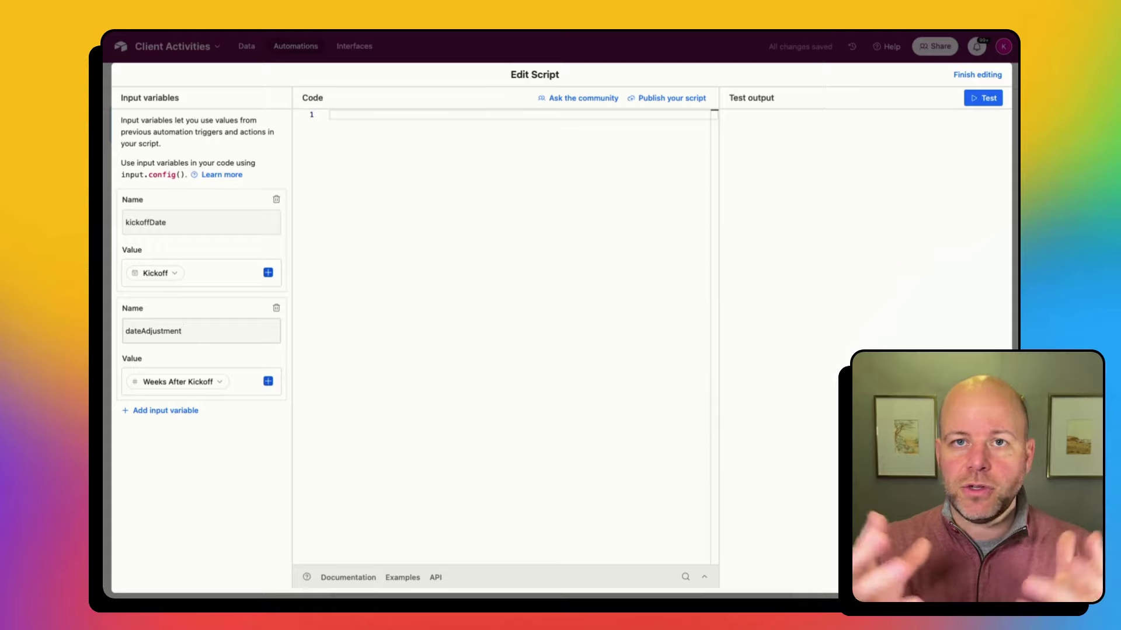
pyautogui.click(402, 191)
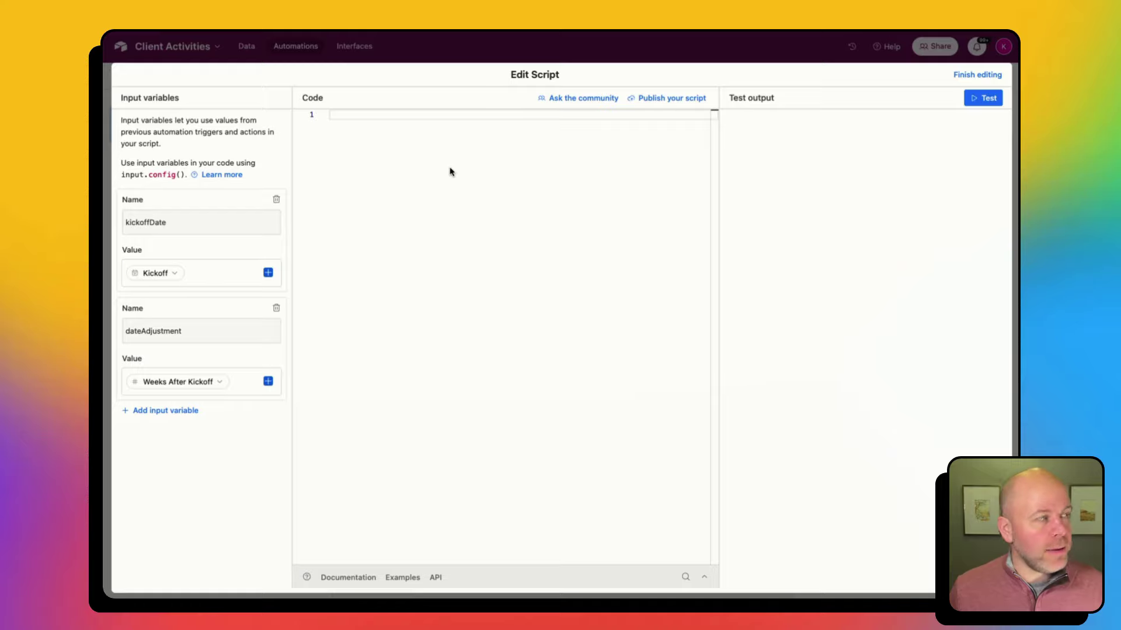
# - Paste the 17-line due-date script and walk through its input.config() and kickoffDate lines
pyautogui.hotkey('ctrl', 'v')
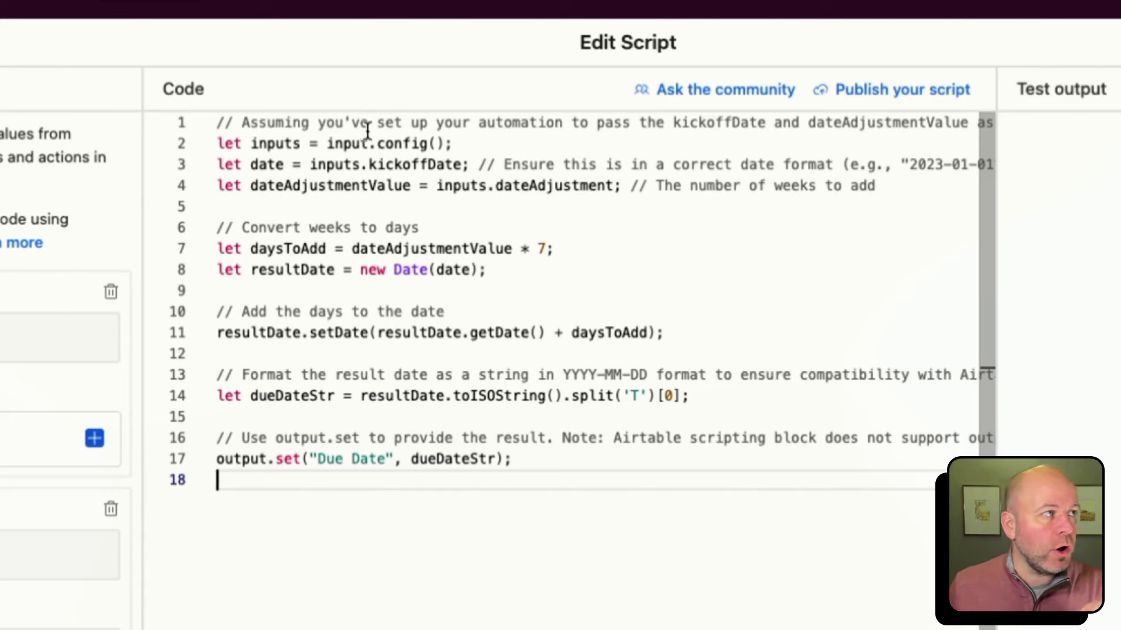
pyautogui.click(232, 144)
pyautogui.tripleClick(255, 146)
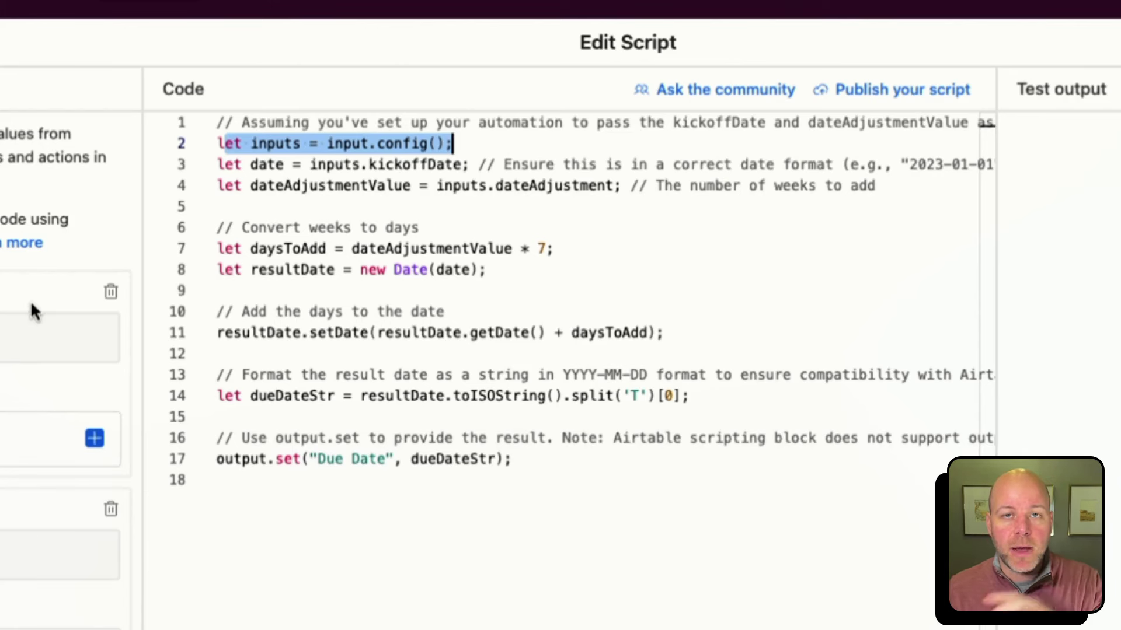
pyautogui.click(588, 164)
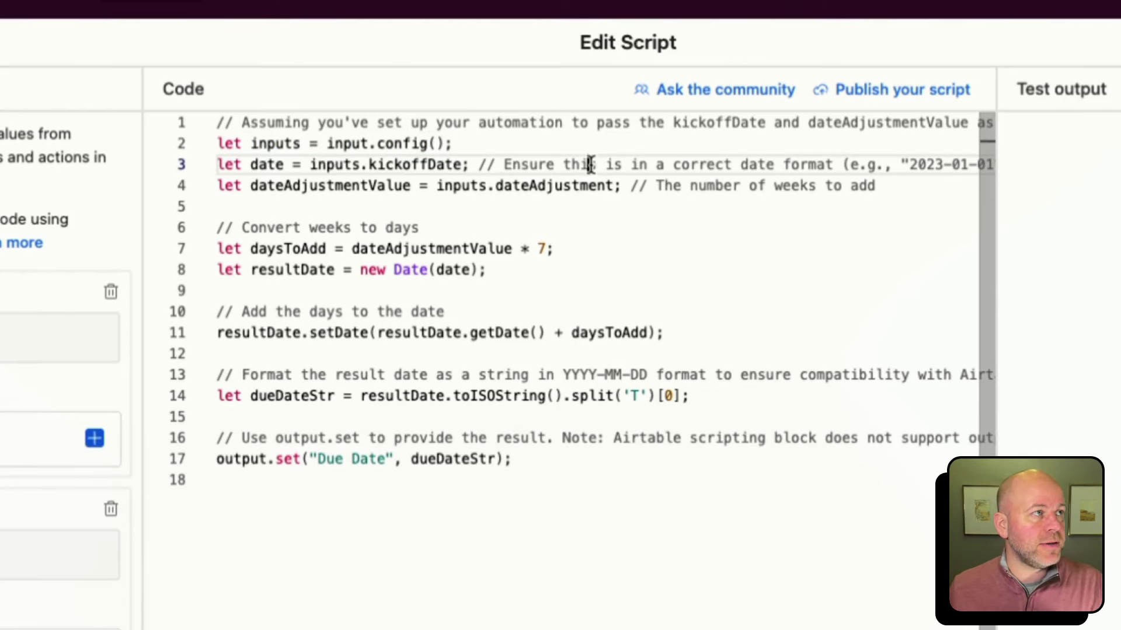
pyautogui.click(255, 164)
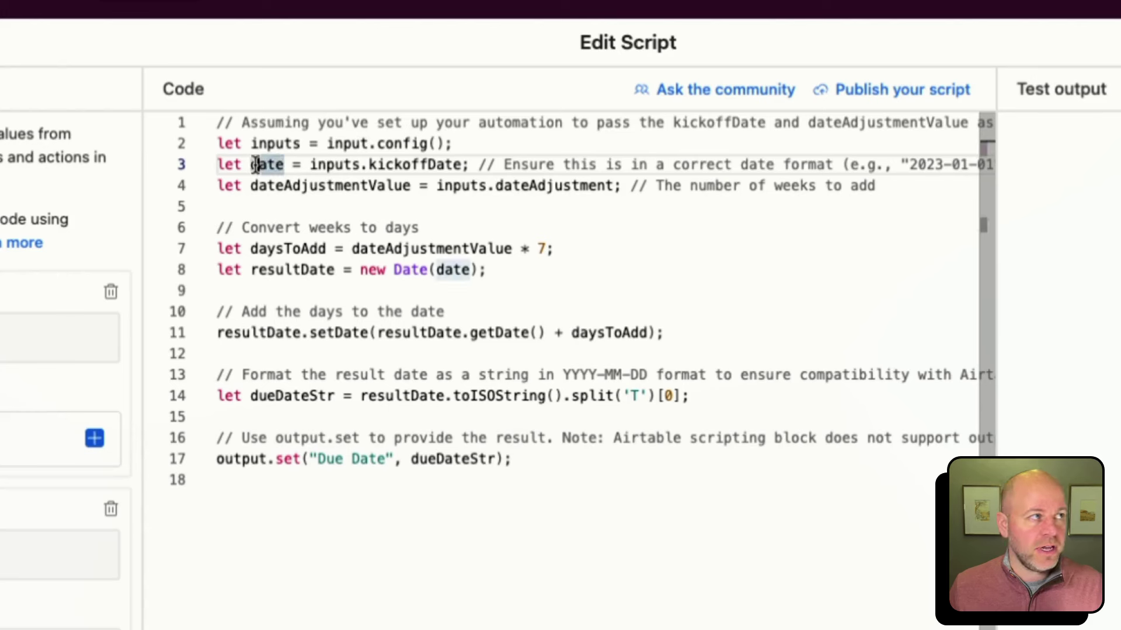
pyautogui.click(326, 186)
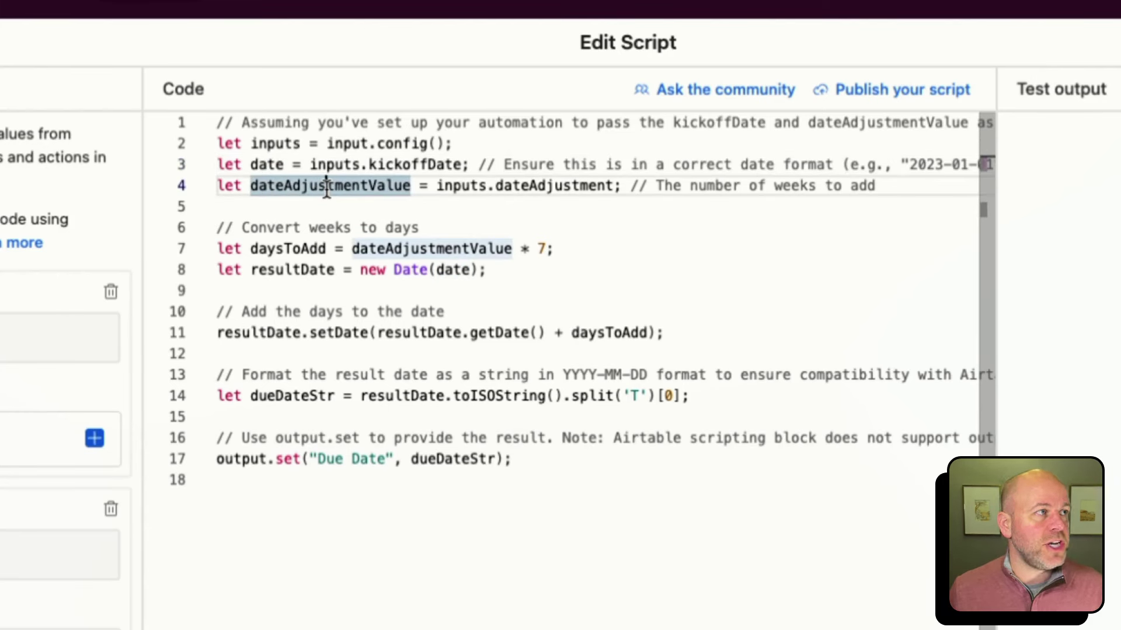
# - Review the weeks-to-days conversion, the new Date line and the 'Due Date' output label
pyautogui.click(654, 255)
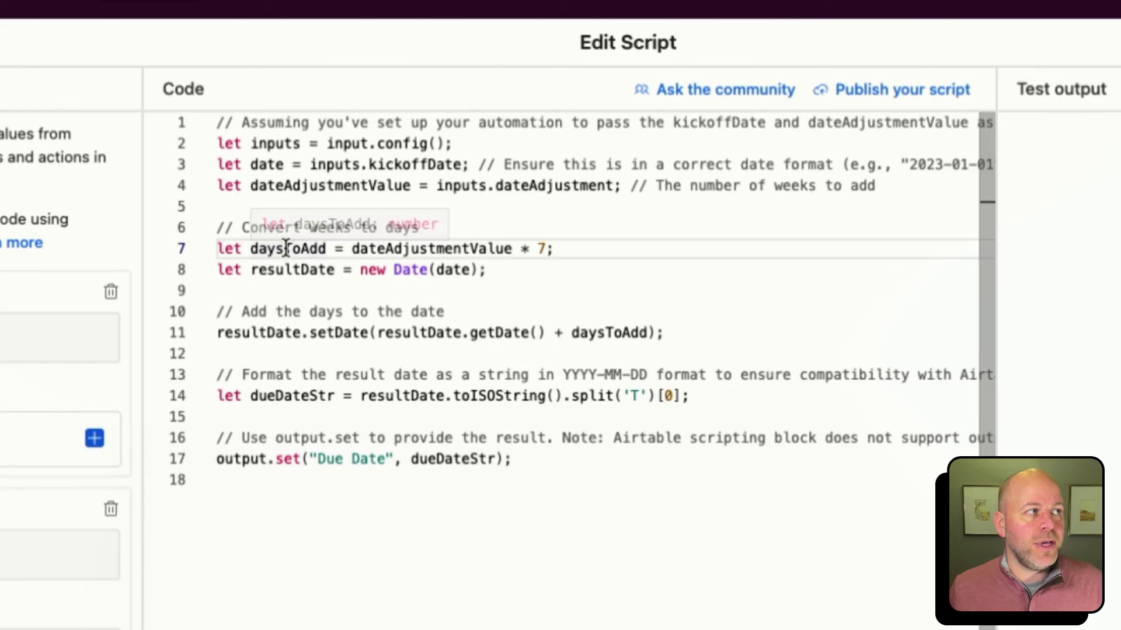
pyautogui.click(404, 251)
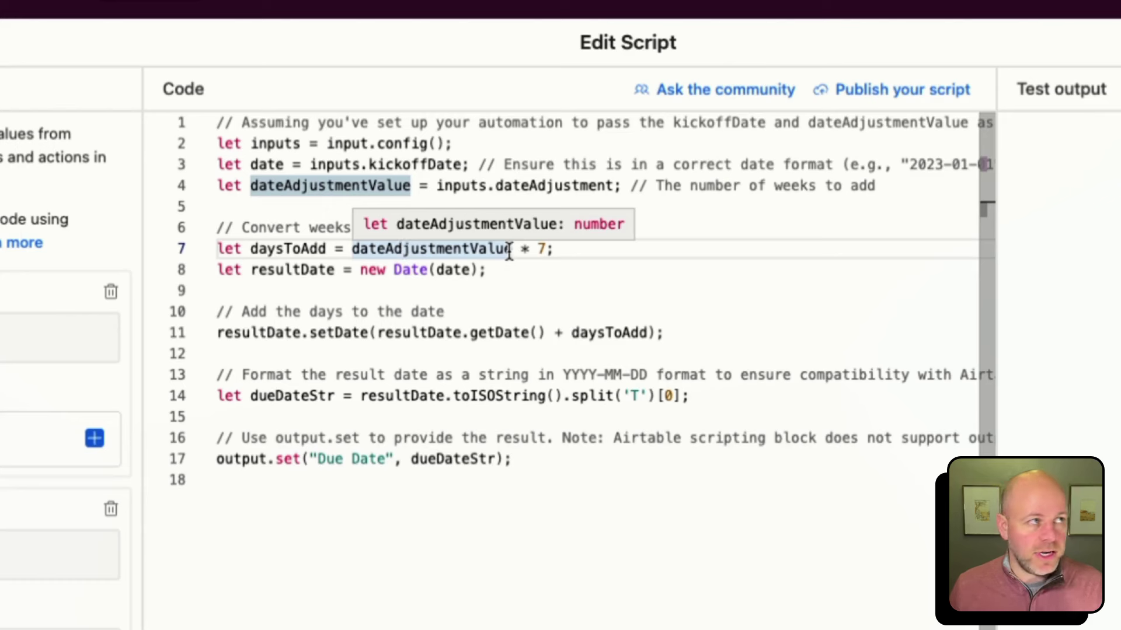
pyautogui.click(676, 264)
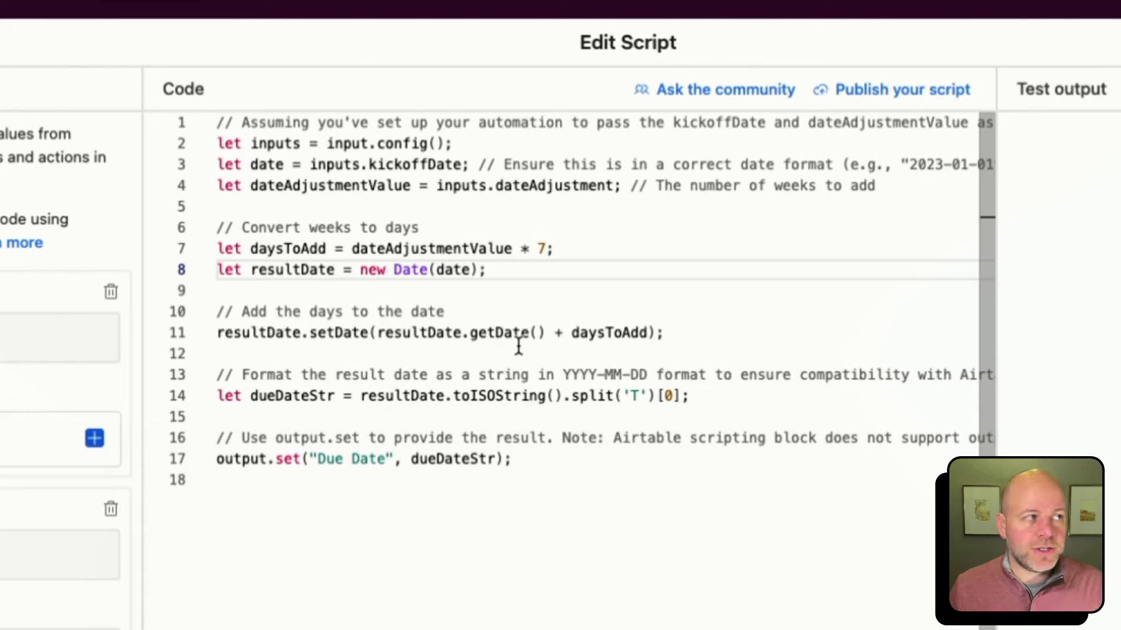
pyautogui.click(530, 476)
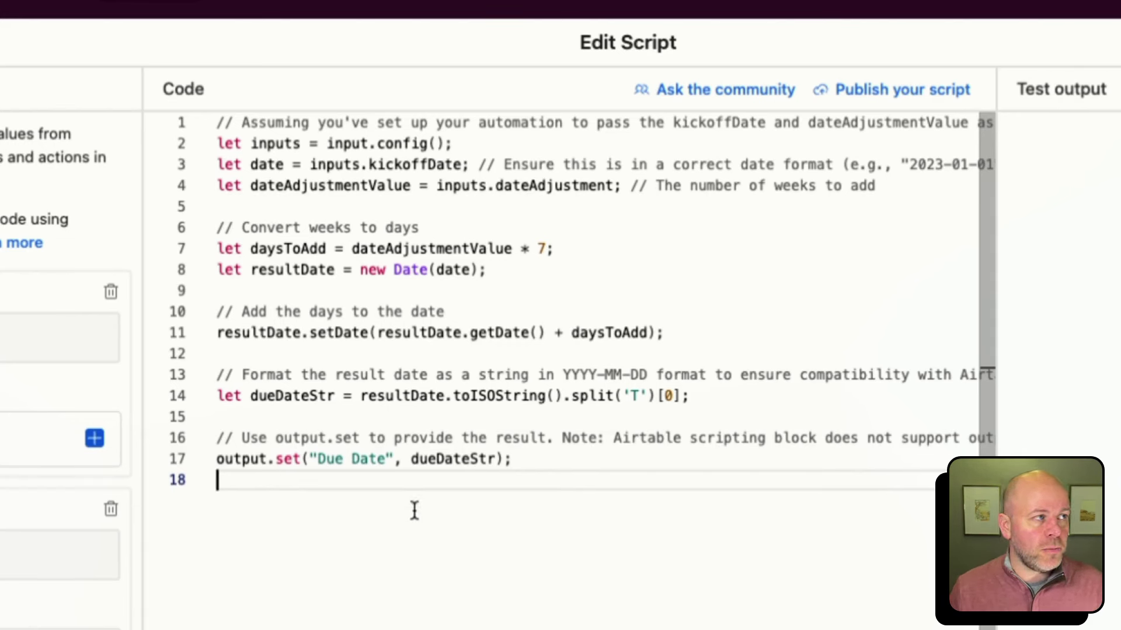
pyautogui.moveTo(385, 459); pyautogui.dragTo(317, 461)
pyautogui.click(344, 528)
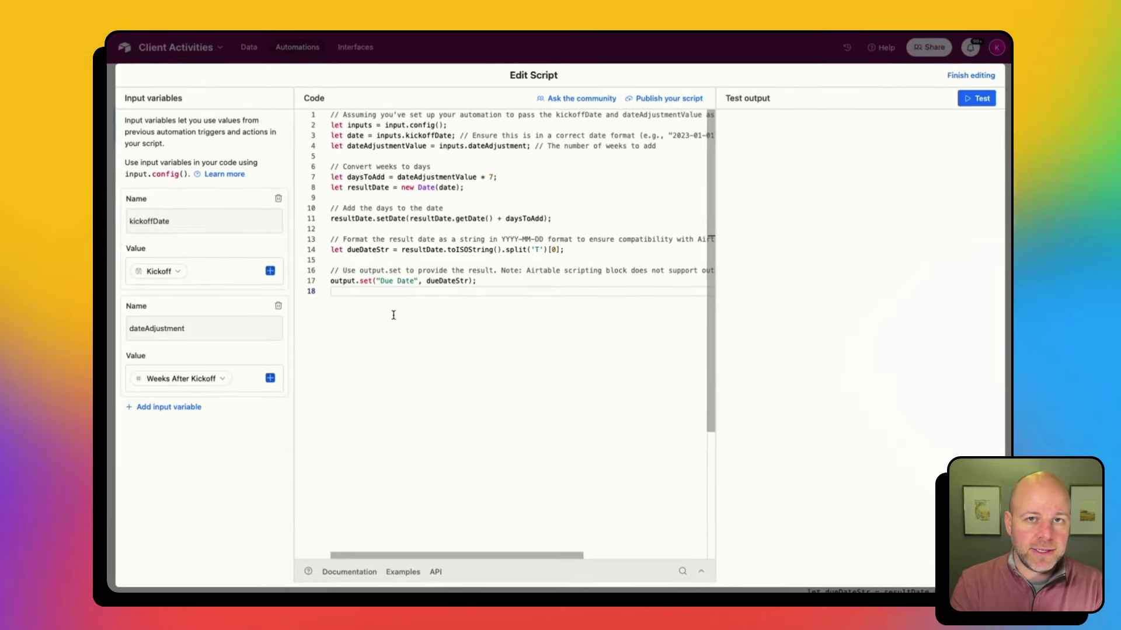
# - Test the script (due date 2024-03-08), then prefix the output label with a person's name and retest
pyautogui.click(983, 97)
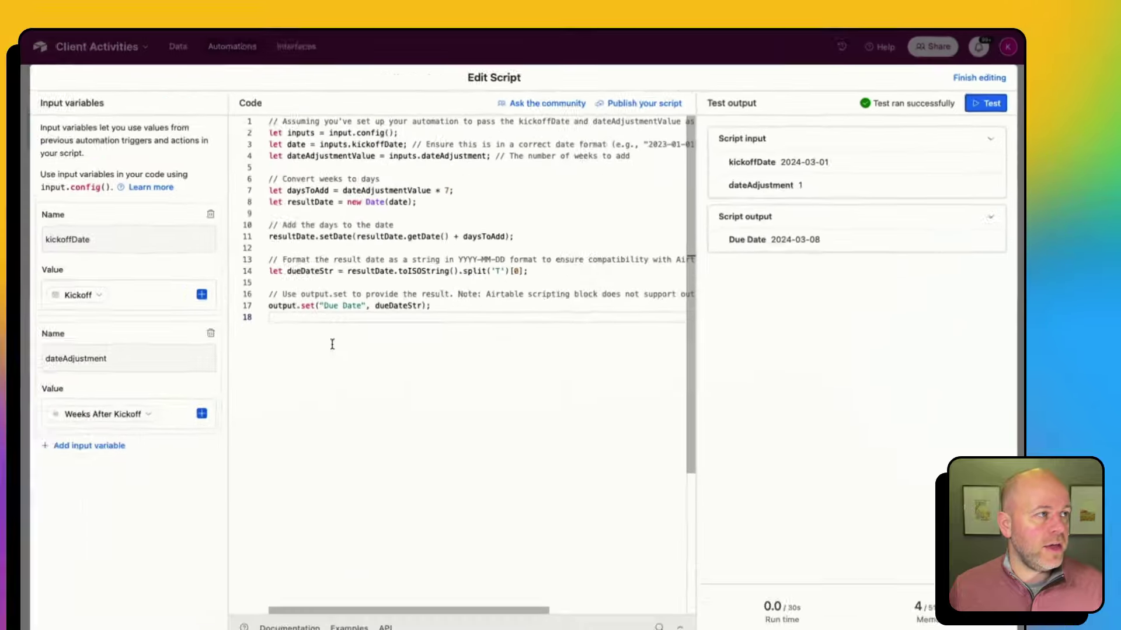
pyautogui.click(343, 305)
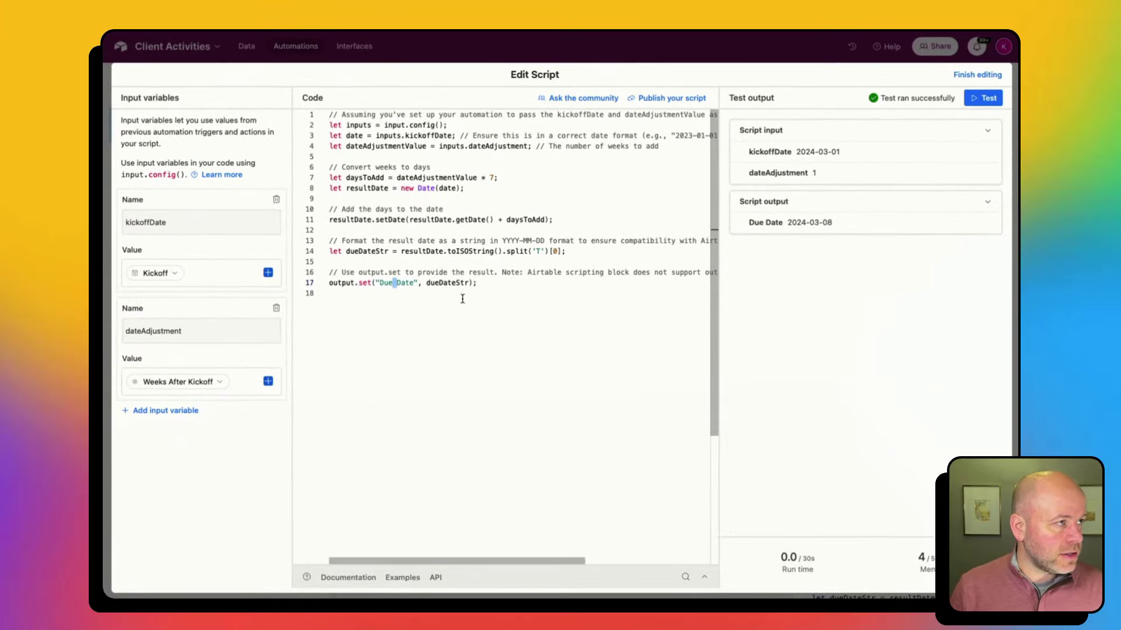
pyautogui.click(470, 283)
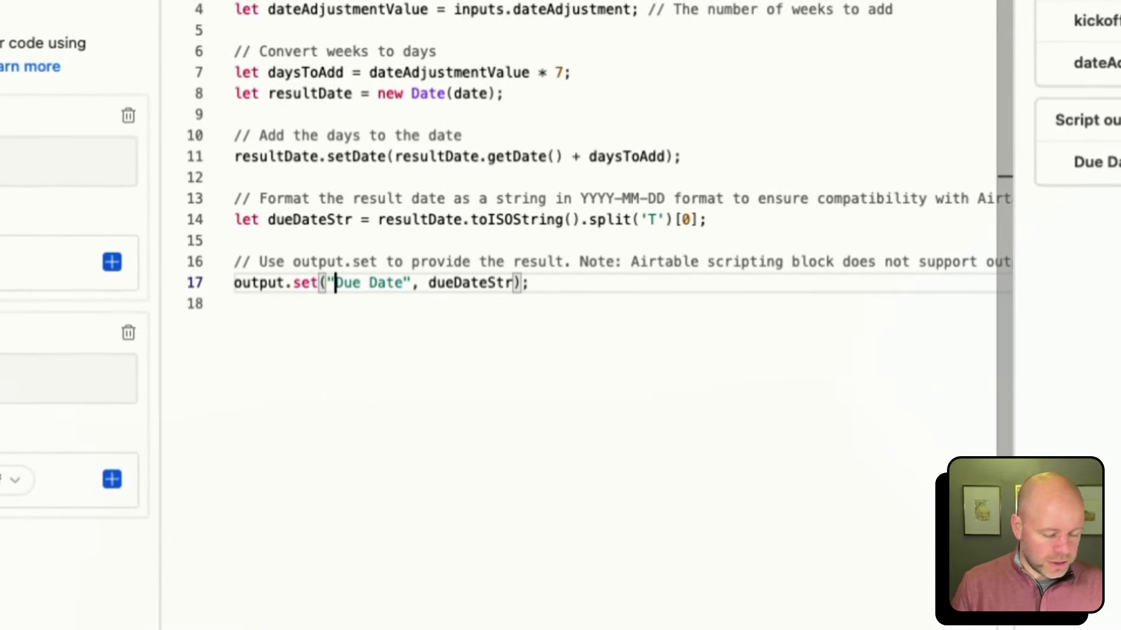
pyautogui.click(335, 283)
pyautogui.write("Kyle's")
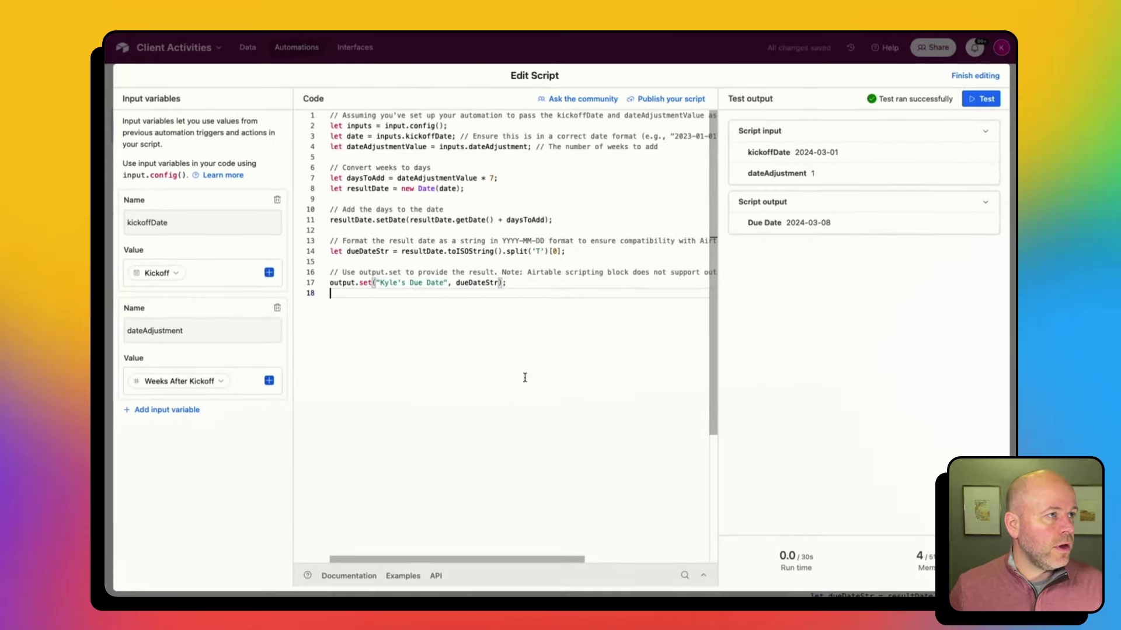
pyautogui.click(540, 395)
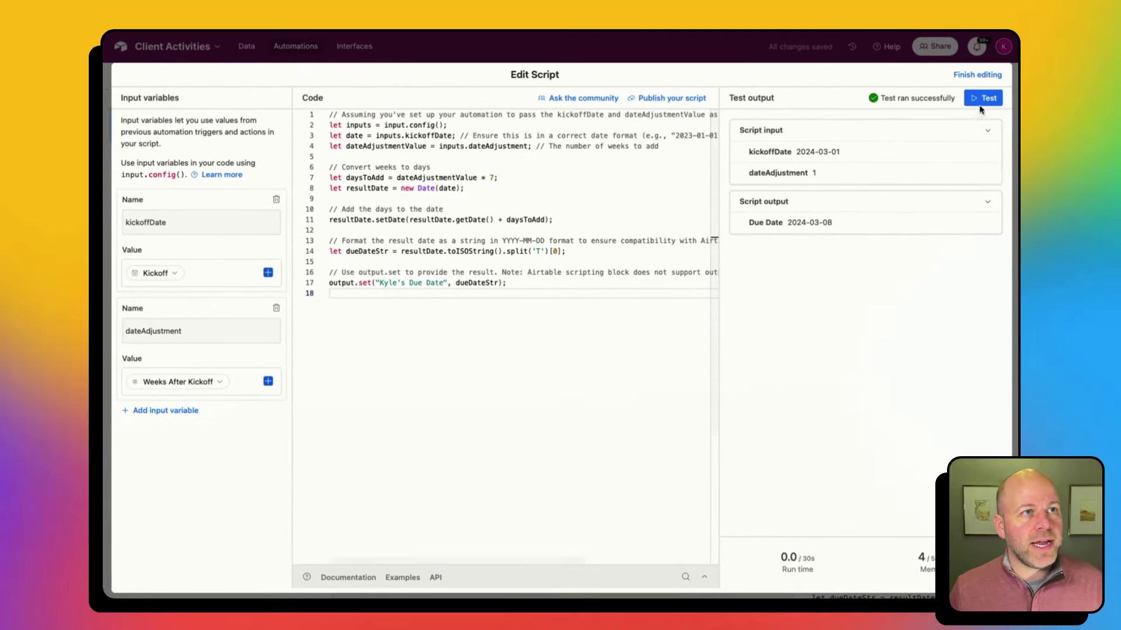
pyautogui.click(1082, 66)
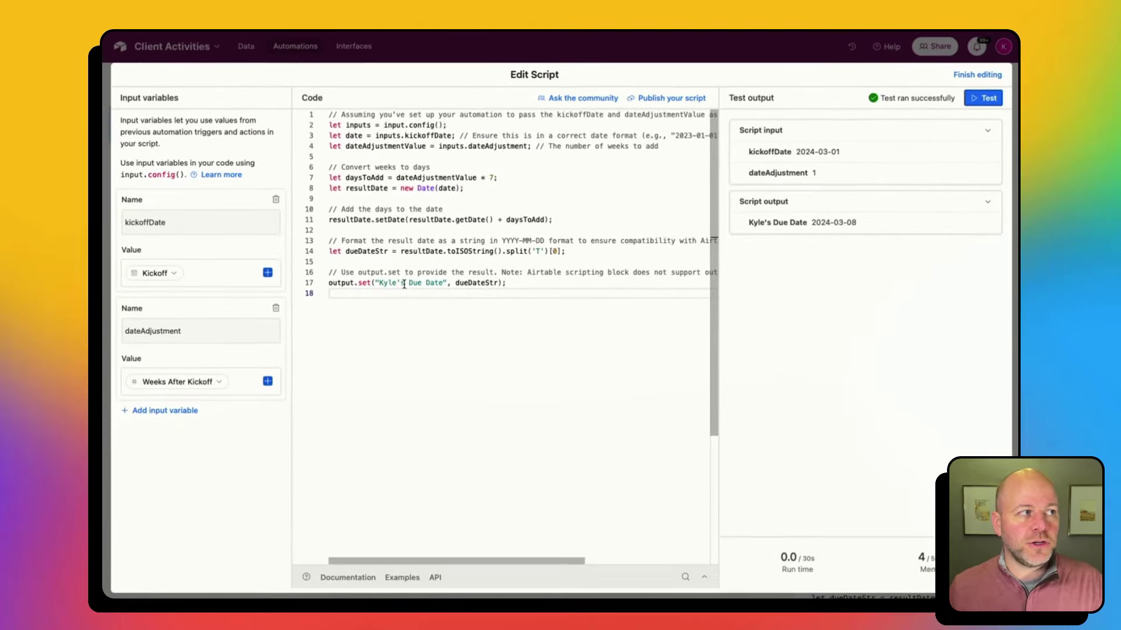
# - Remove the added name from the Due Date label and finish editing the script
pyautogui.click(407, 283)
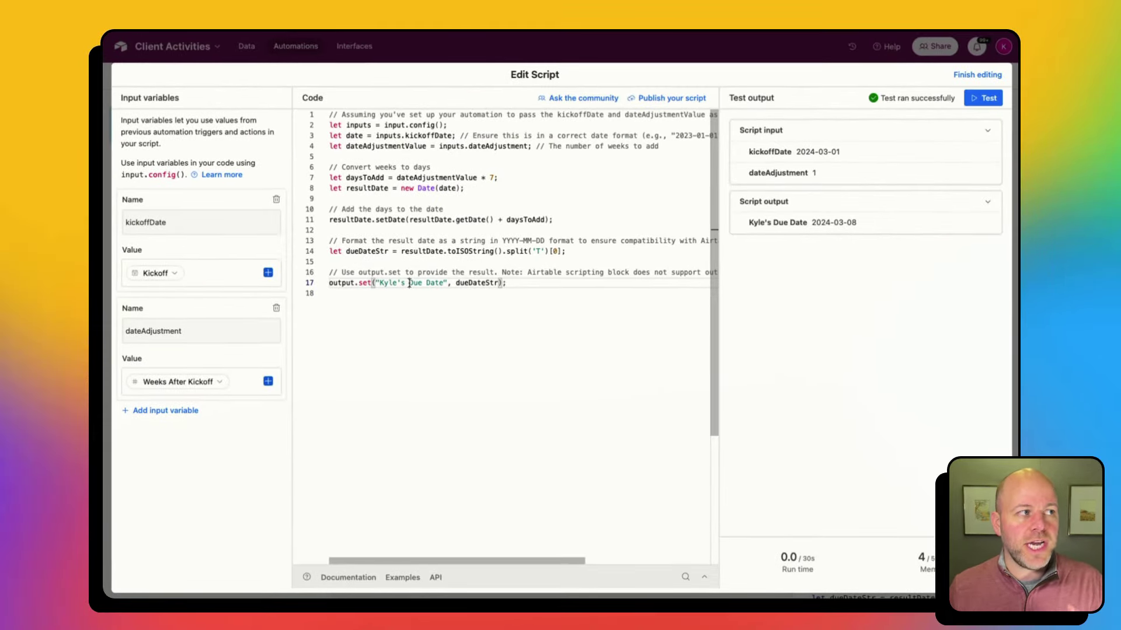
pyautogui.press('BackSpace')
pyautogui.press('BackSpace')
pyautogui.press('BackSpace')
pyautogui.press('BackSpace')
pyautogui.press('BackSpace')
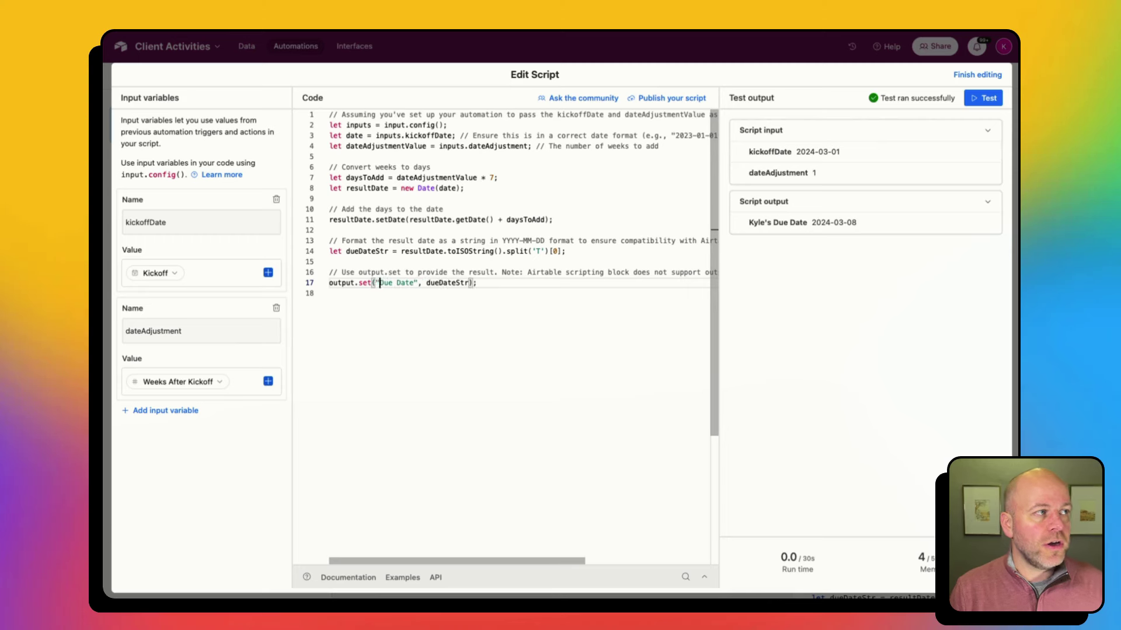
pyautogui.click(499, 374)
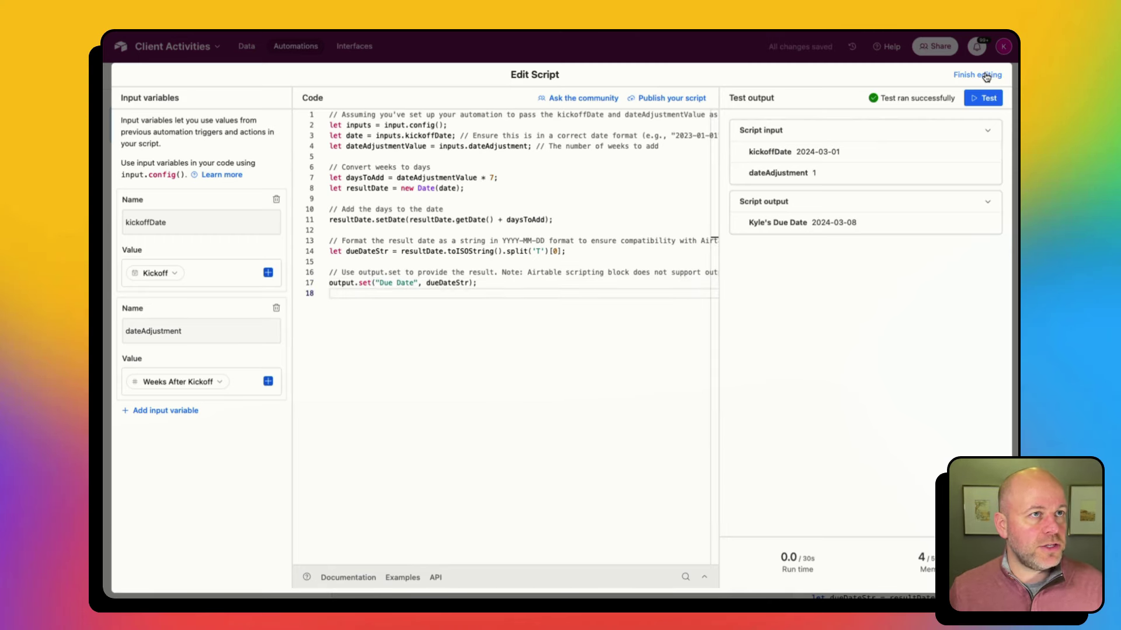
pyautogui.click(986, 76)
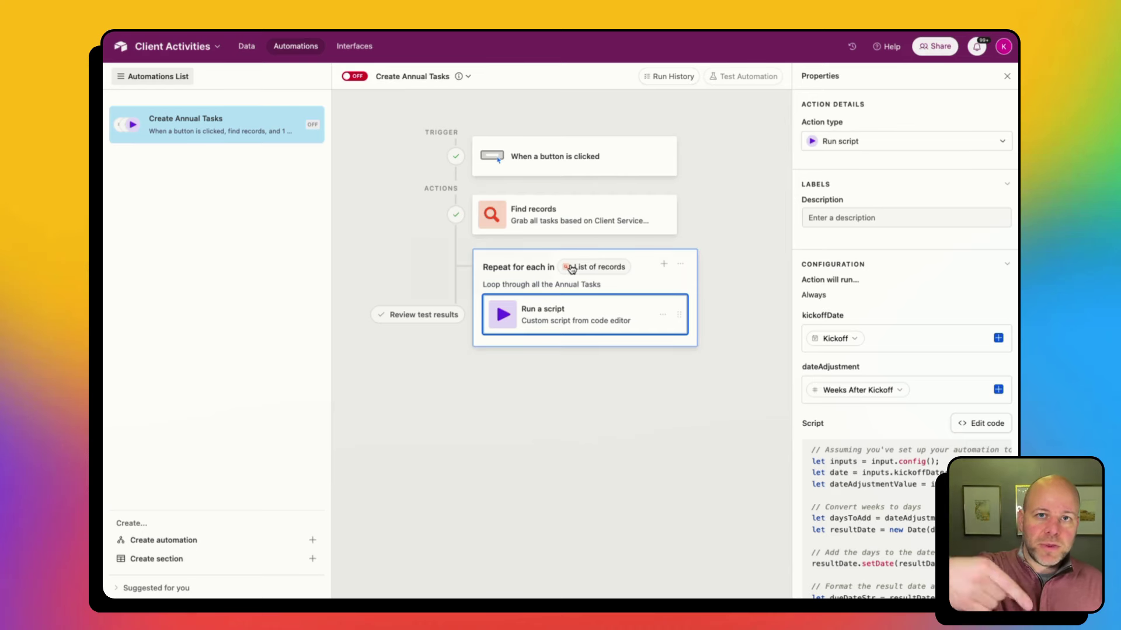
# - Add a Create record step described 'Create a new Task' targeting the Tasks table
pyautogui.moveTo(571, 269)
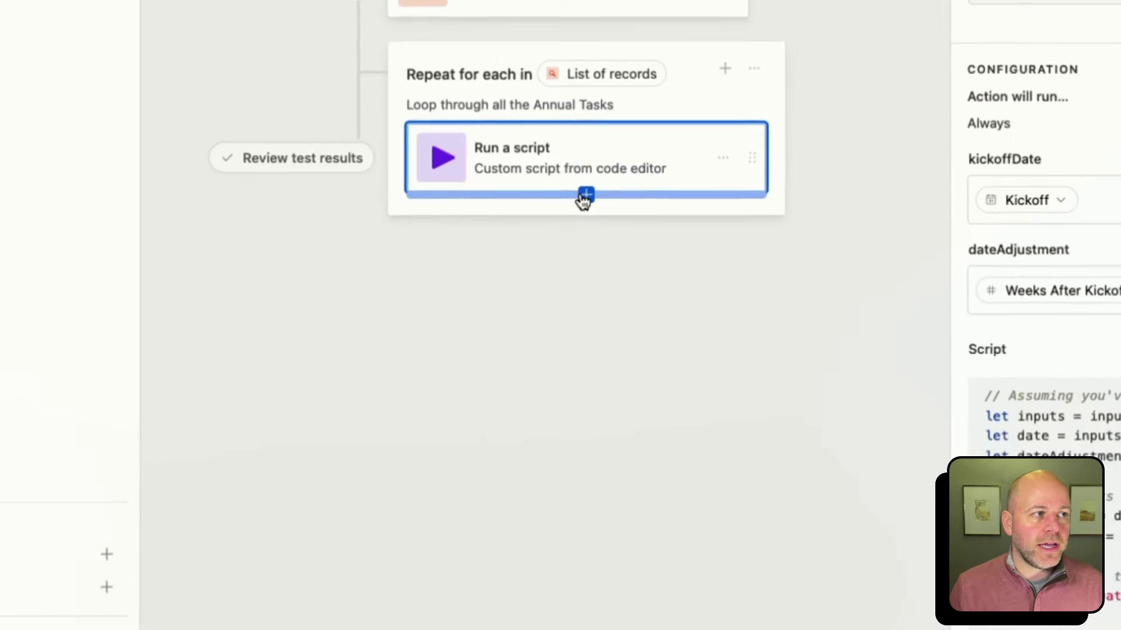
pyautogui.click(582, 337)
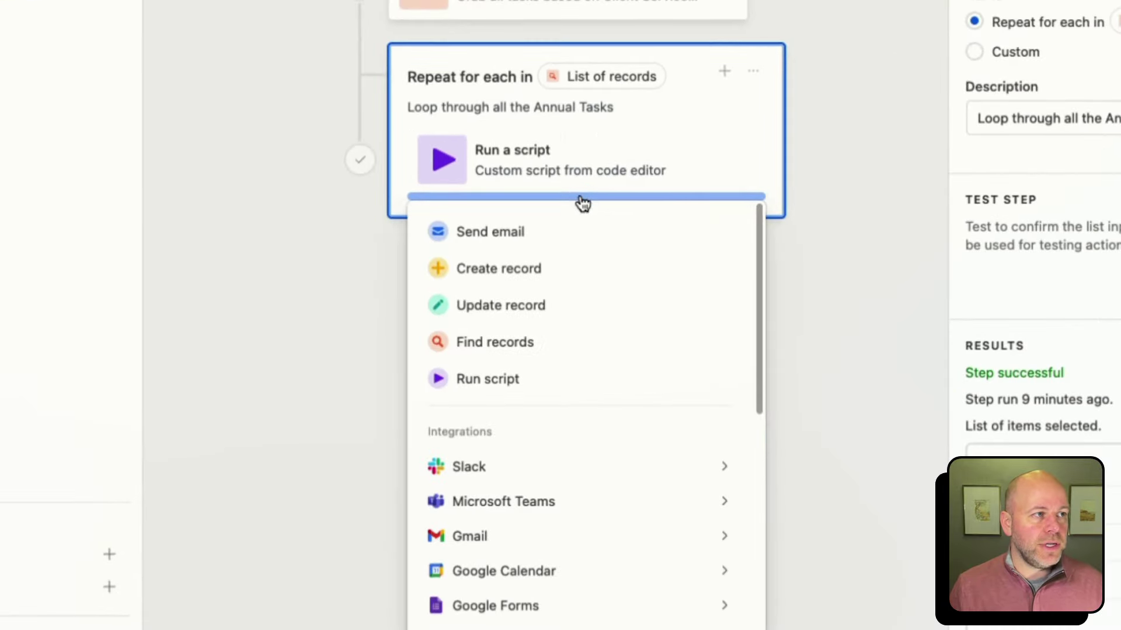
pyautogui.click(534, 275)
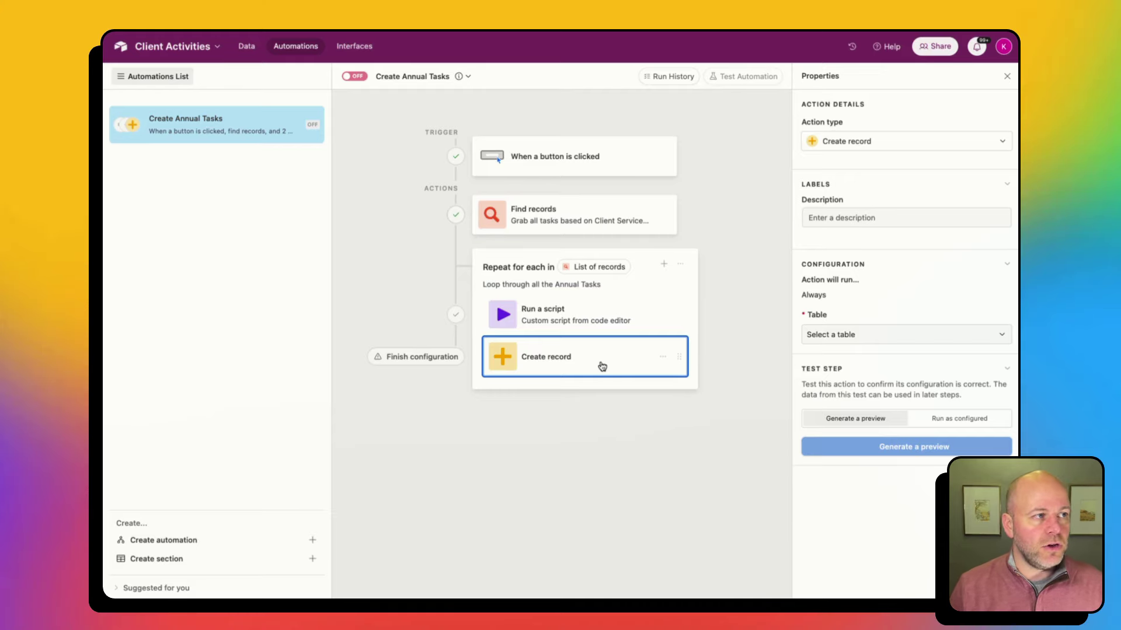
pyautogui.click(865, 218)
pyautogui.write('Create a new Task')
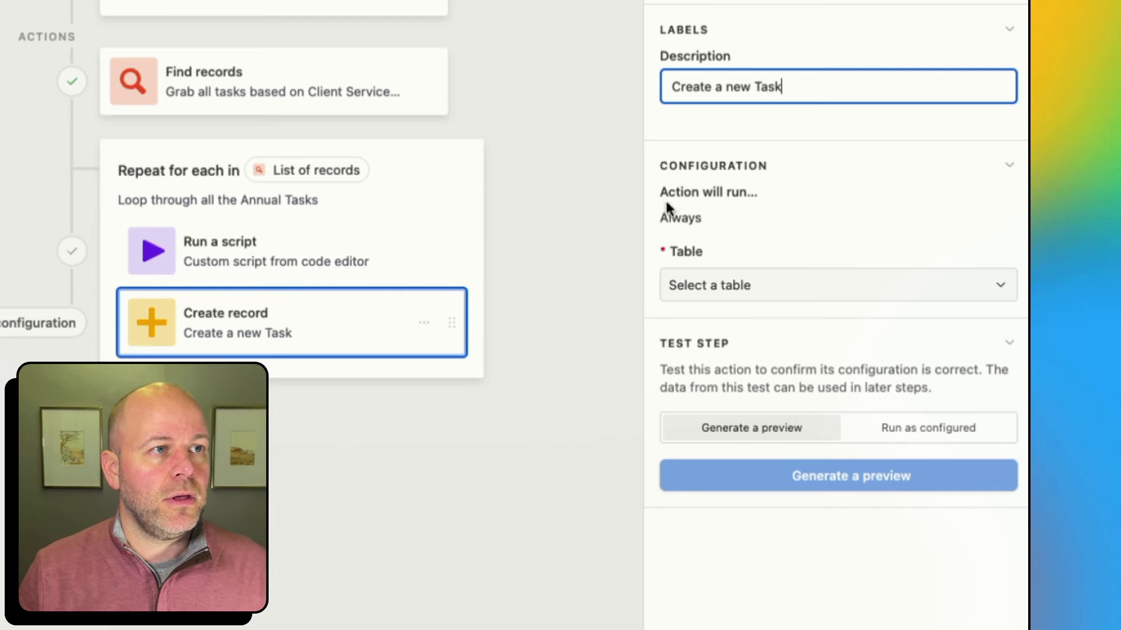
pyautogui.click(772, 283)
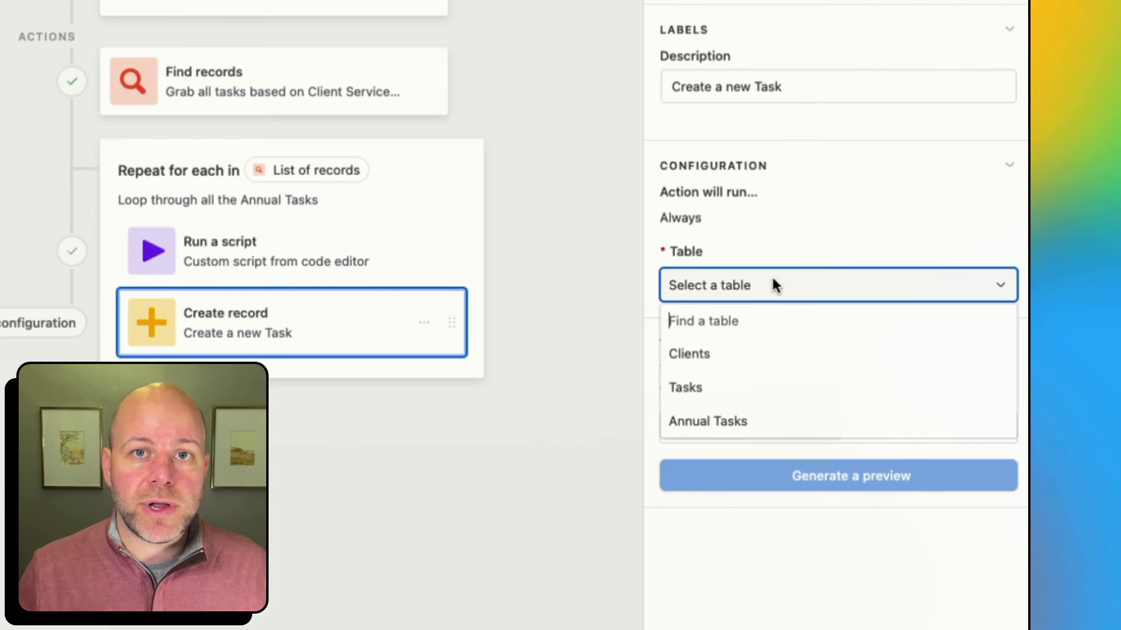
pyautogui.click(745, 391)
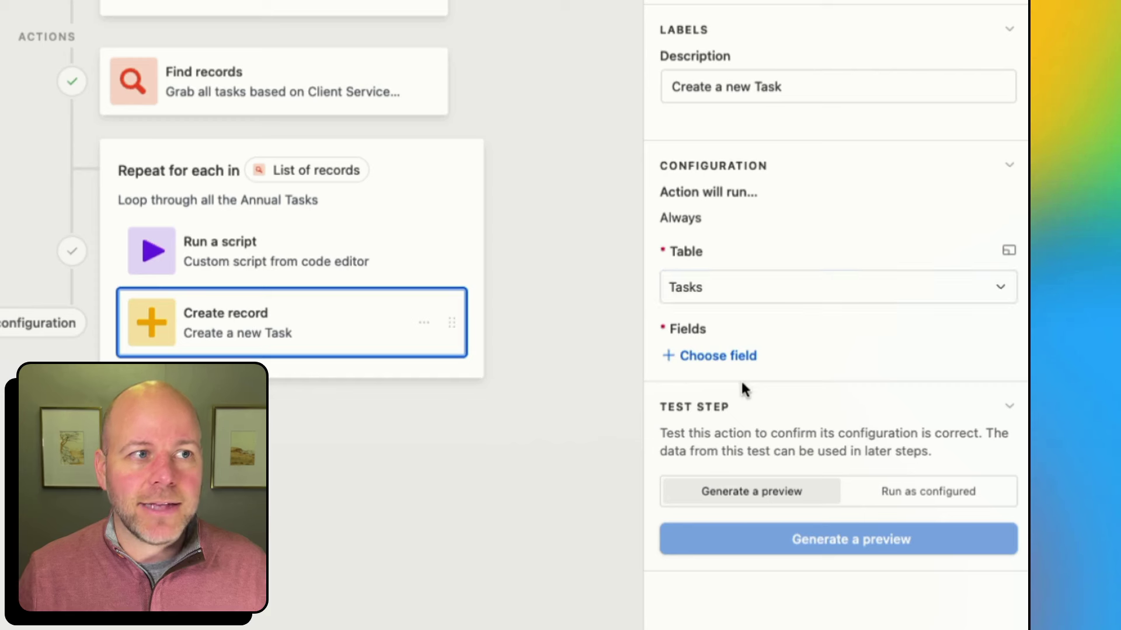
# - Add the Task Name field, filled from the current item's Task Name
pyautogui.click(743, 361)
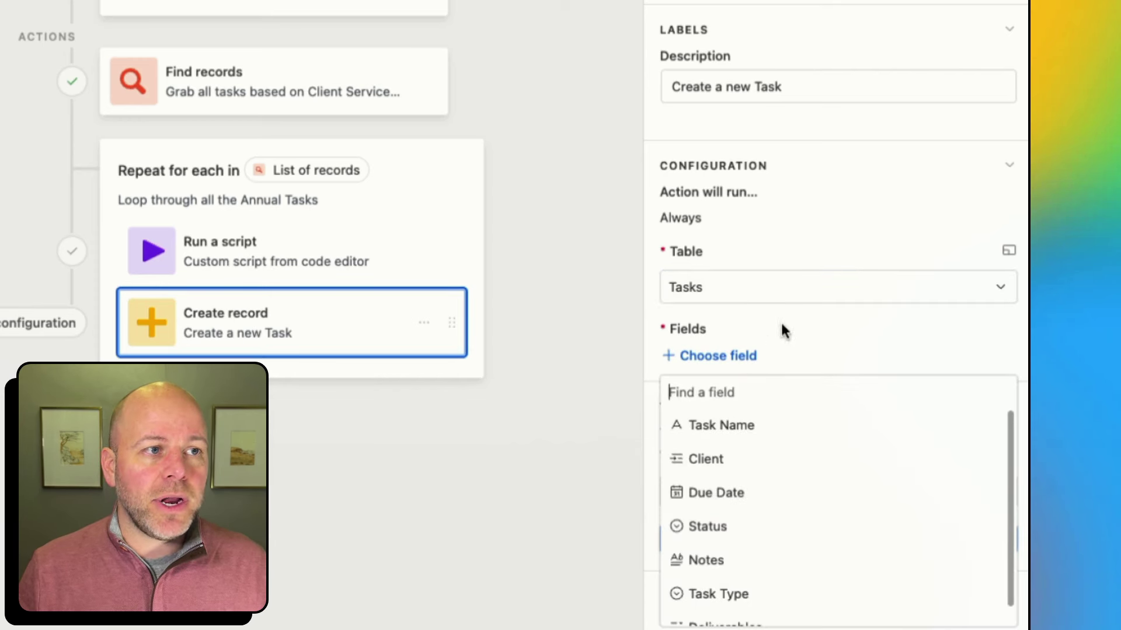
pyautogui.scroll(-1, 723, 440)
pyautogui.scroll(1, 728, 449)
pyautogui.click(727, 425)
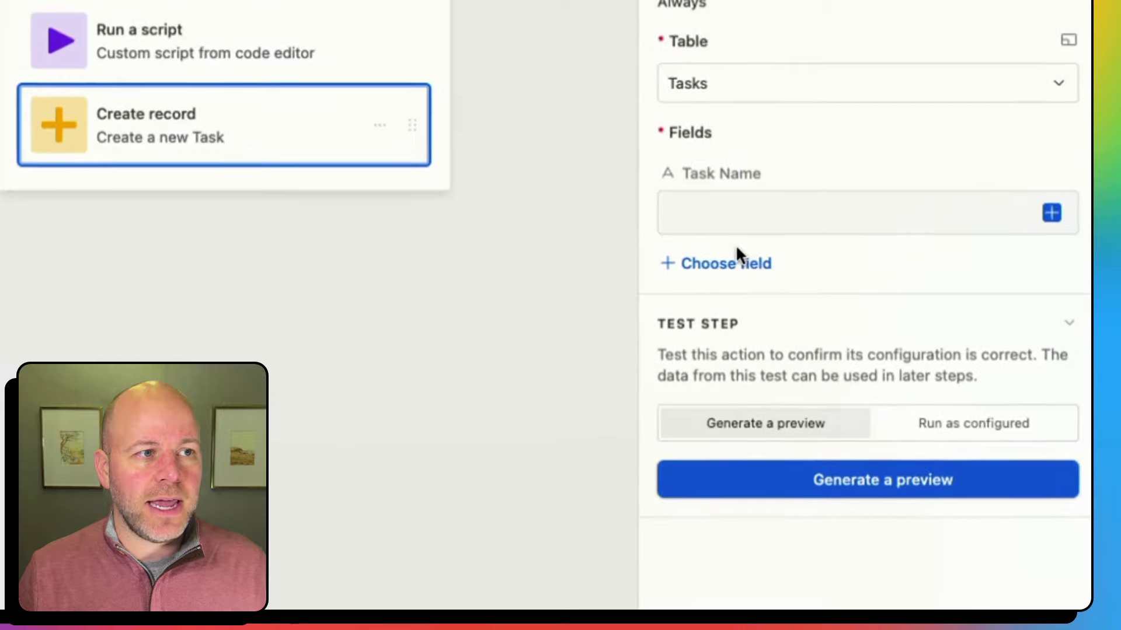
pyautogui.click(994, 396)
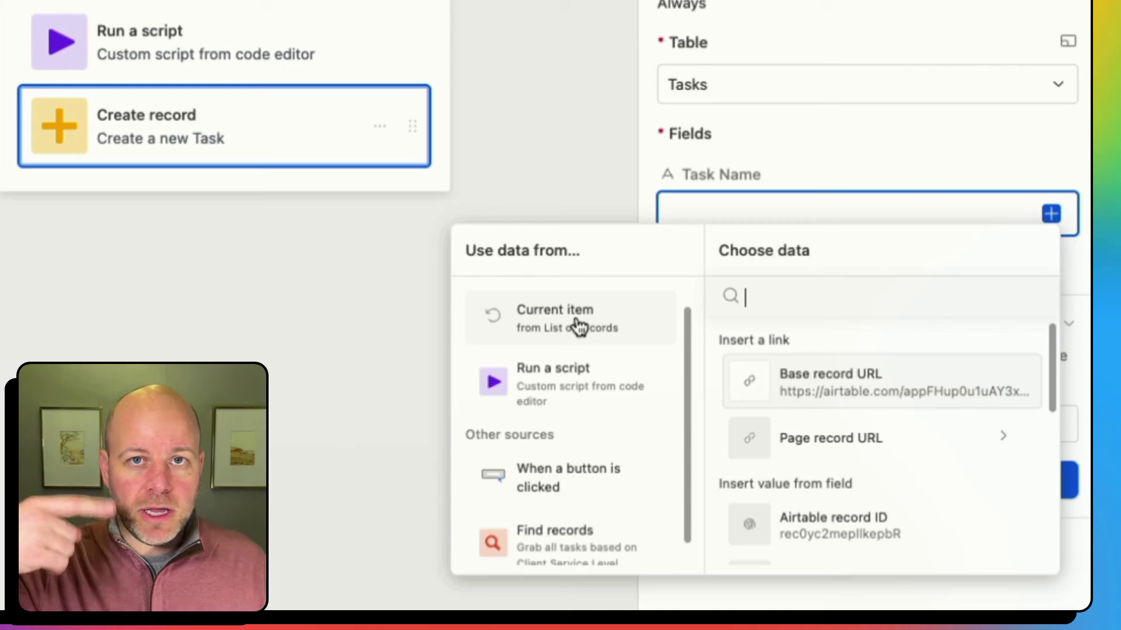
pyautogui.scroll(-5, 771, 397)
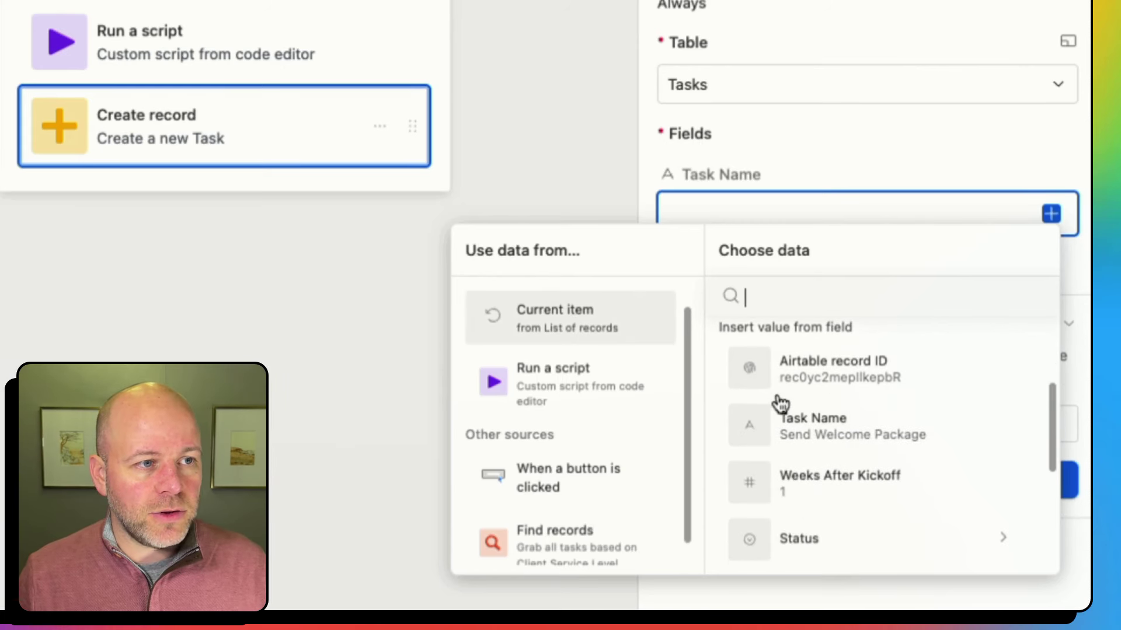
pyautogui.click(823, 437)
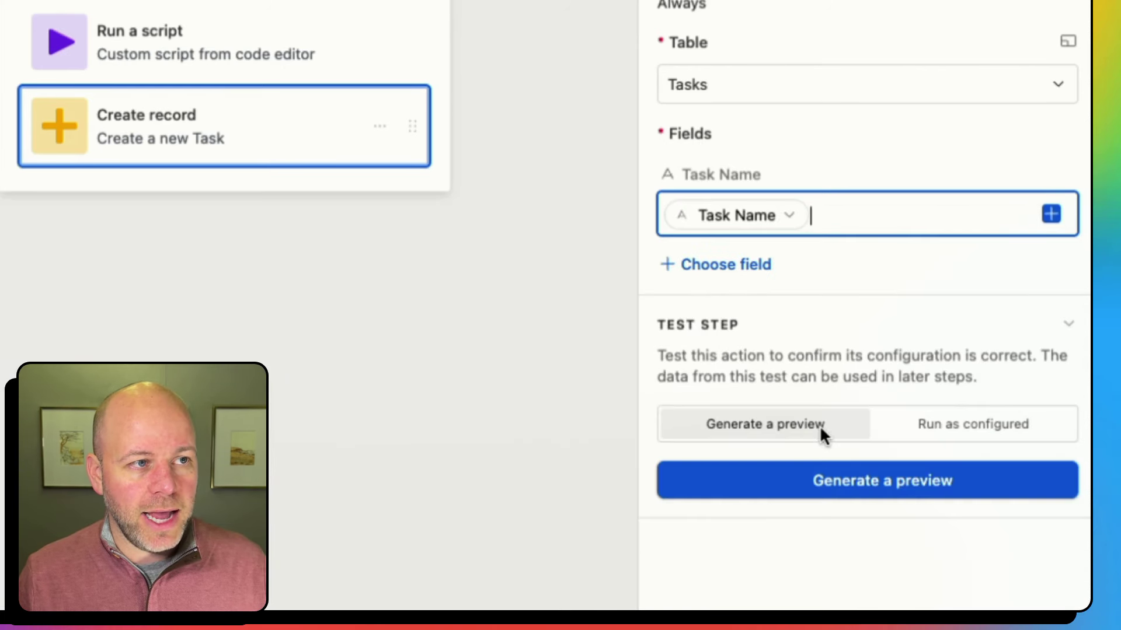
# - Add the Client field, linked via the button-triggering record's ID
pyautogui.click(725, 265)
pyautogui.click(735, 348)
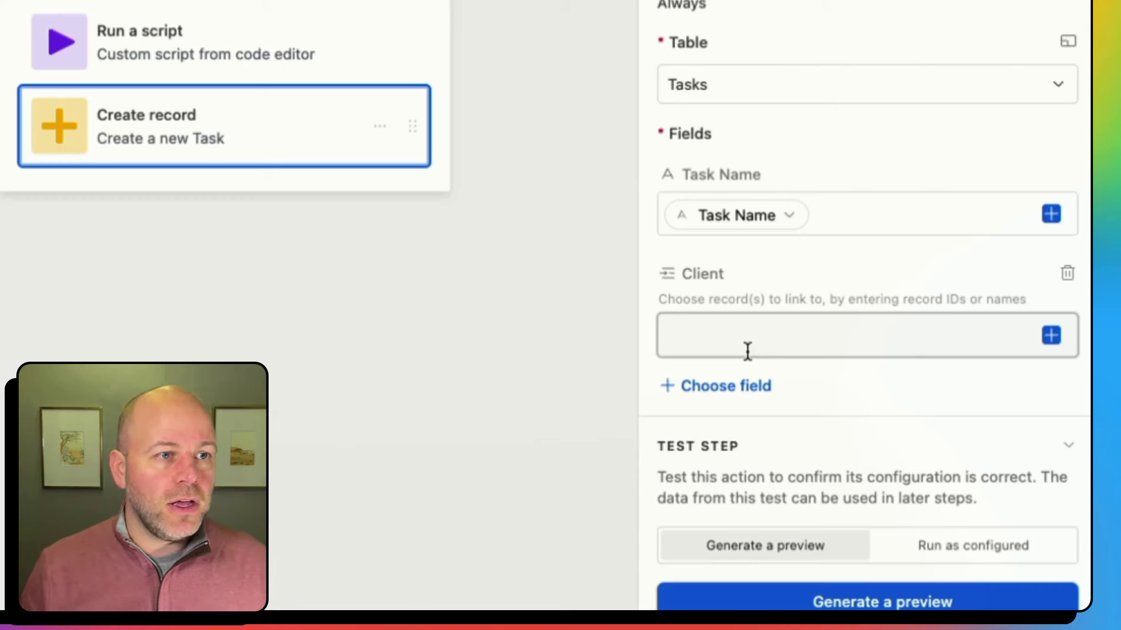
pyautogui.click(1051, 336)
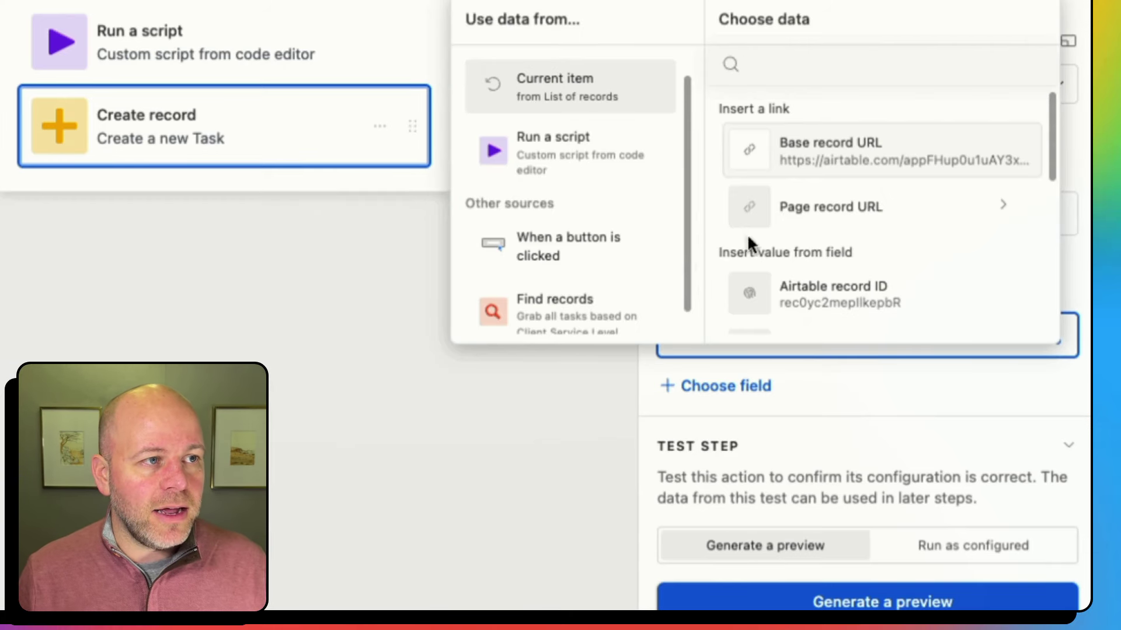
pyautogui.click(542, 255)
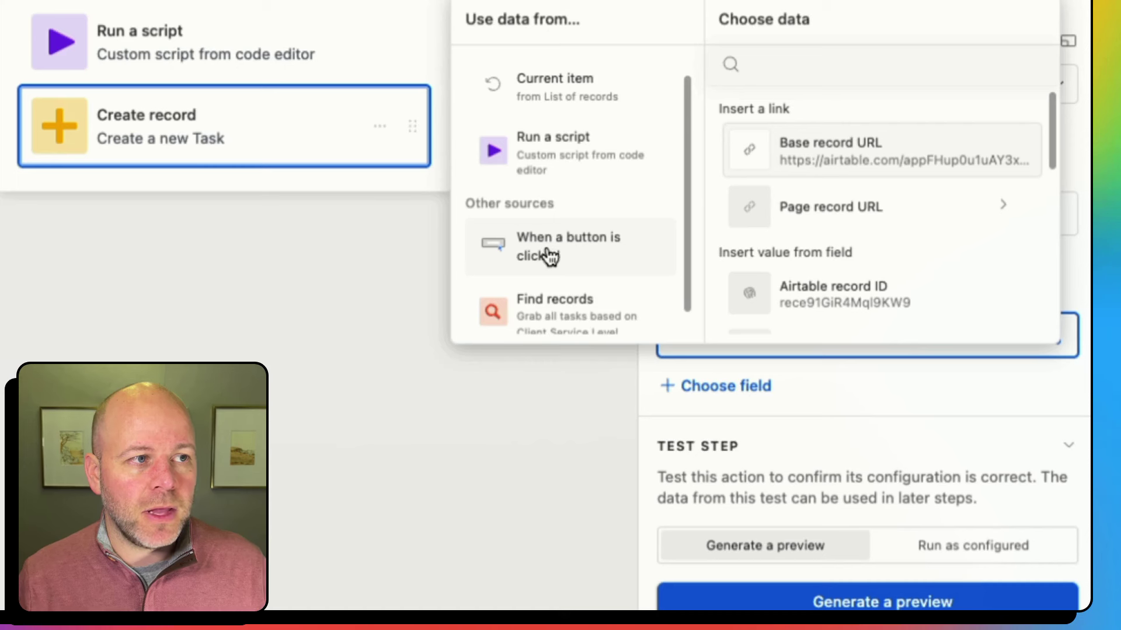
pyautogui.scroll(-1, 573, 254)
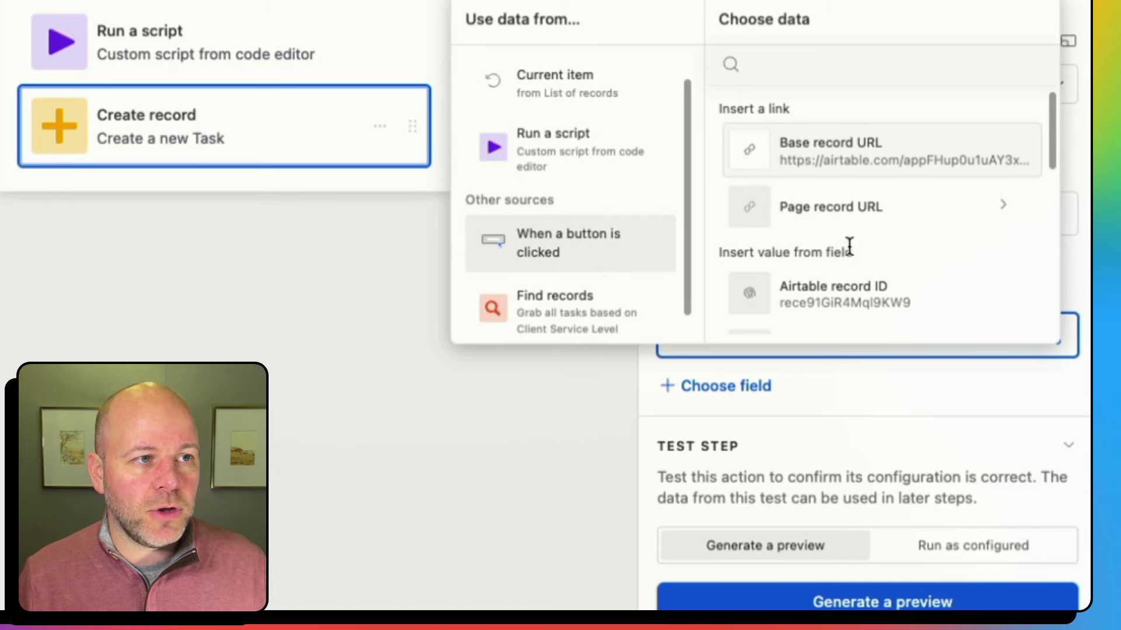
pyautogui.scroll(-2, 850, 252)
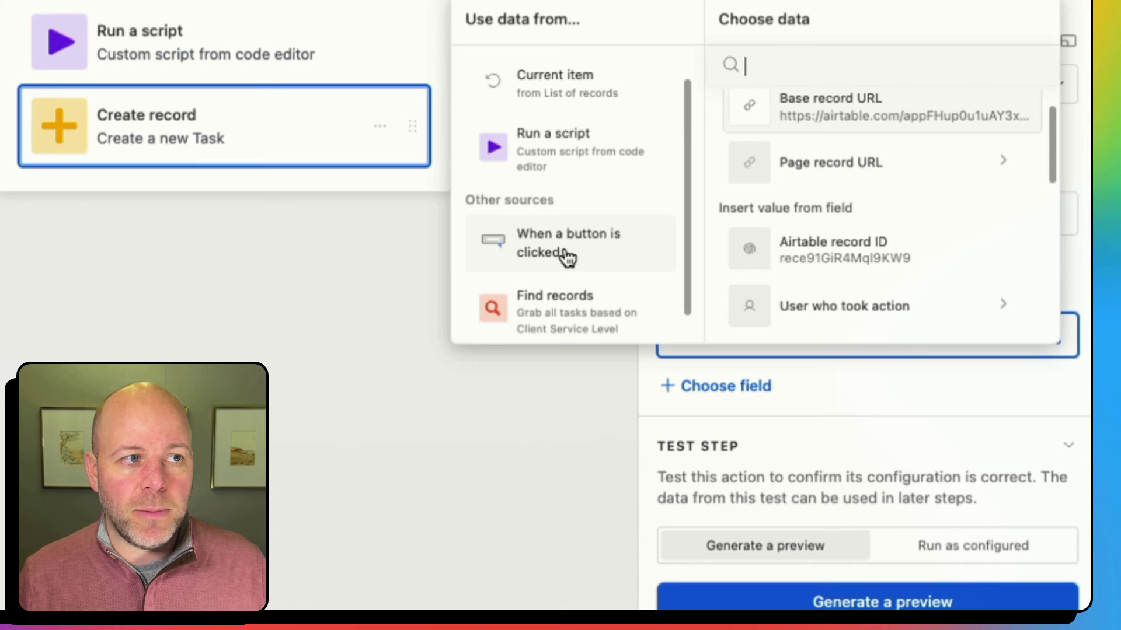
pyautogui.click(859, 242)
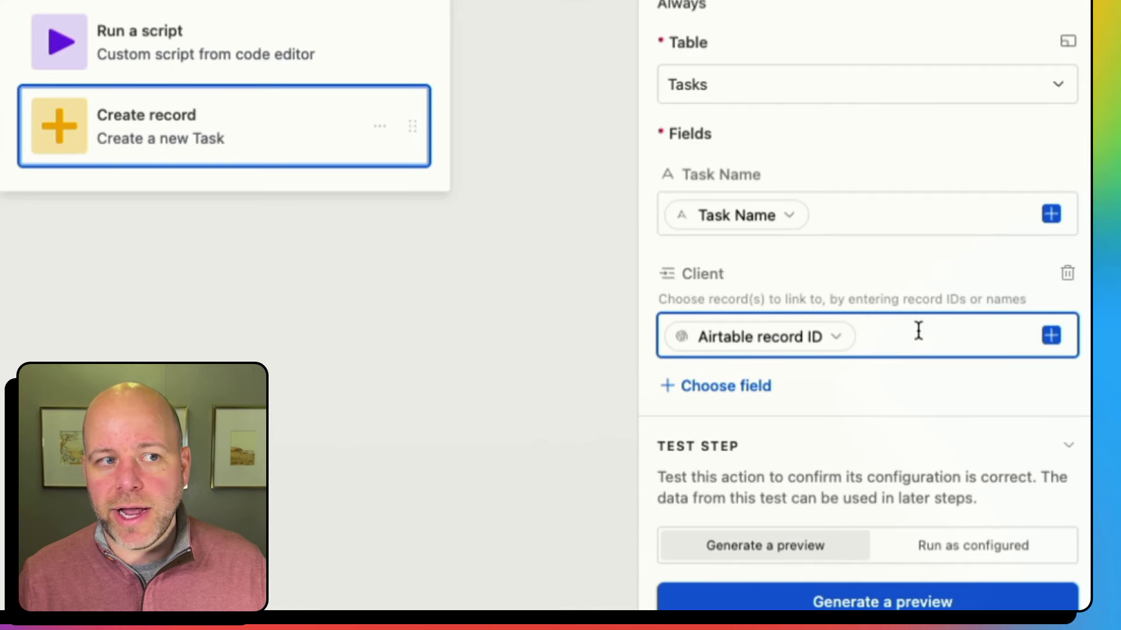
# - Add a Dynamic Due Date field filled from the Run a script step's due date output
pyautogui.scroll(-1, 741, 392)
pyautogui.click(742, 387)
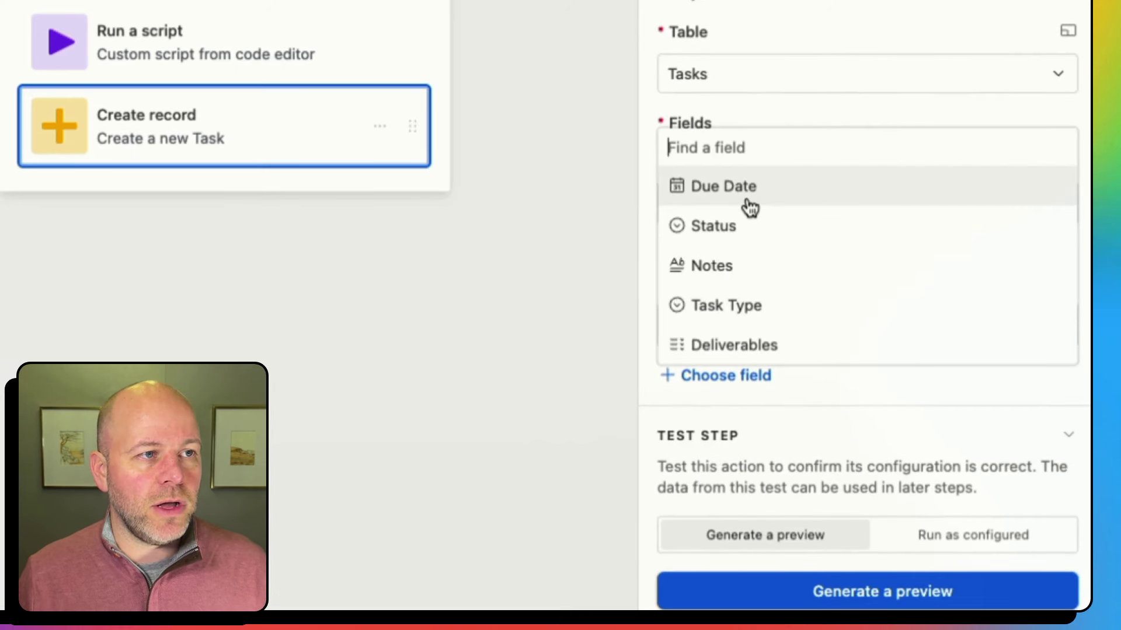
pyautogui.click(749, 206)
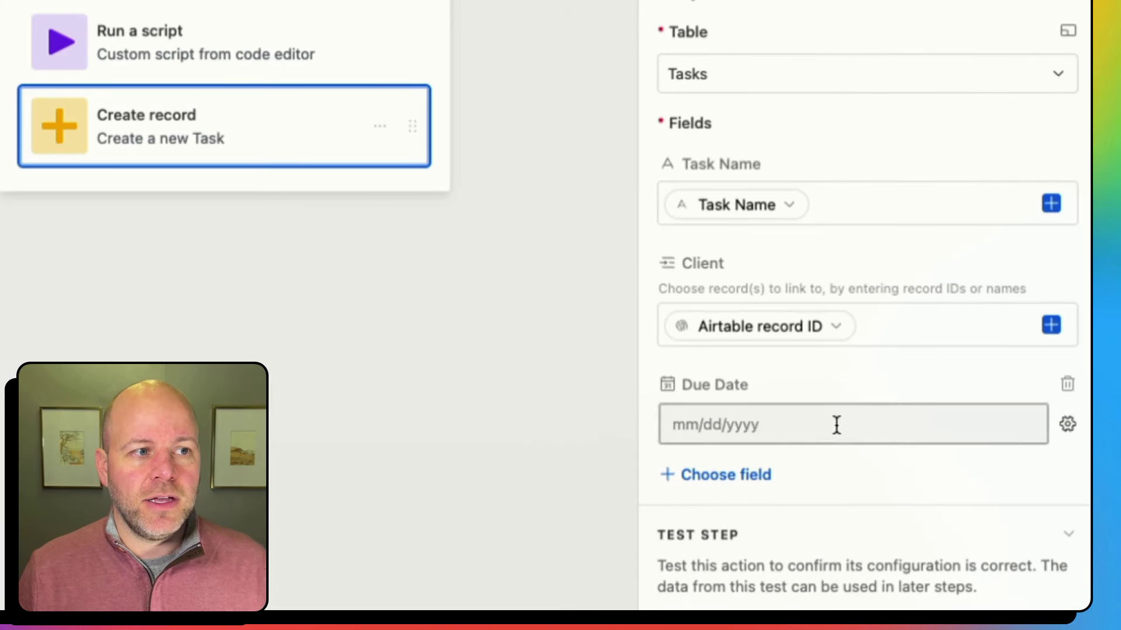
pyautogui.click(1067, 426)
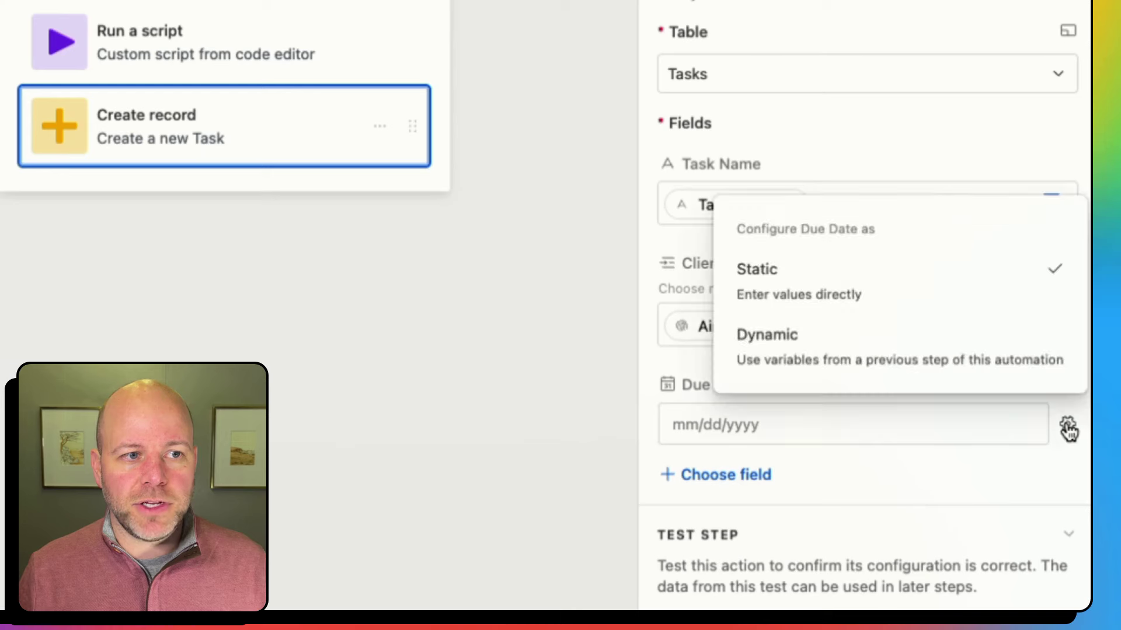
pyautogui.click(832, 359)
pyautogui.click(1030, 428)
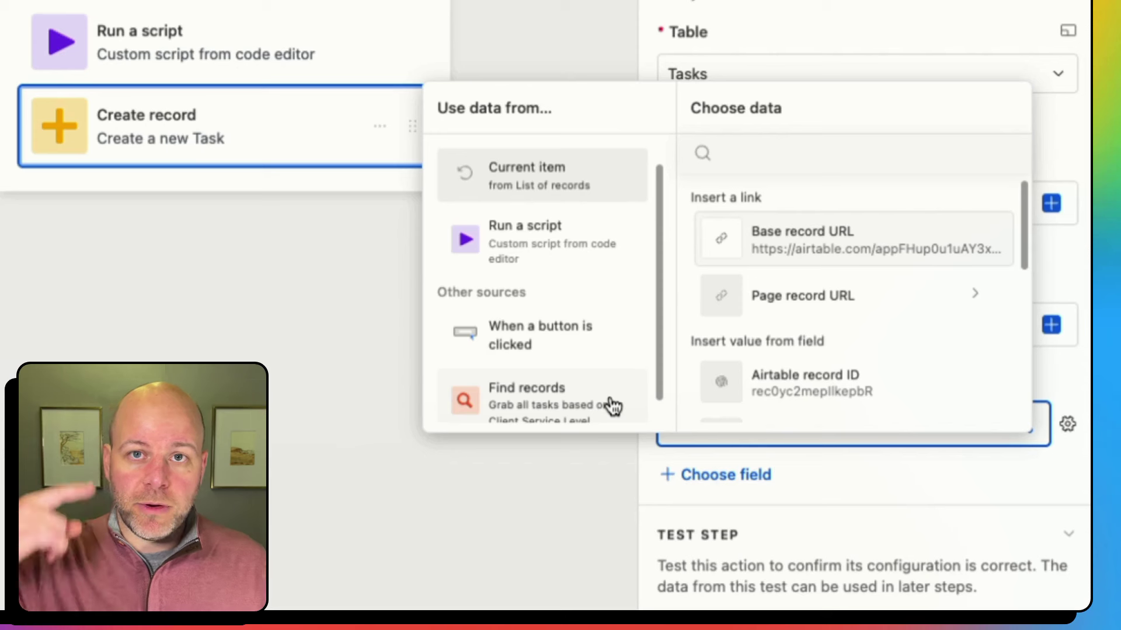
pyautogui.click(541, 249)
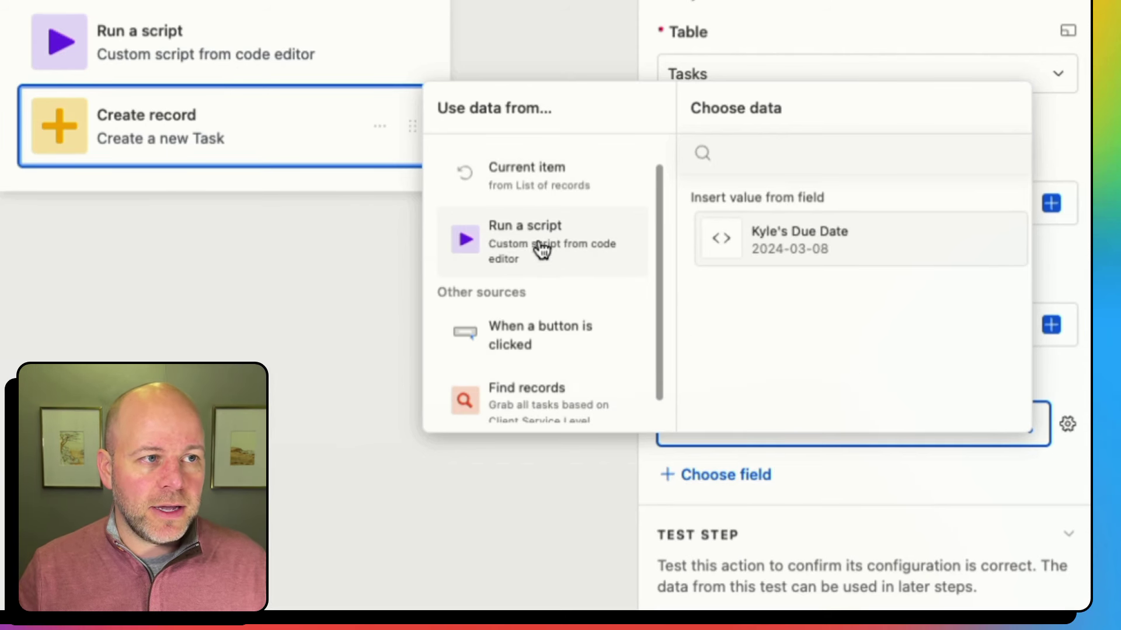
pyautogui.click(888, 251)
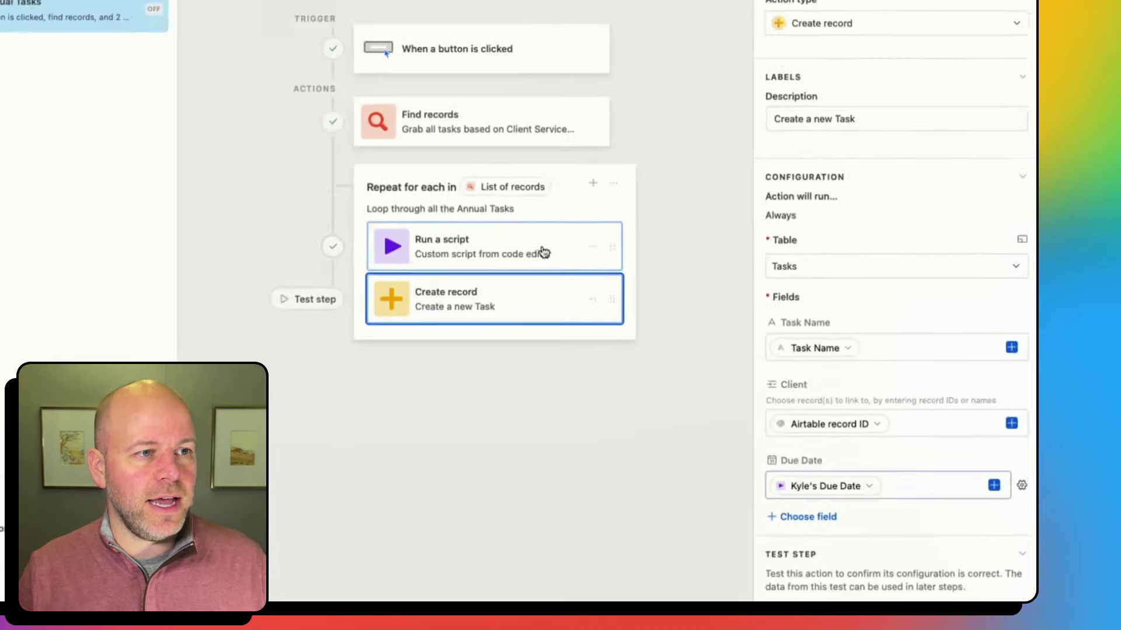
pyautogui.click(321, 61)
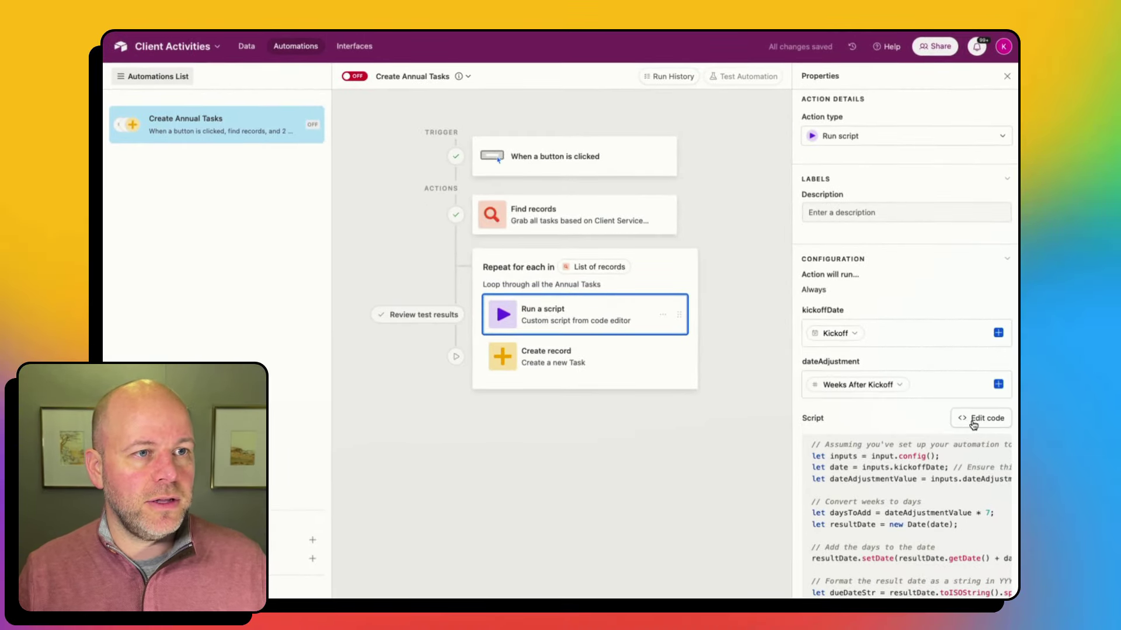
# - Rerun the script test so it outputs Due Date 2024-03-08, then view the Create record step's invalid Due Date mapping
pyautogui.click(981, 418)
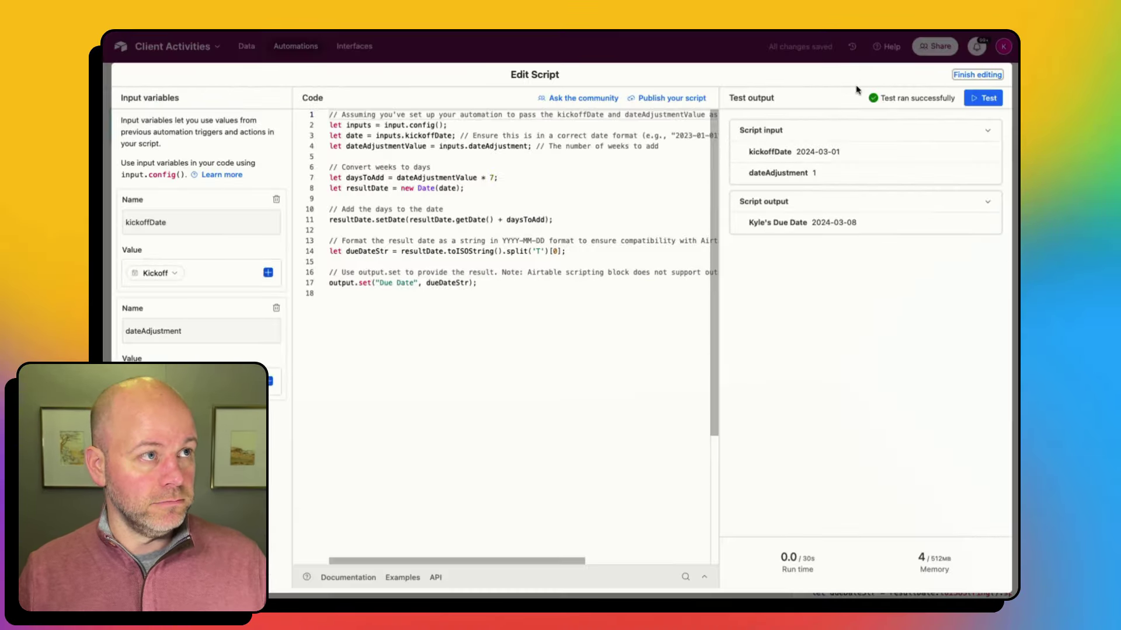
pyautogui.click(991, 98)
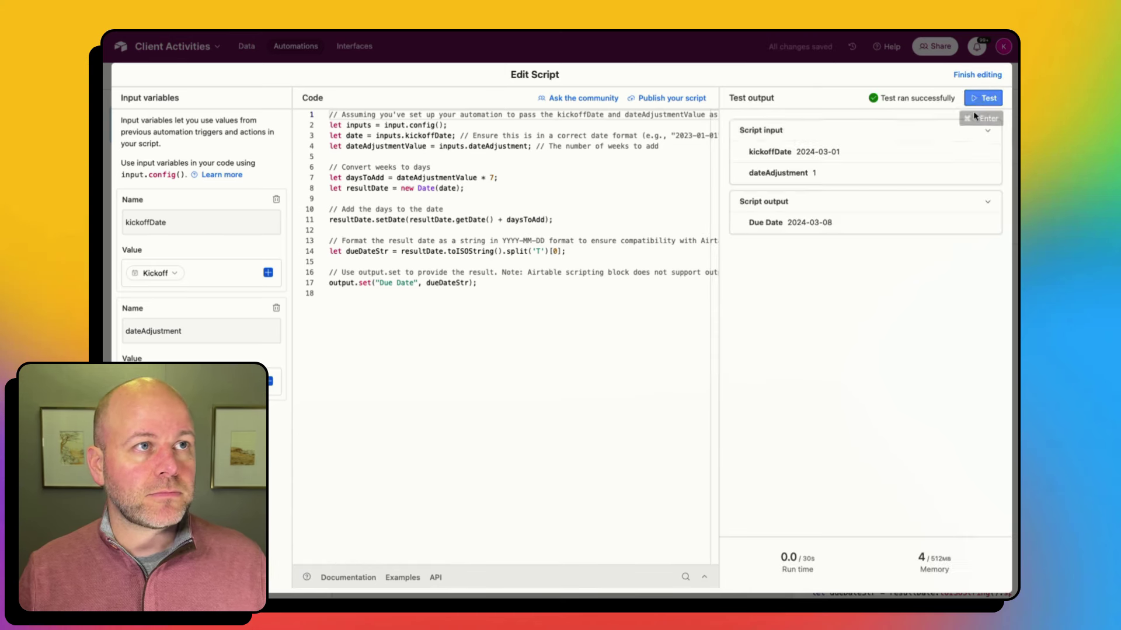
pyautogui.click(970, 74)
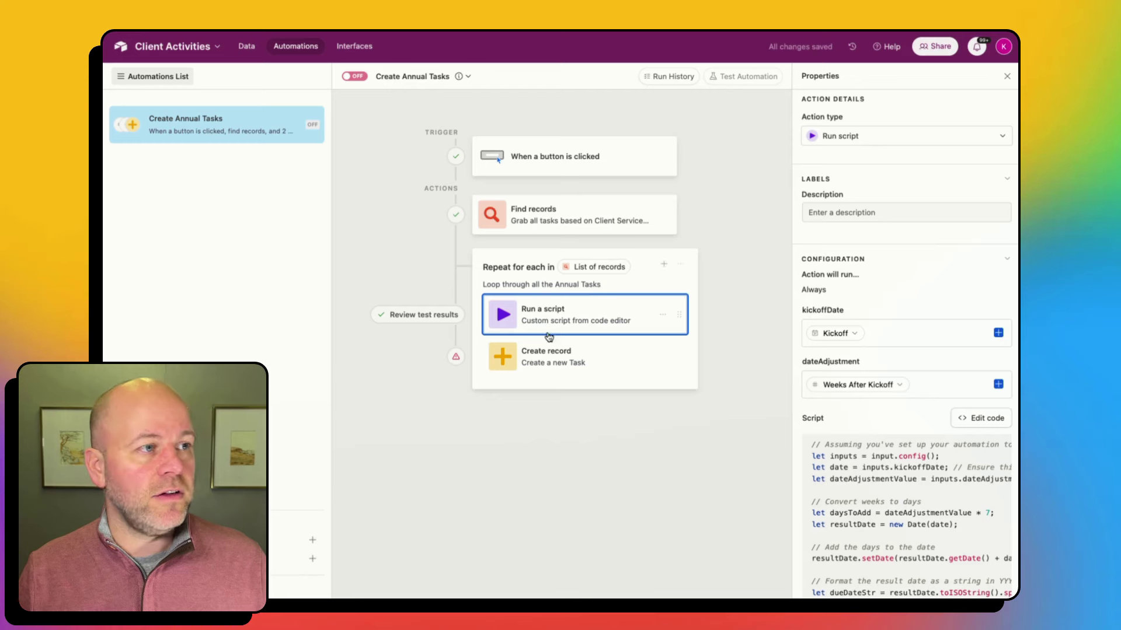
pyautogui.click(545, 370)
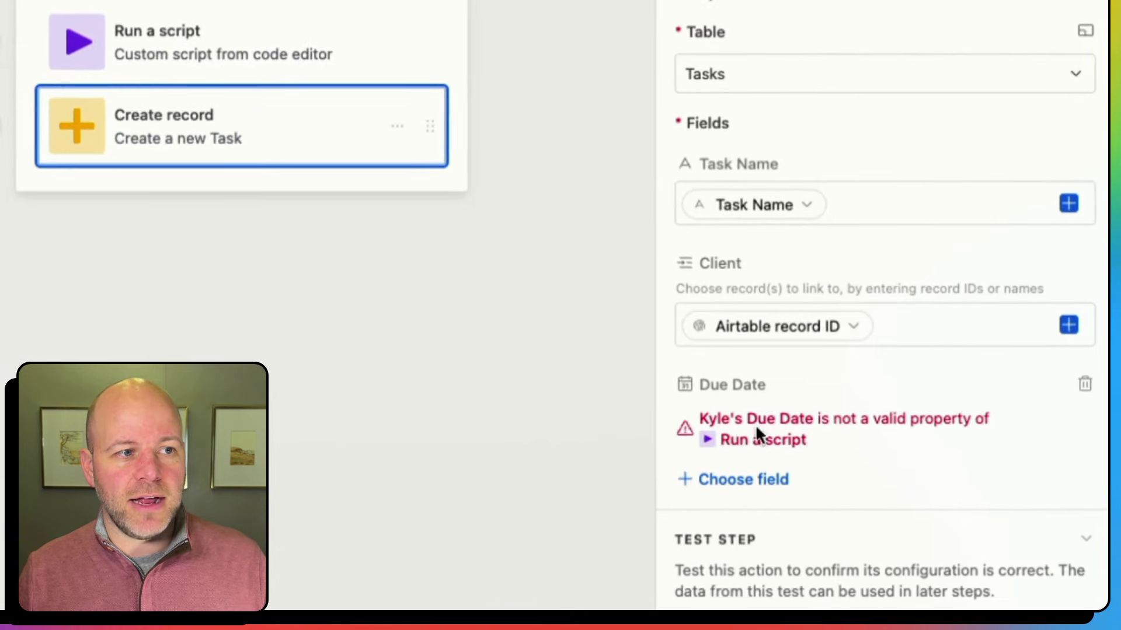
# - Re-add the task's Due Date as a dynamic value from the script's Due Date output
pyautogui.click(1084, 394)
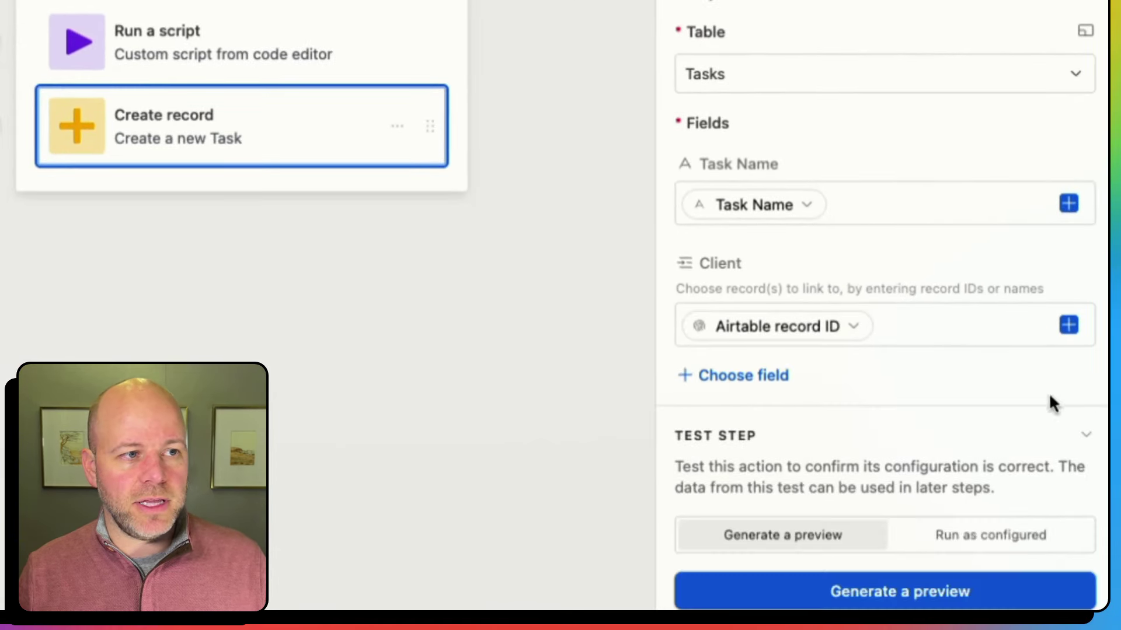
pyautogui.click(745, 376)
pyautogui.click(760, 192)
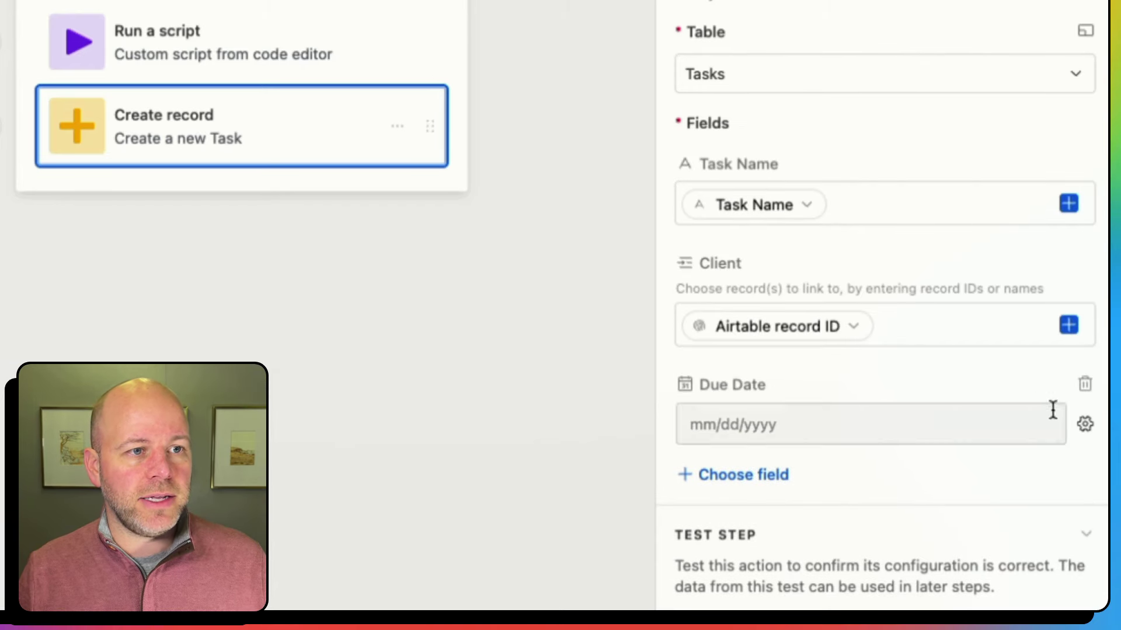
pyautogui.click(1085, 424)
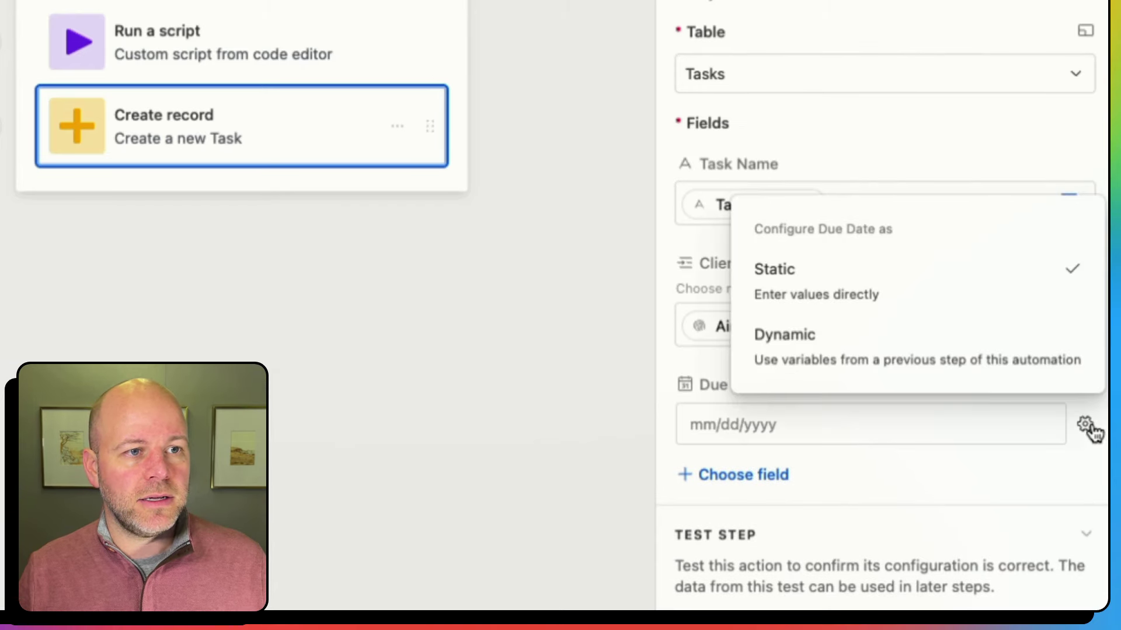
pyautogui.click(975, 359)
pyautogui.click(1045, 425)
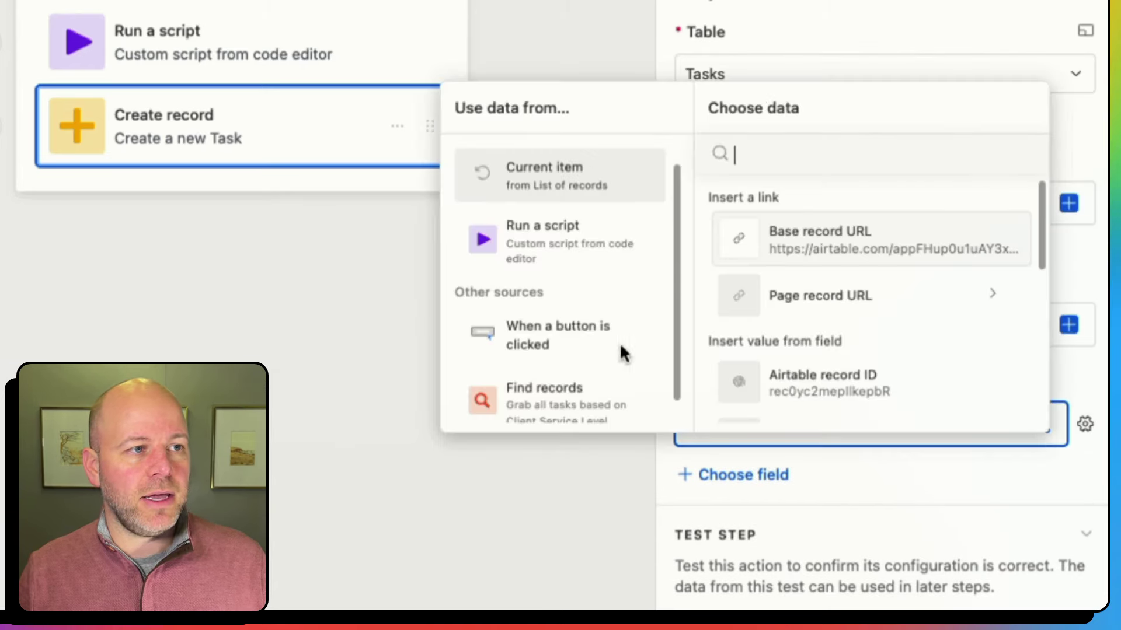
pyautogui.click(550, 234)
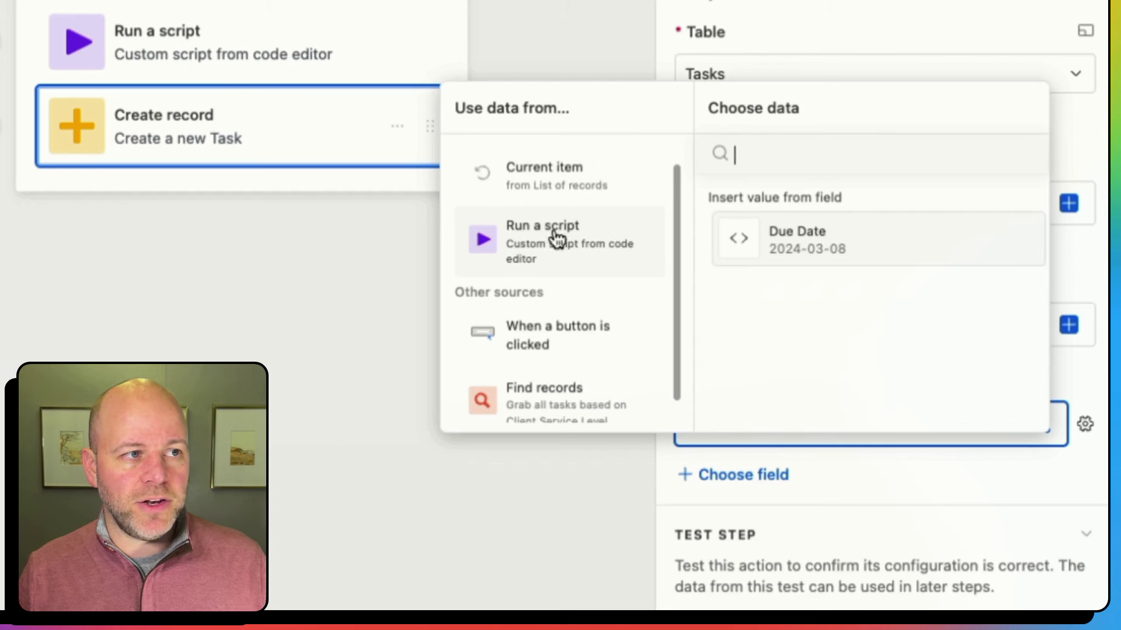
pyautogui.click(790, 245)
# - Add Status, filled dynamically with the current item's Status name
pyautogui.click(756, 475)
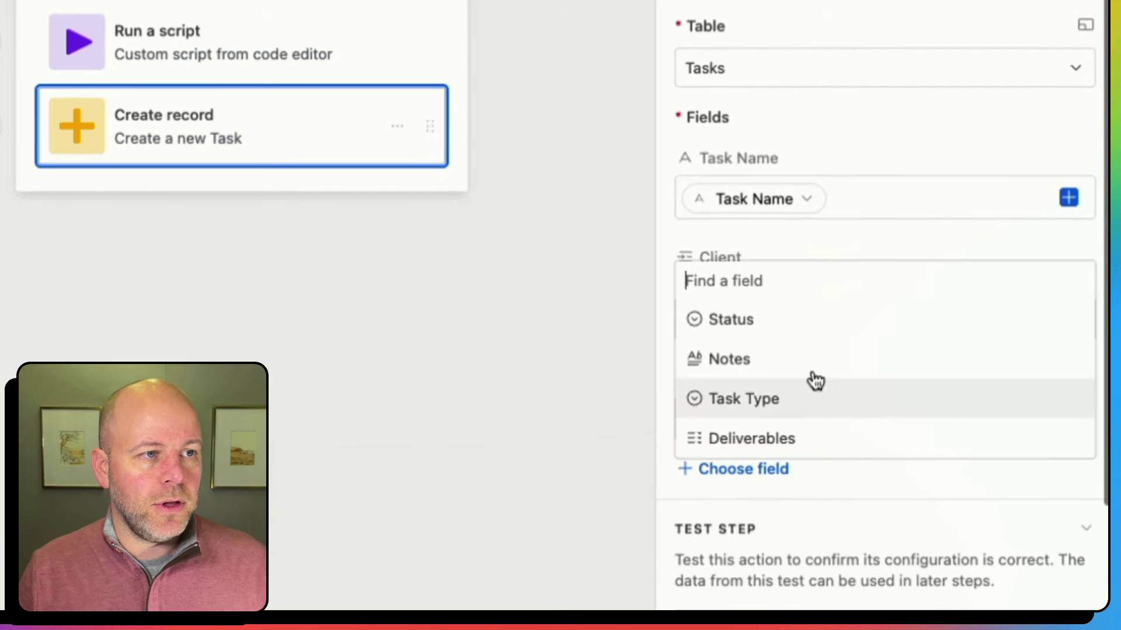
pyautogui.click(801, 321)
pyautogui.click(1084, 520)
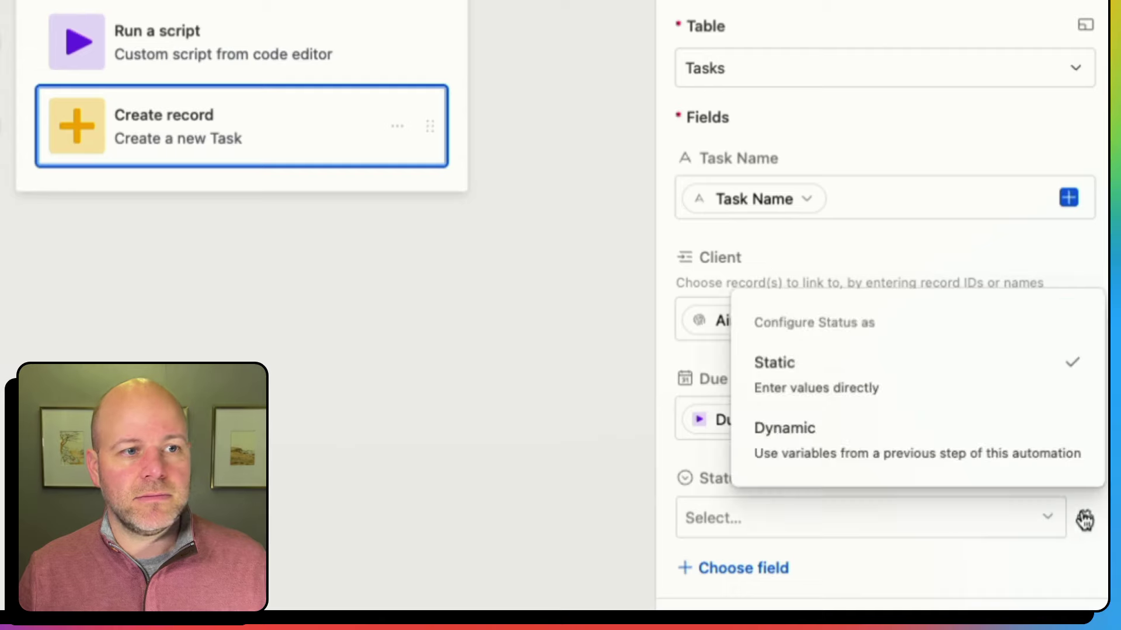
pyautogui.click(920, 464)
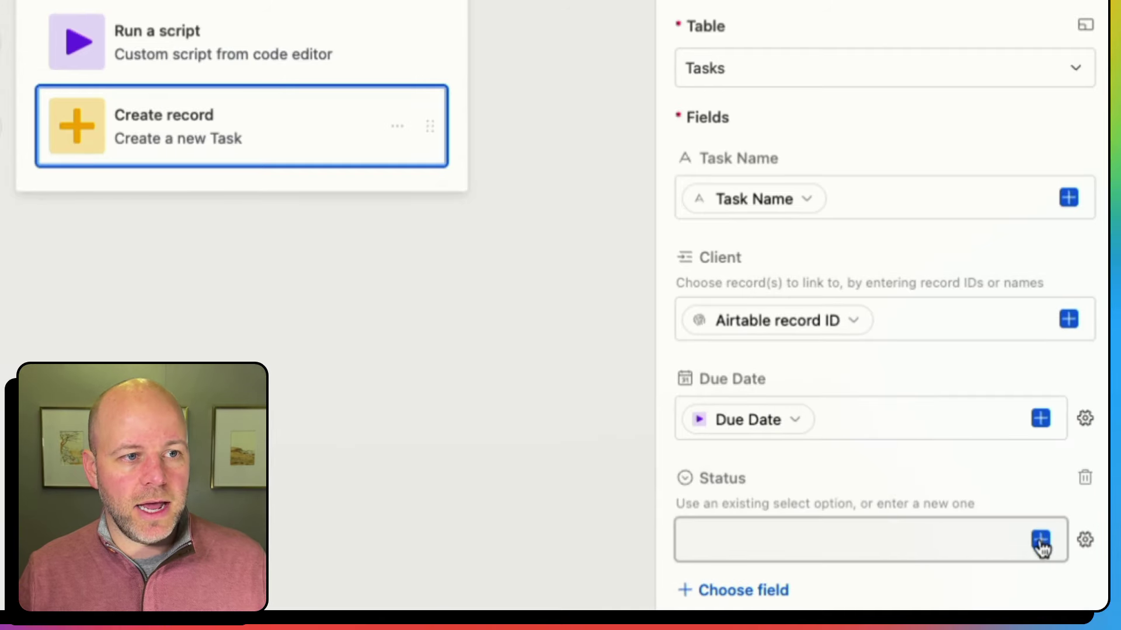
pyautogui.click(1040, 539)
pyautogui.scroll(-3, 887, 457)
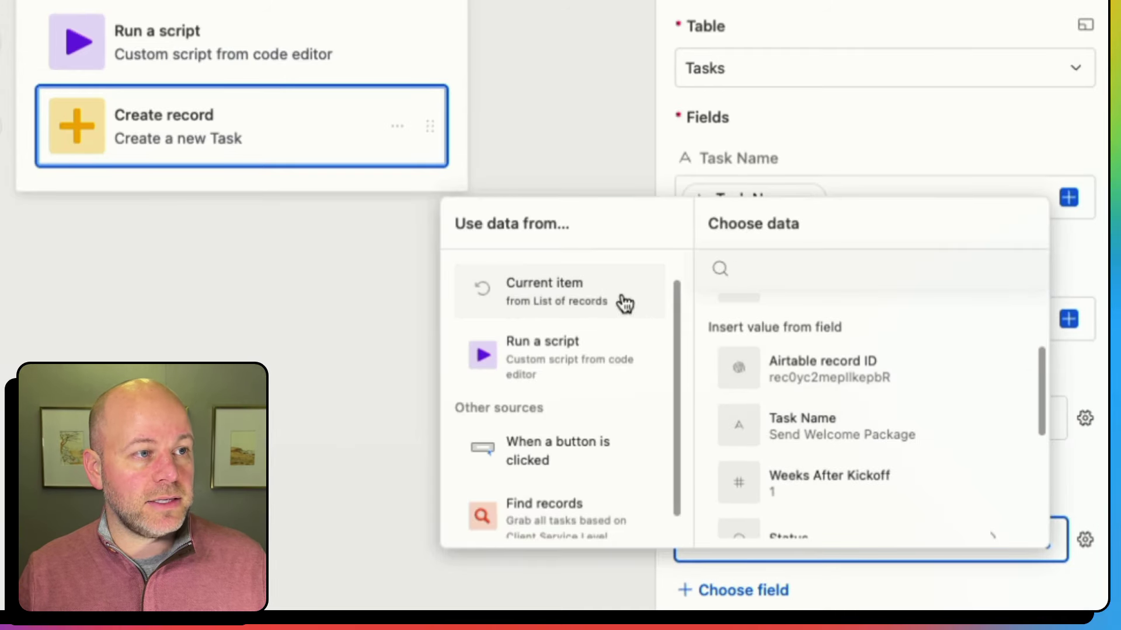
pyautogui.scroll(-2, 853, 420)
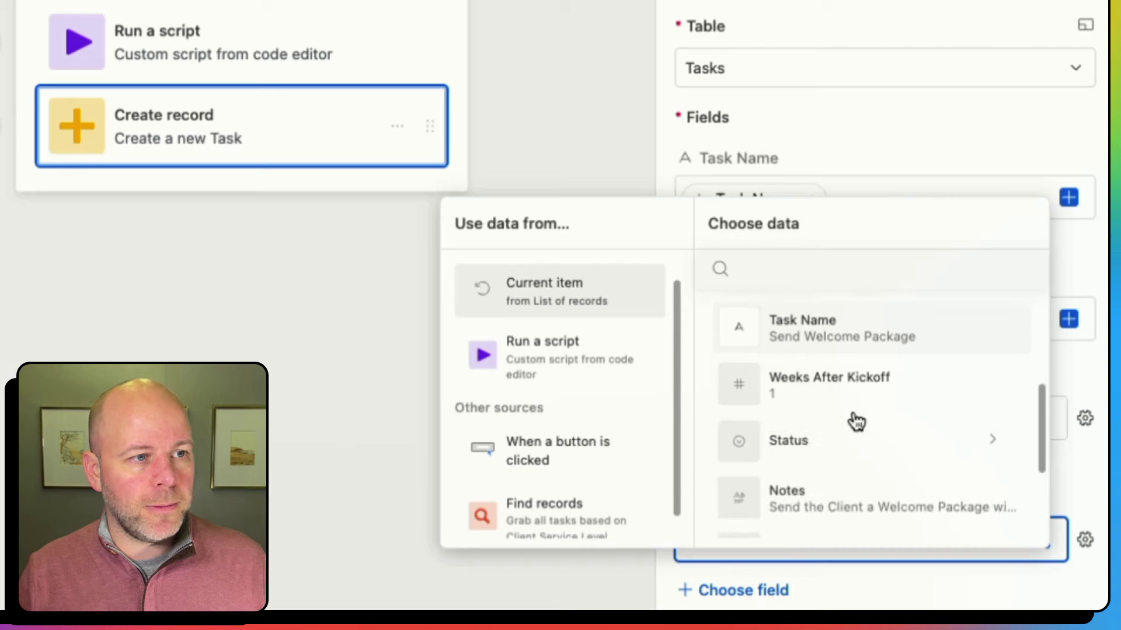
pyautogui.click(846, 445)
pyautogui.click(857, 429)
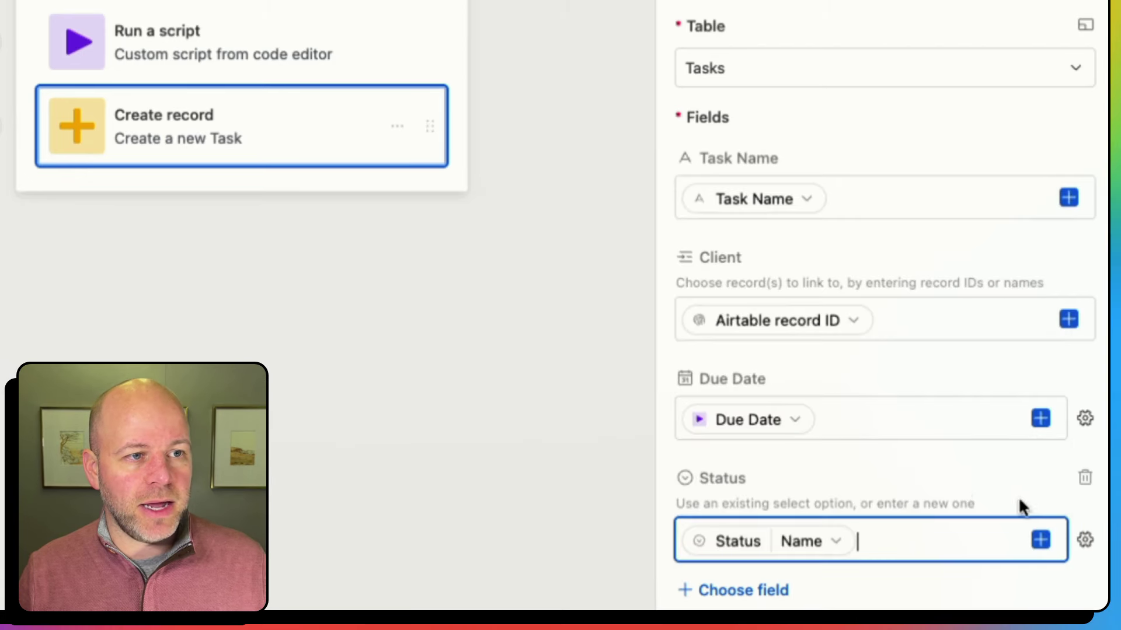
# - Add Notes, filled with the current item's Notes value
pyautogui.scroll(-4, 981, 485)
pyautogui.click(755, 347)
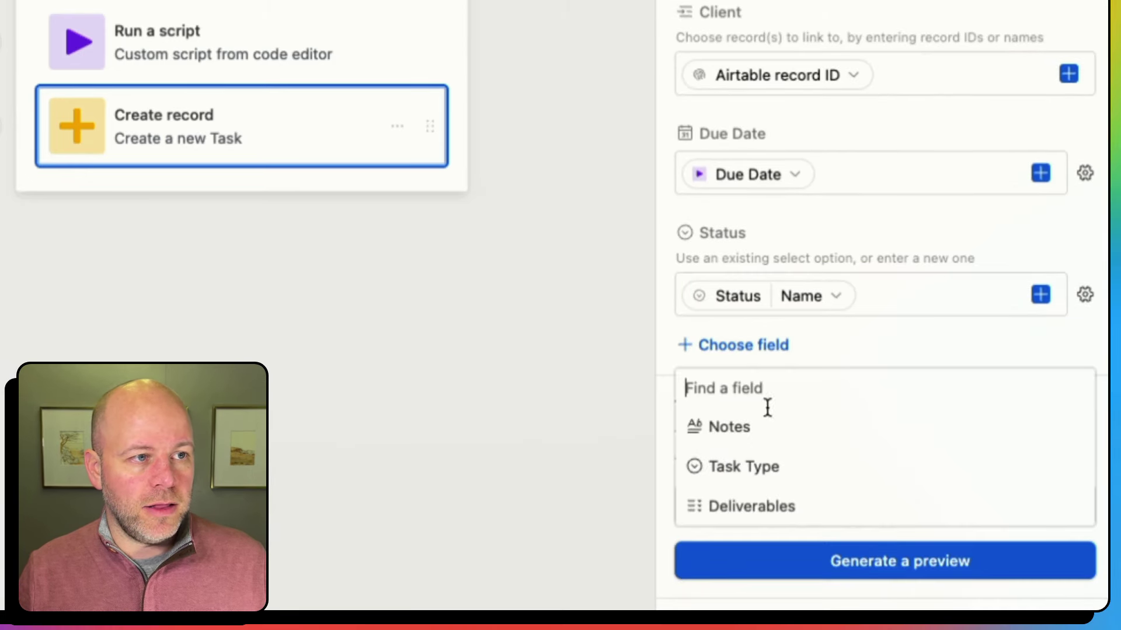
pyautogui.click(769, 432)
pyautogui.click(1069, 395)
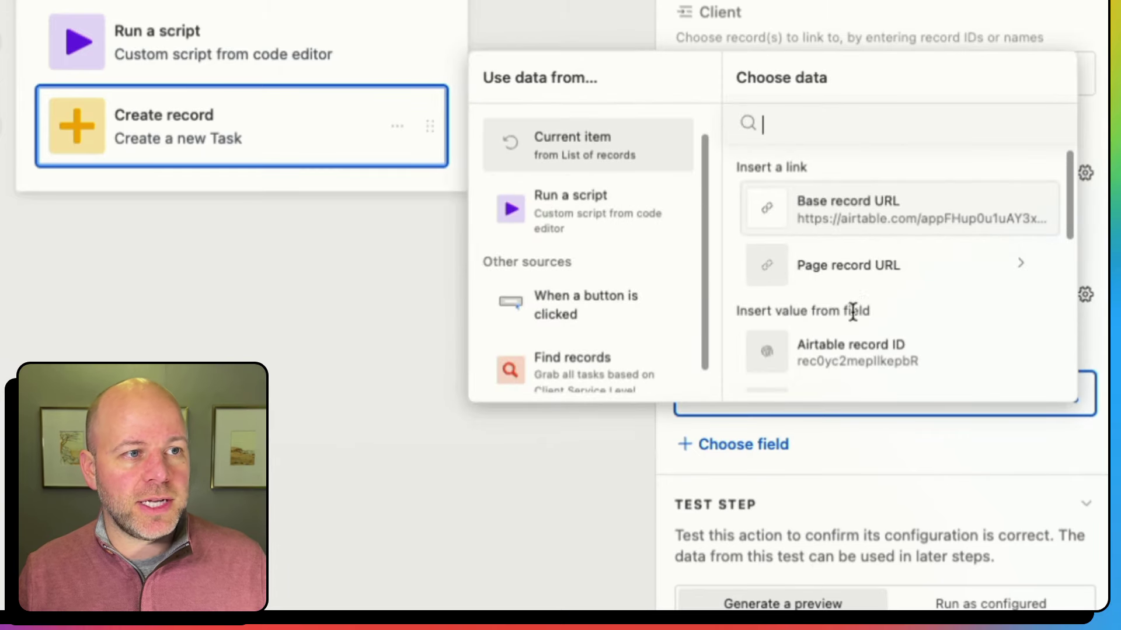
pyautogui.scroll(-5, 853, 313)
pyautogui.scroll(-2, 853, 322)
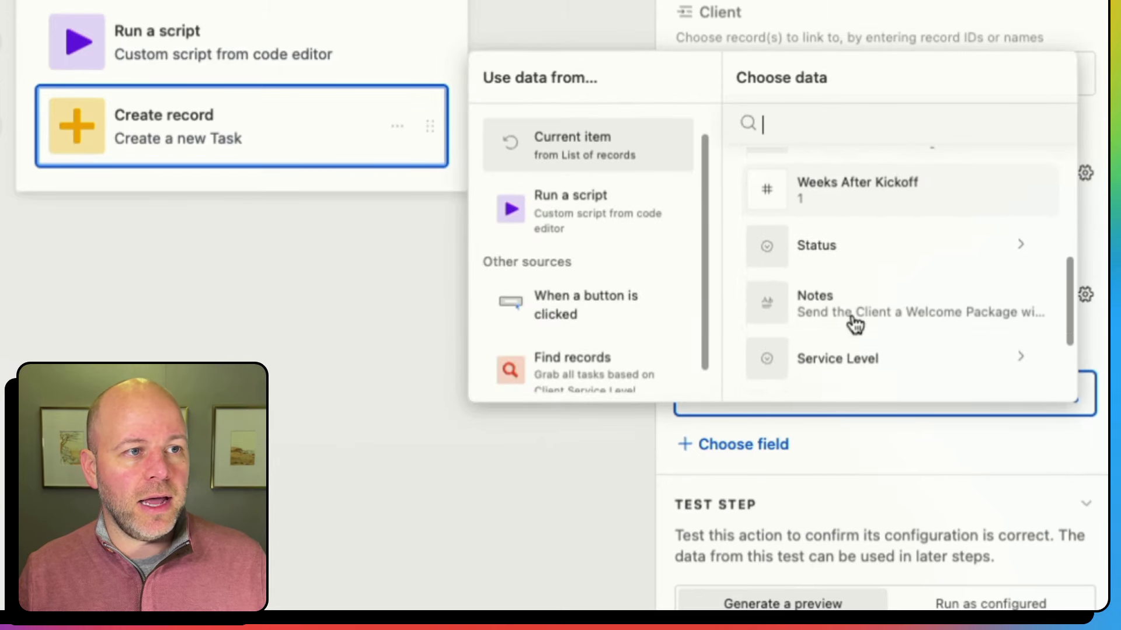
pyautogui.click(883, 301)
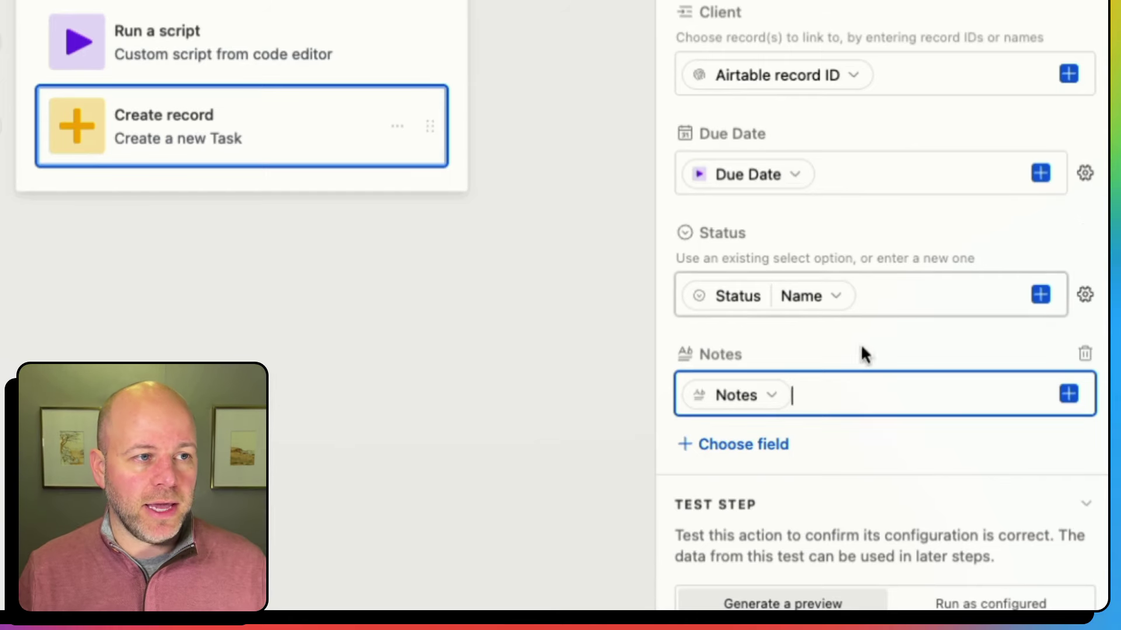
# - Add Task Type, filled dynamically with the current item's Task Type name
pyautogui.click(757, 450)
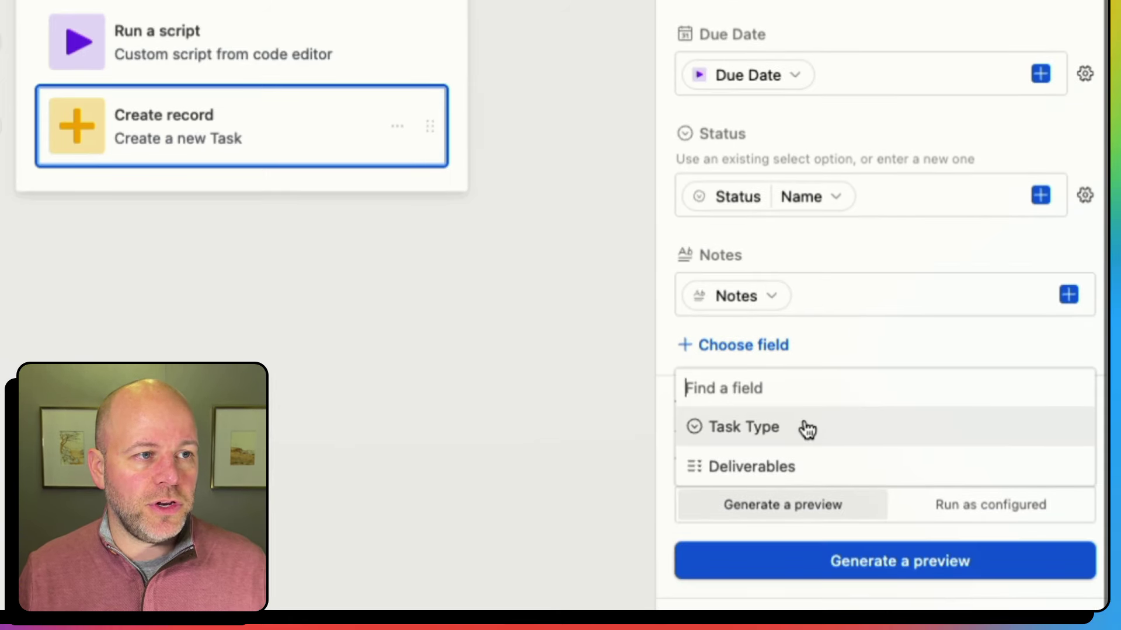
pyautogui.click(755, 431)
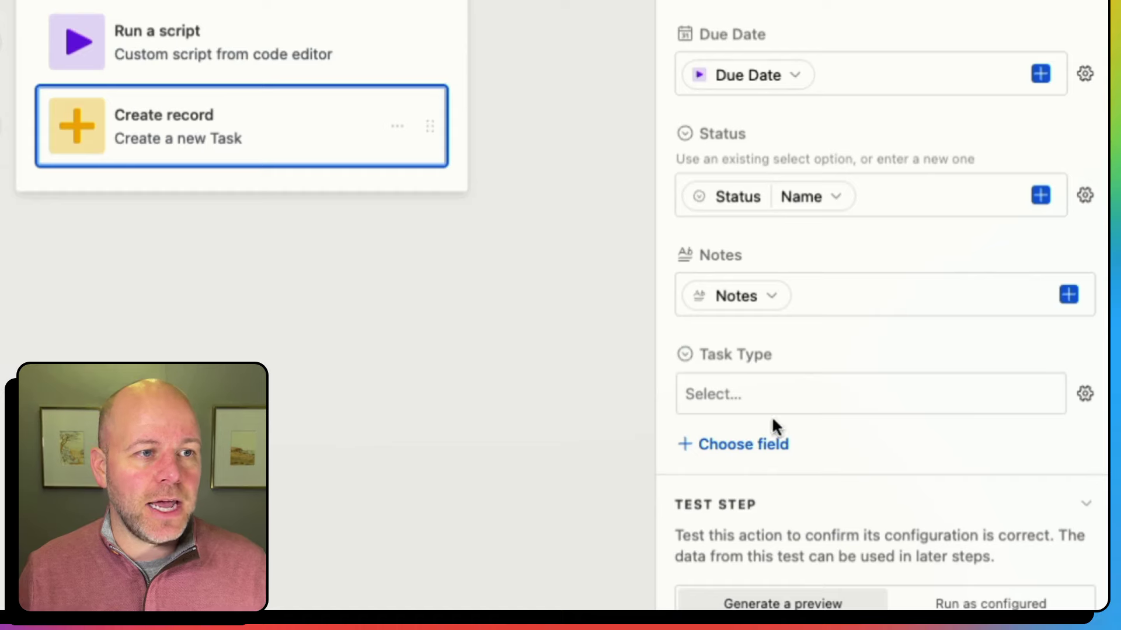
pyautogui.click(1084, 395)
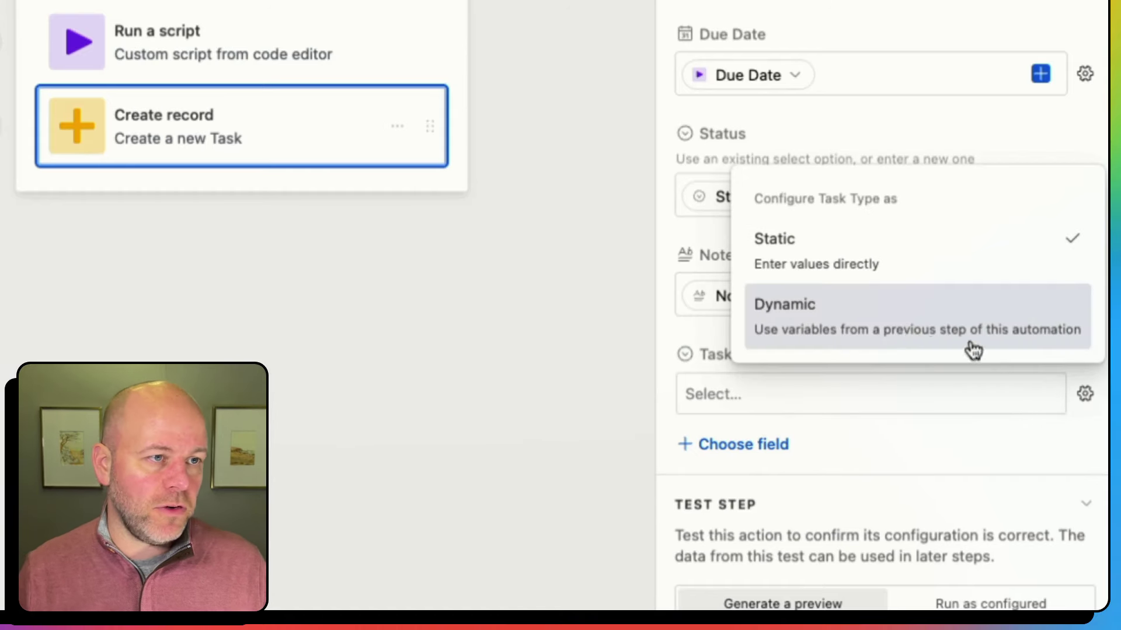
pyautogui.click(875, 333)
pyautogui.click(1039, 416)
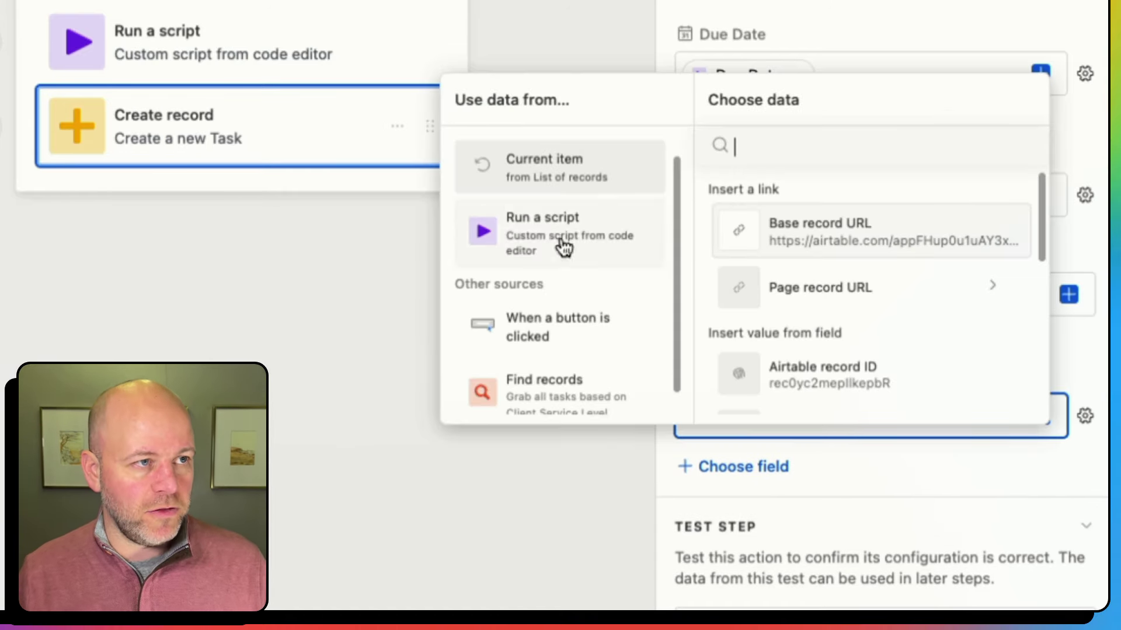
pyautogui.scroll(-5, 770, 313)
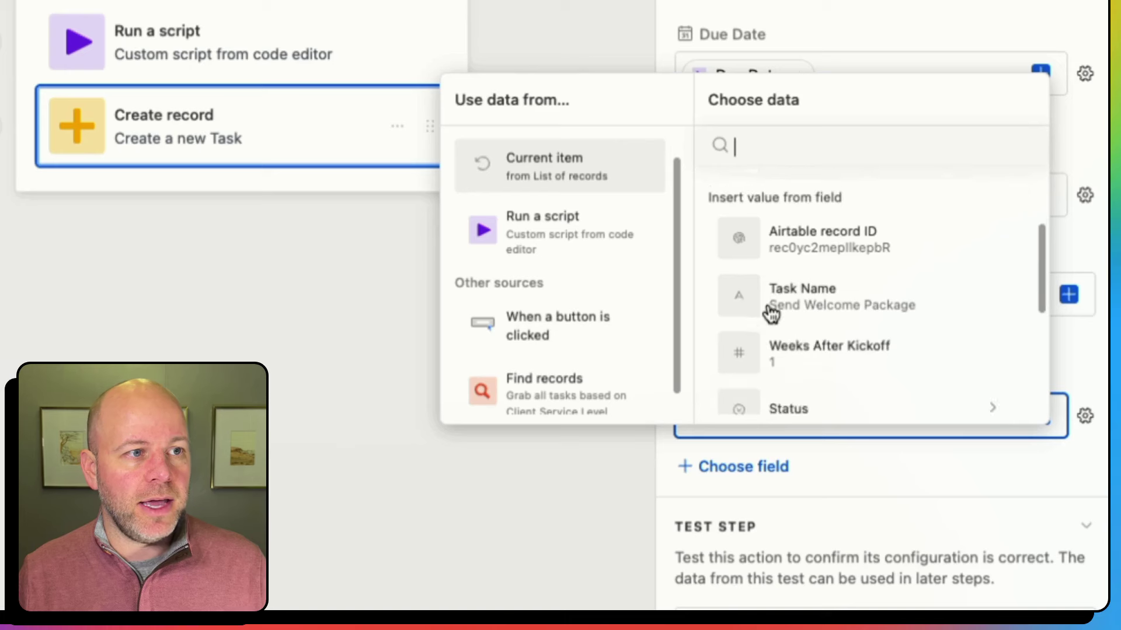
pyautogui.scroll(-2, 839, 345)
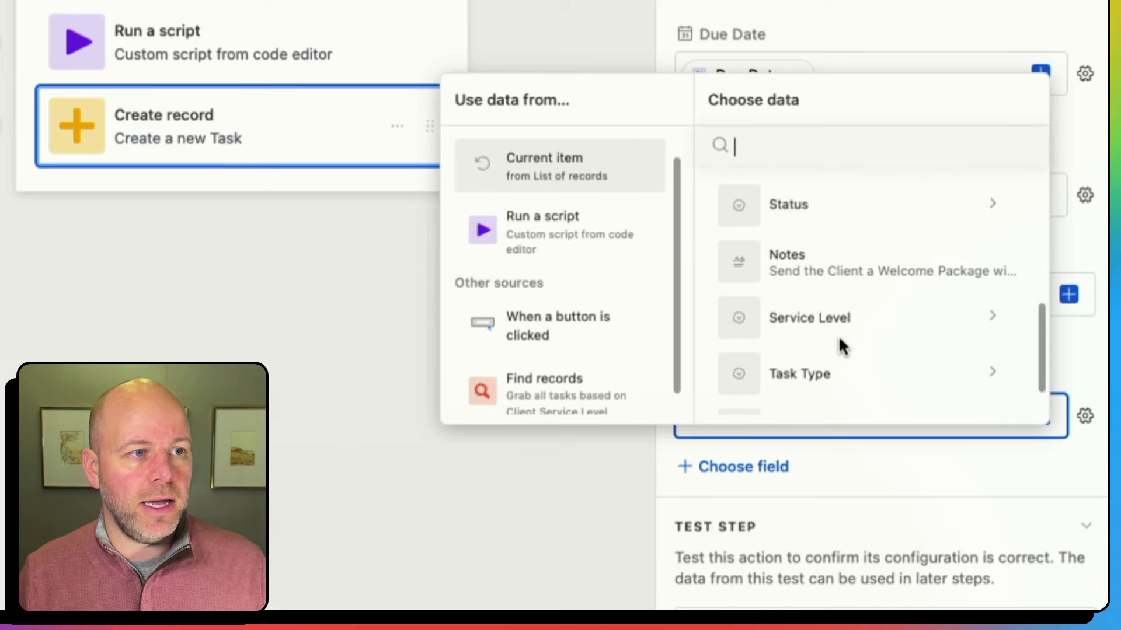
pyautogui.click(848, 376)
pyautogui.click(861, 299)
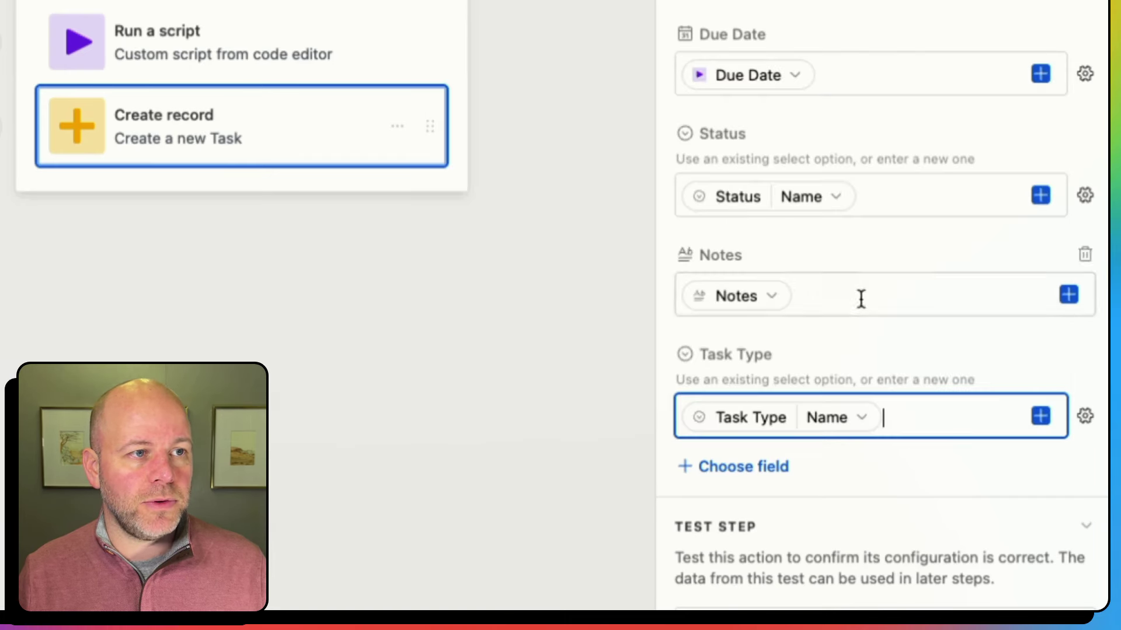
pyautogui.click(770, 468)
# - Add Deliverables, filled dynamically with the current item's Deliverables names (List of 'name')
pyautogui.click(789, 467)
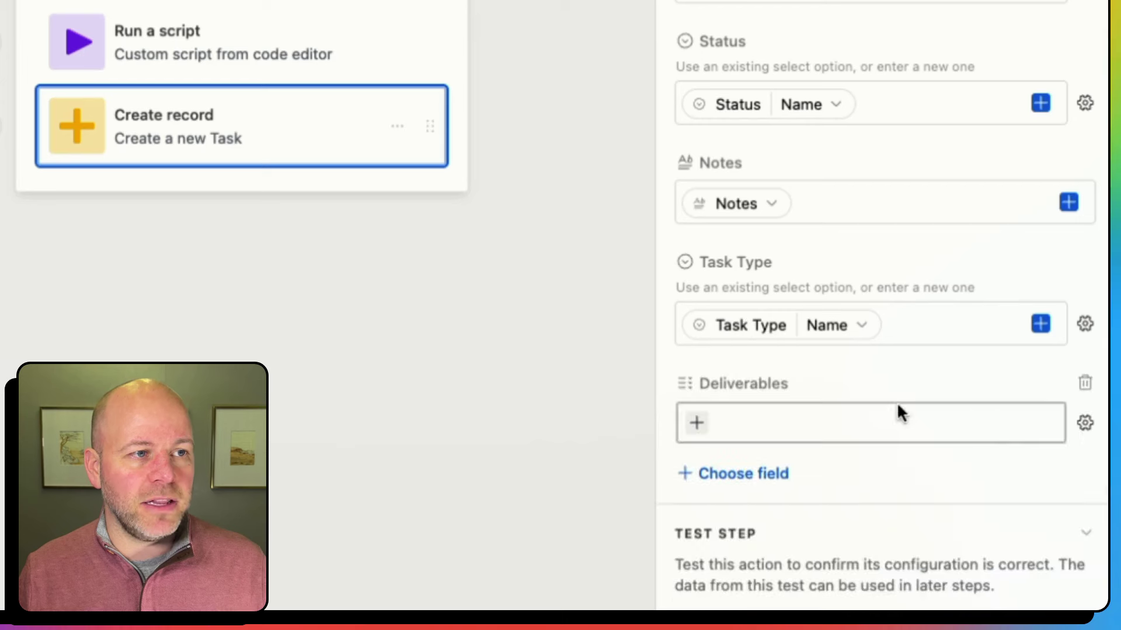
pyautogui.click(1085, 422)
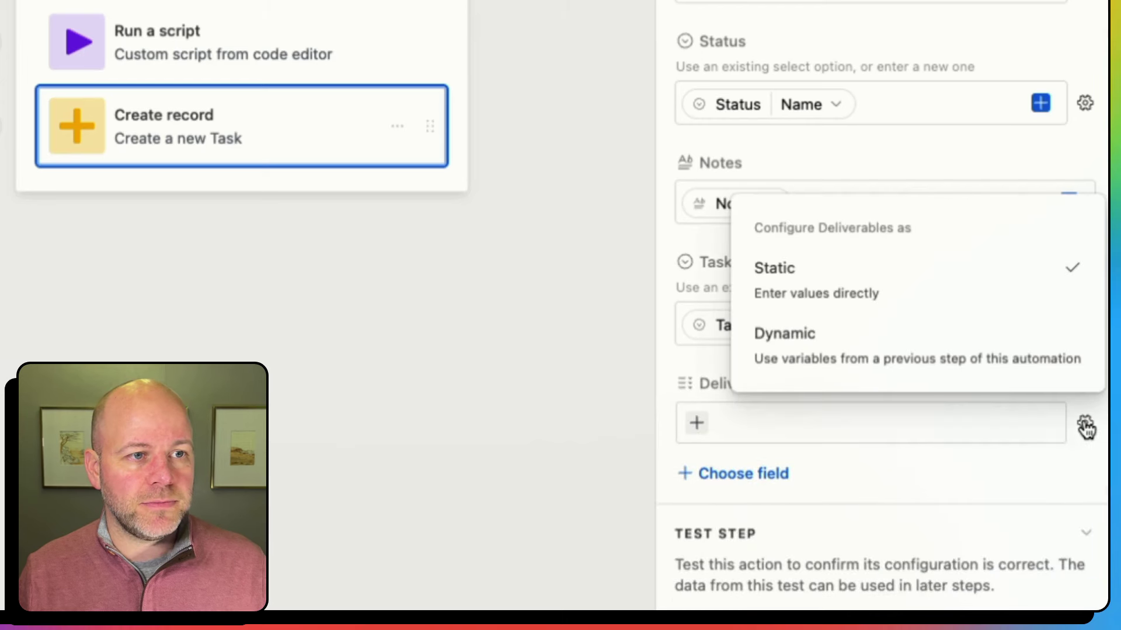
pyautogui.click(904, 374)
pyautogui.click(1049, 486)
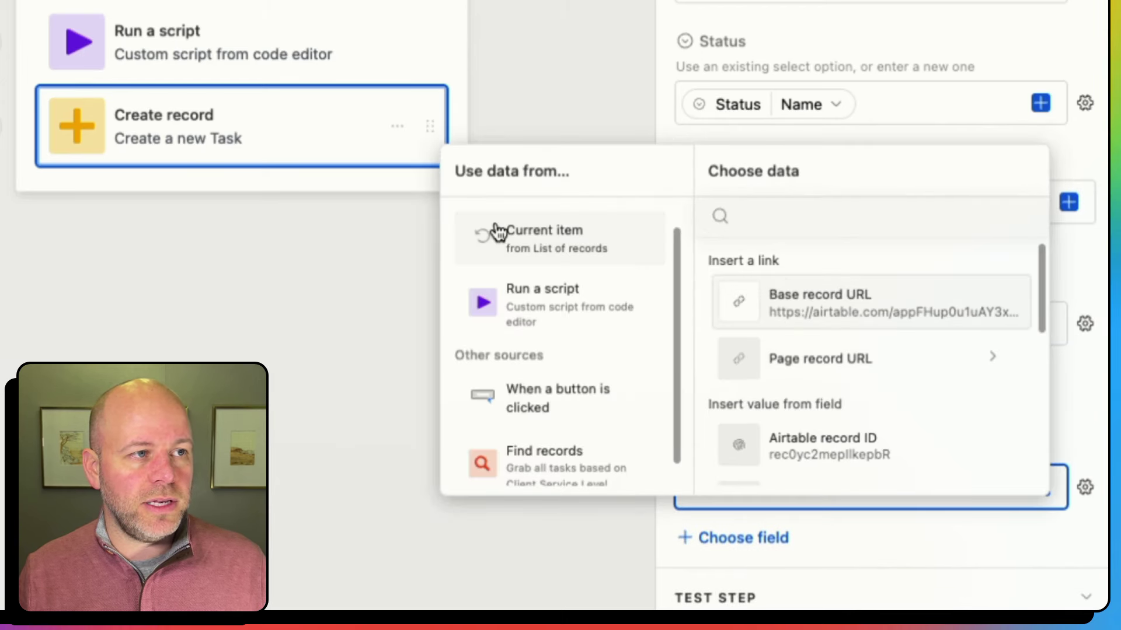
pyautogui.scroll(-10, 874, 385)
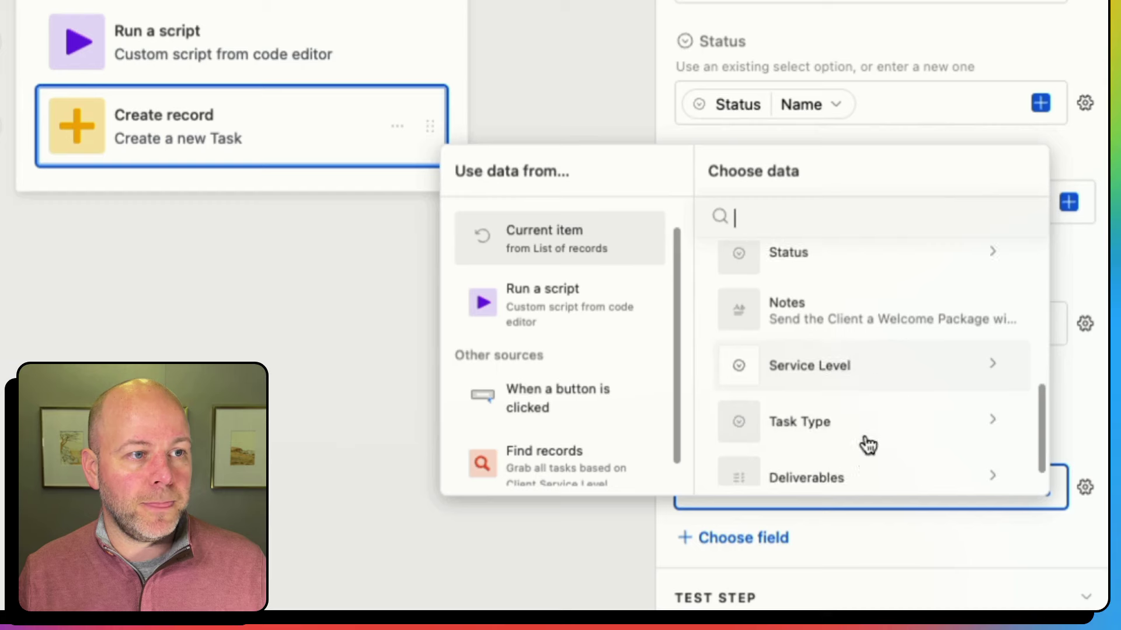
pyautogui.click(841, 461)
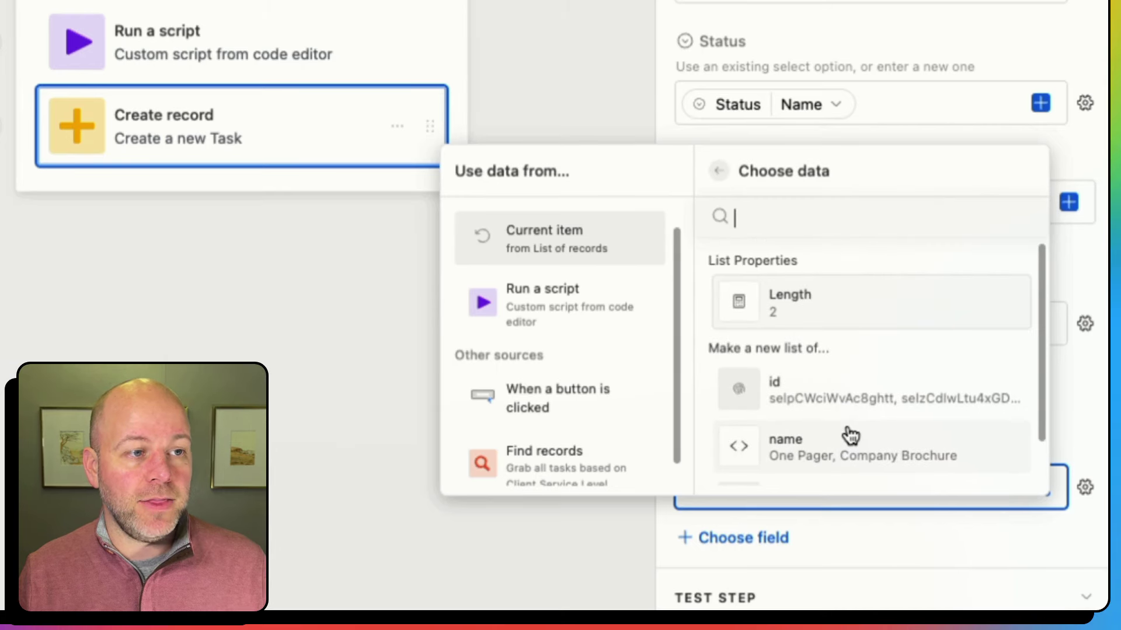
pyautogui.scroll(-2, 847, 449)
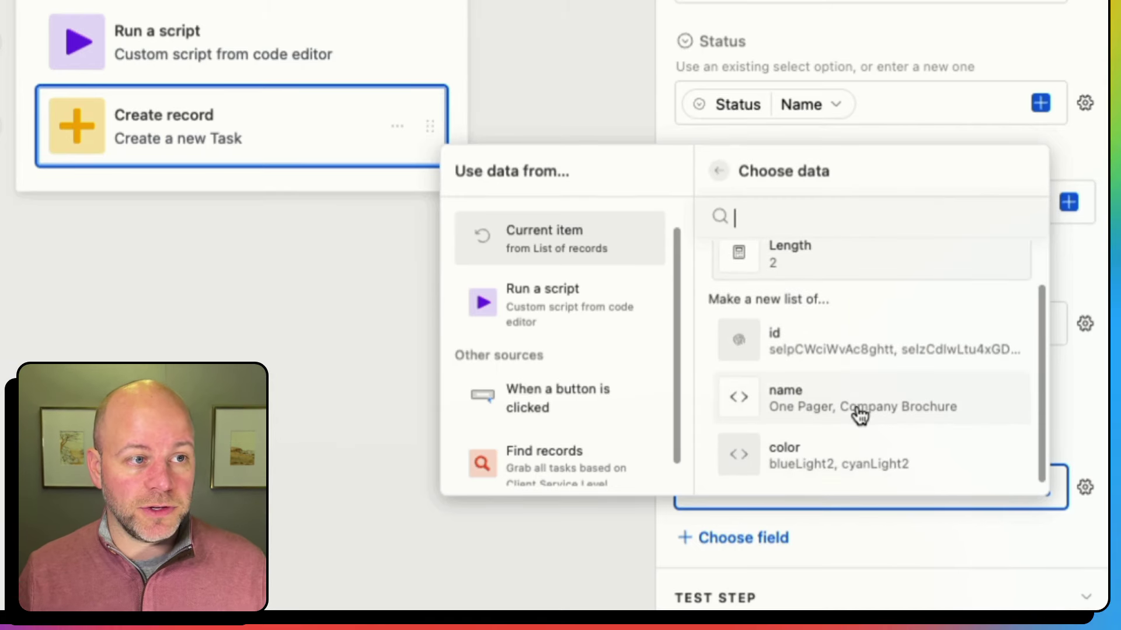
pyautogui.click(856, 407)
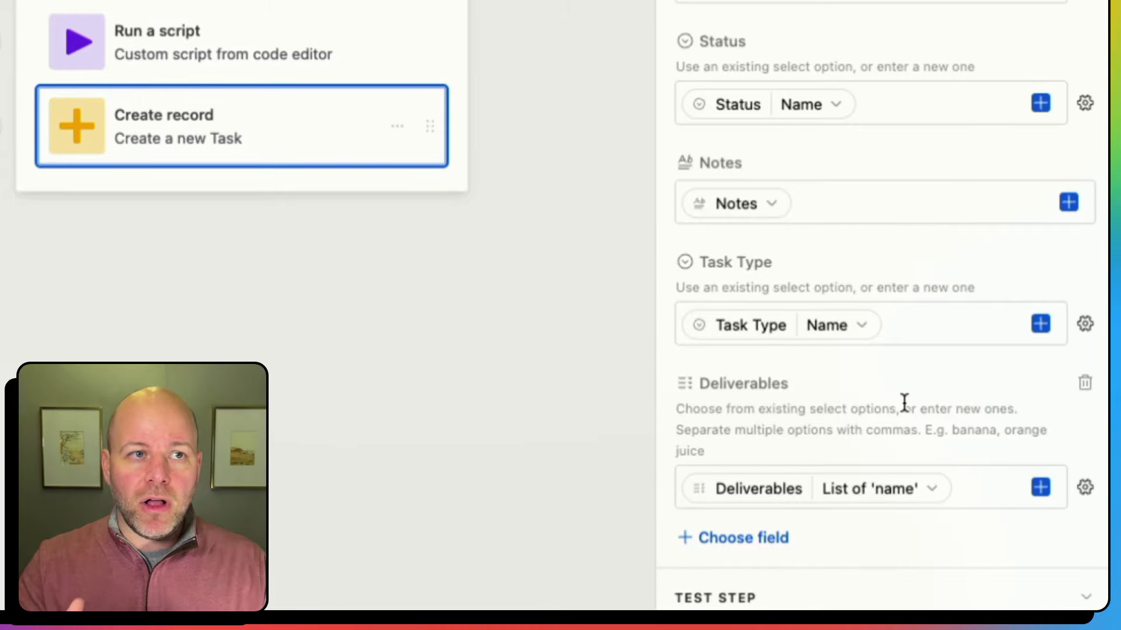
pyautogui.scroll(-2, 890, 388)
pyautogui.scroll(-5, 889, 378)
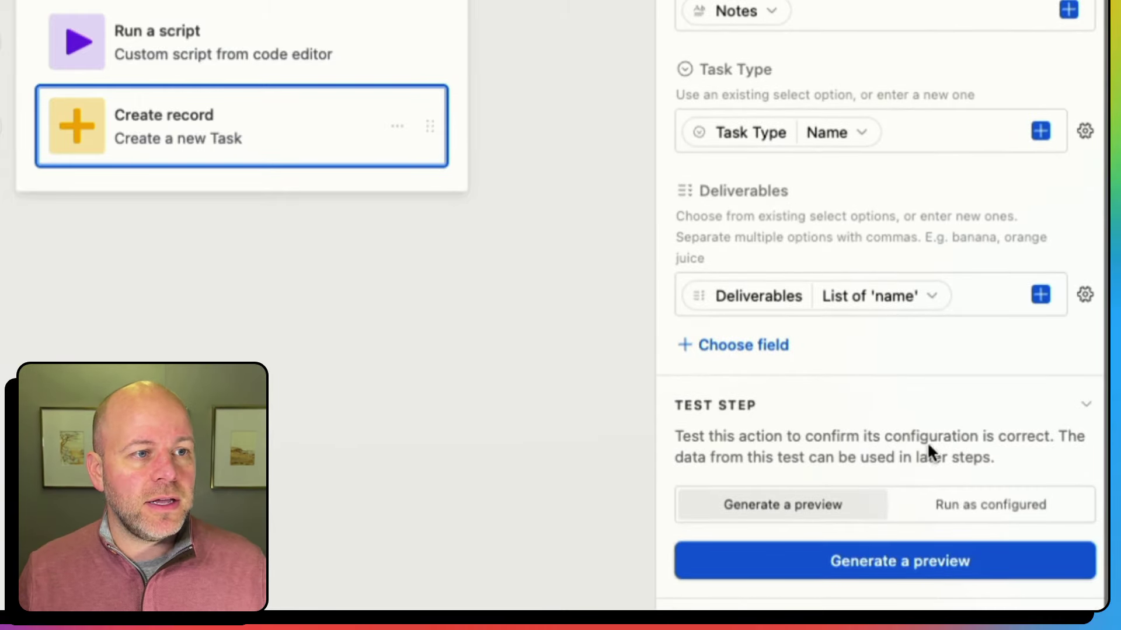
# - Test the Create record step, check the Send Welcome Package record's deliverables, and close the preview
pyautogui.click(957, 561)
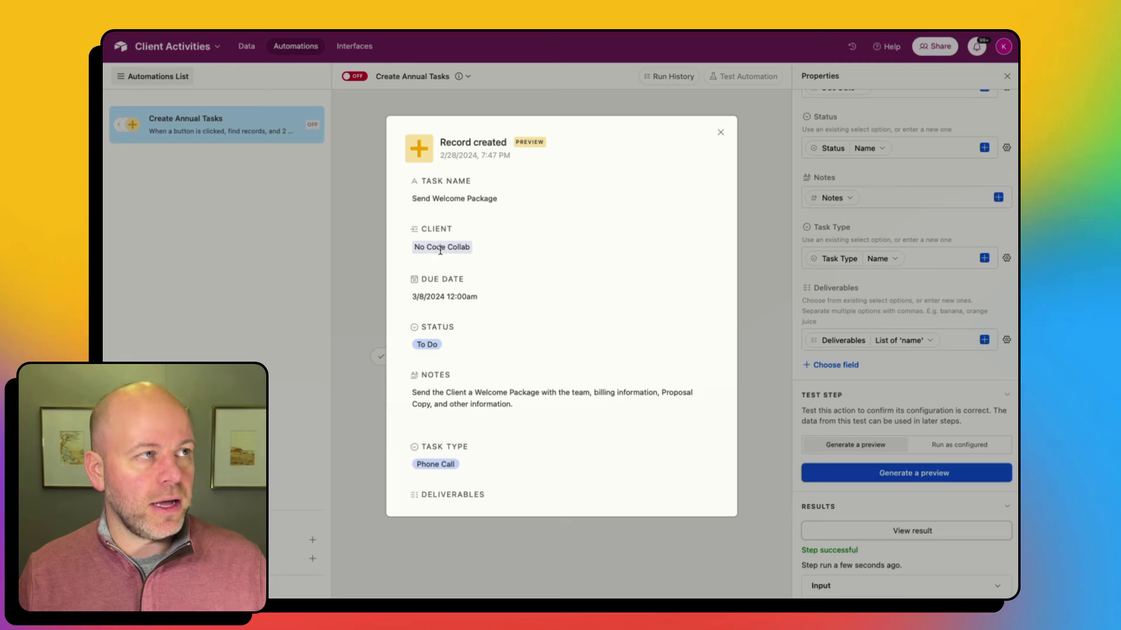
pyautogui.scroll(-2, 455, 377)
pyautogui.scroll(2, 455, 377)
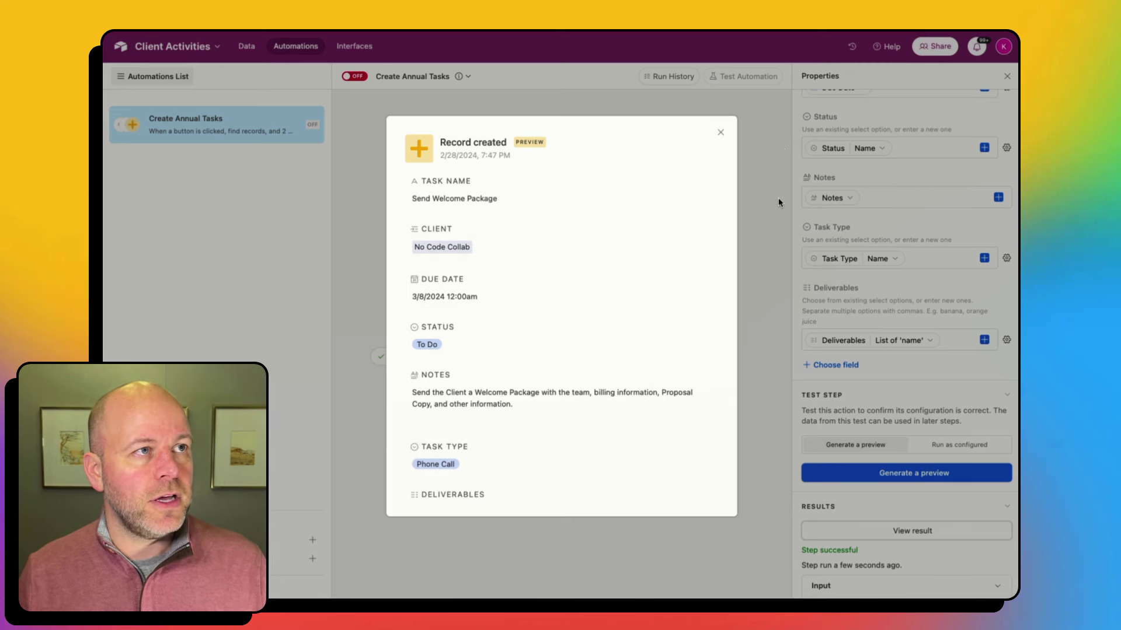
pyautogui.click(721, 132)
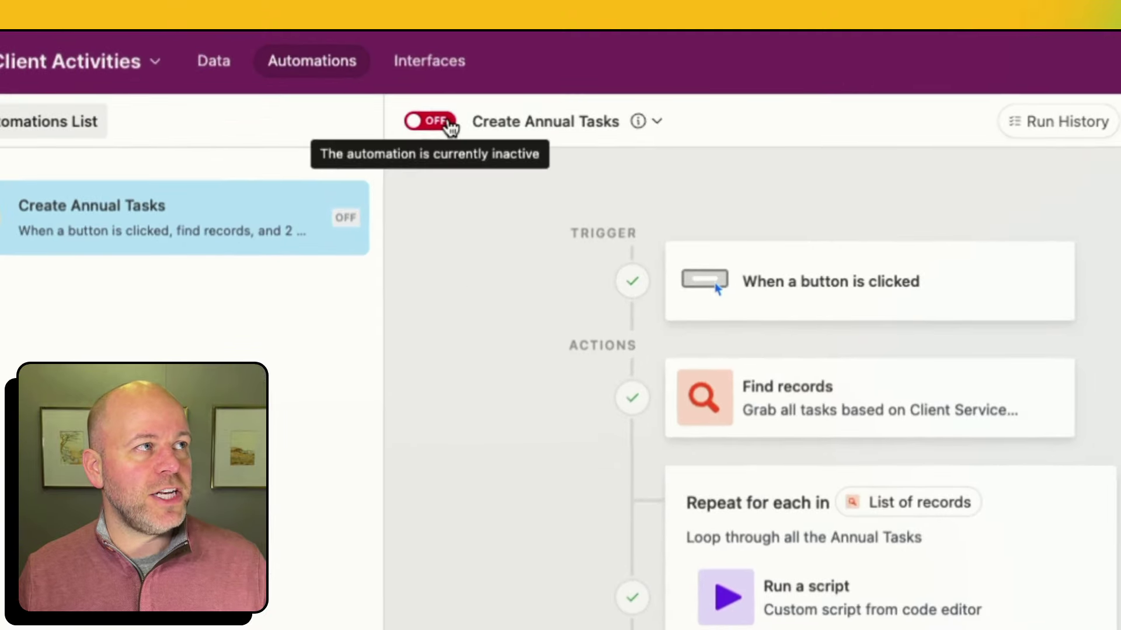
# - Switch the Create Annual Tasks automation on and publish the Client Activities interface
pyautogui.click(364, 77)
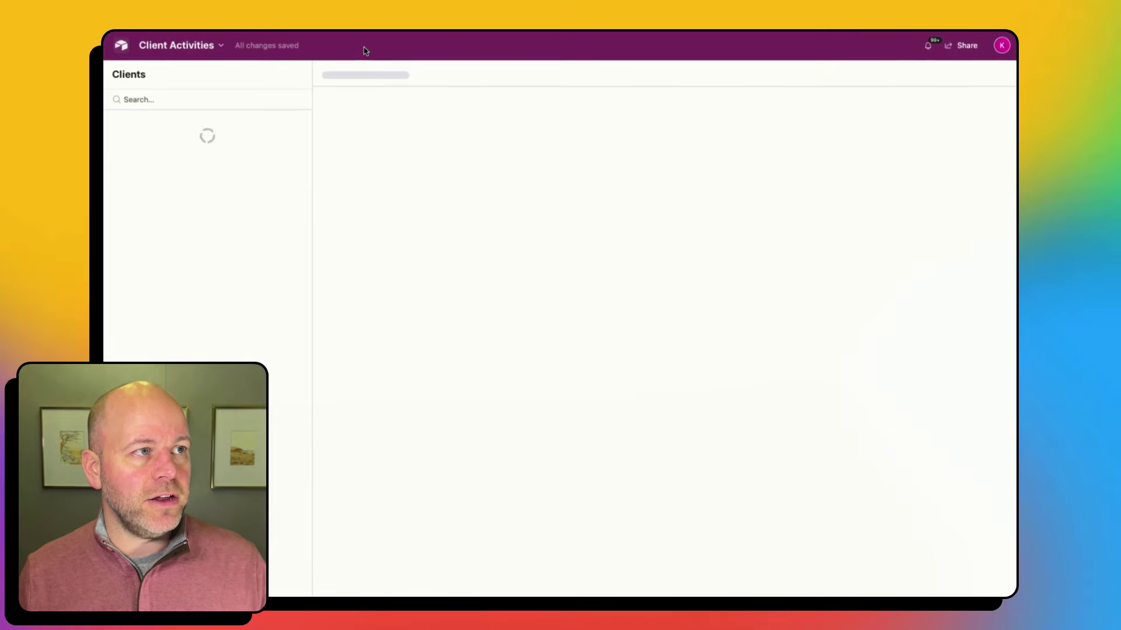
pyautogui.click(210, 45)
pyautogui.click(199, 79)
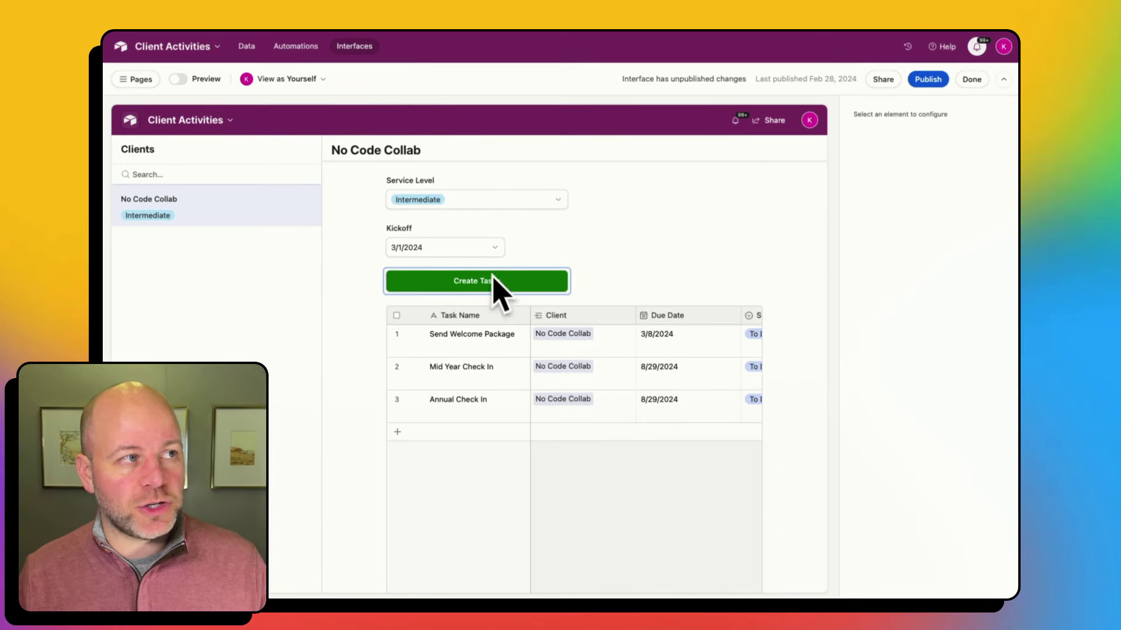
pyautogui.click(934, 80)
pyautogui.click(681, 386)
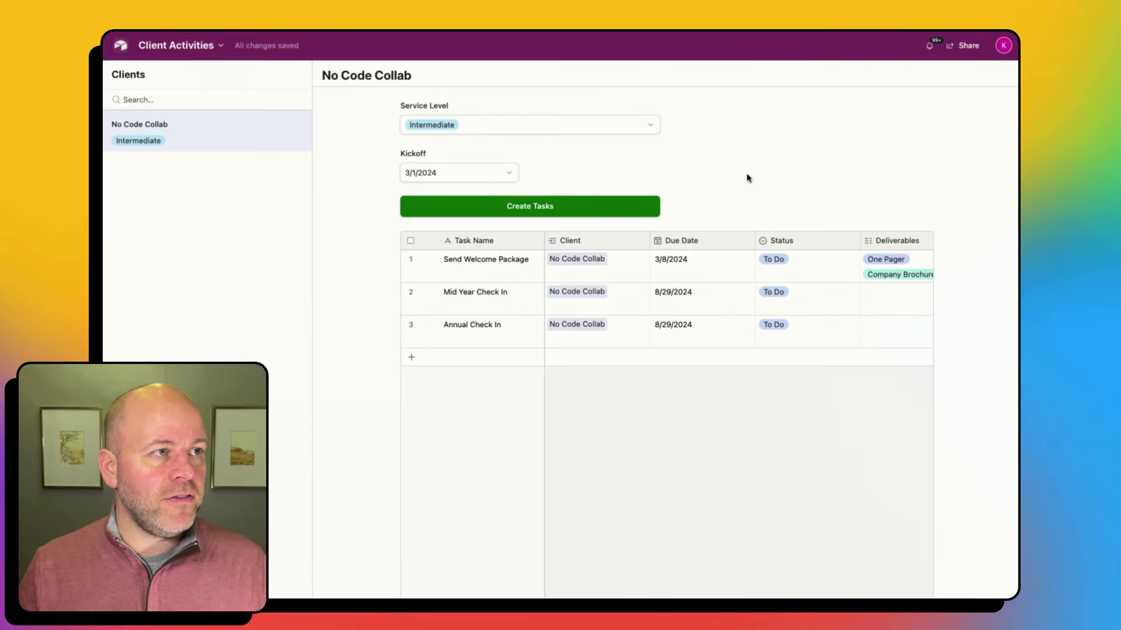
# - Set No Code Collab's service level to Professional, run Create Tasks, and review the 16 tasks
pyautogui.click(599, 124)
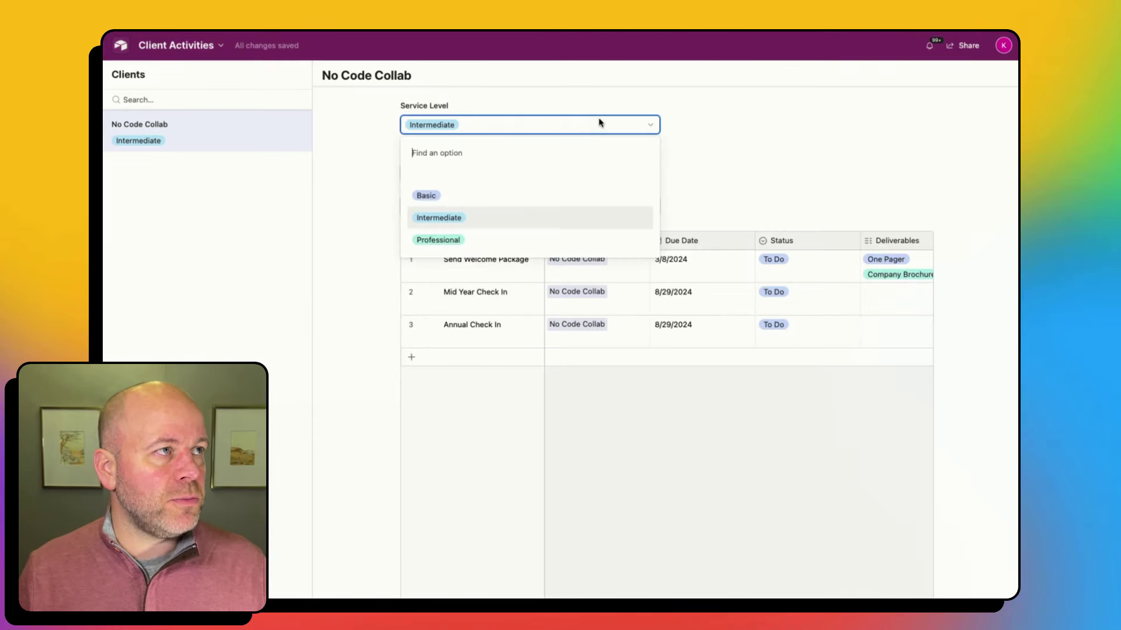
pyautogui.click(502, 240)
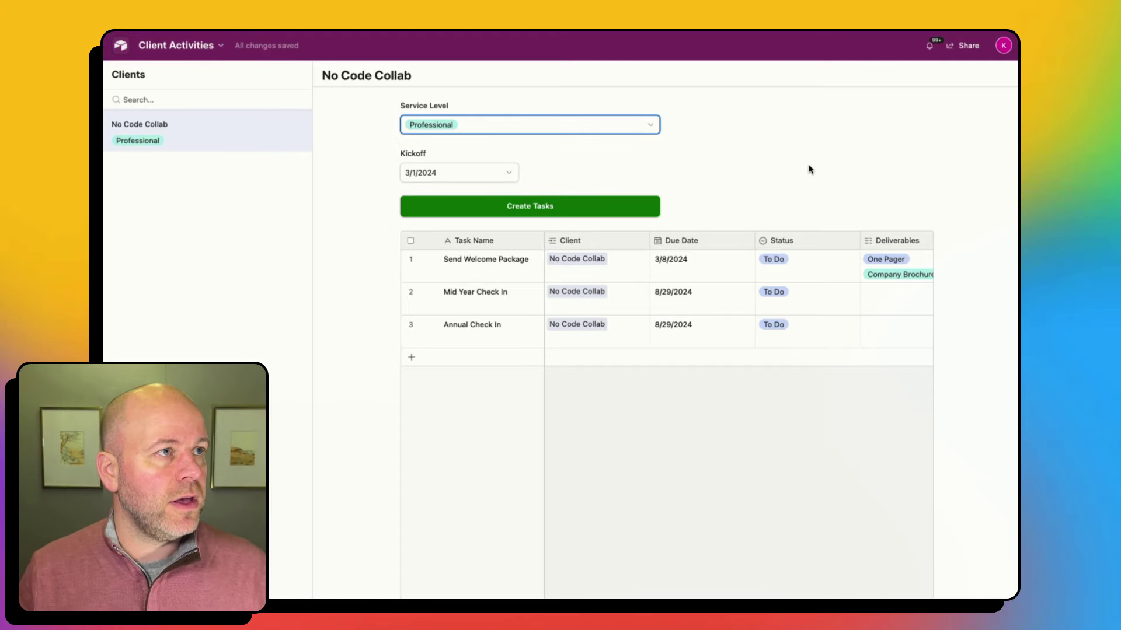
pyautogui.click(584, 209)
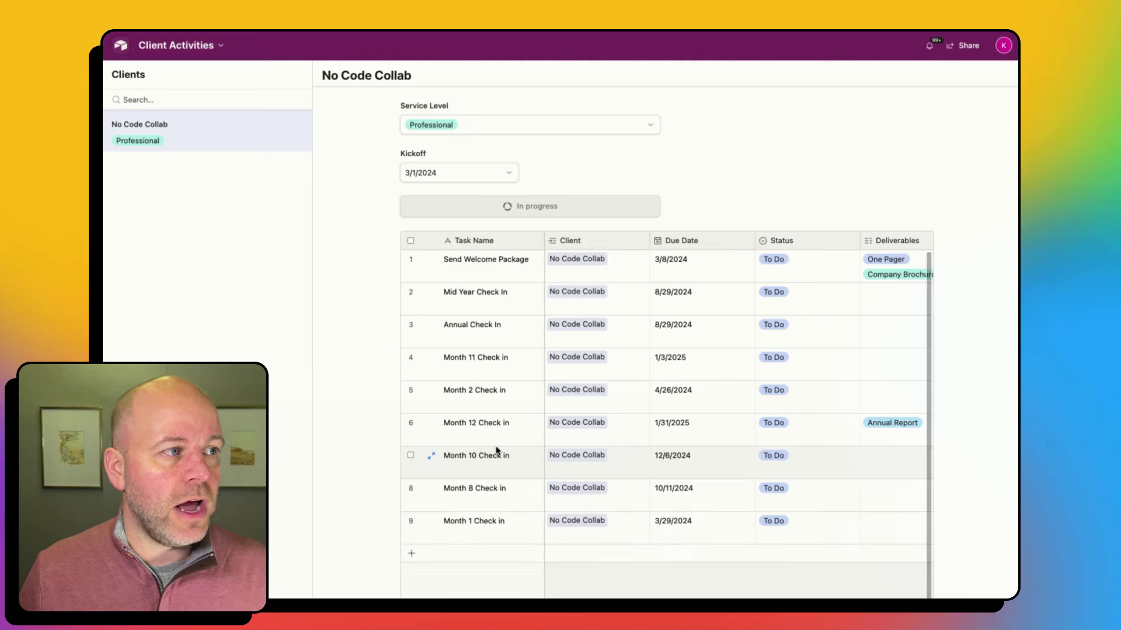
pyautogui.scroll(-1, 496, 450)
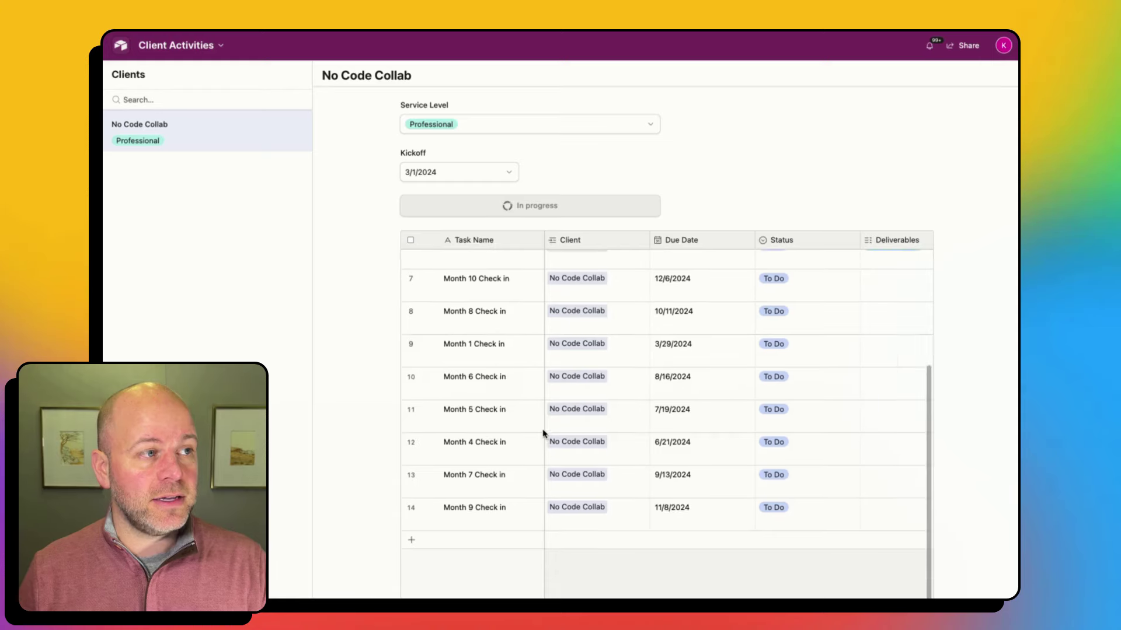
pyautogui.scroll(5, 543, 434)
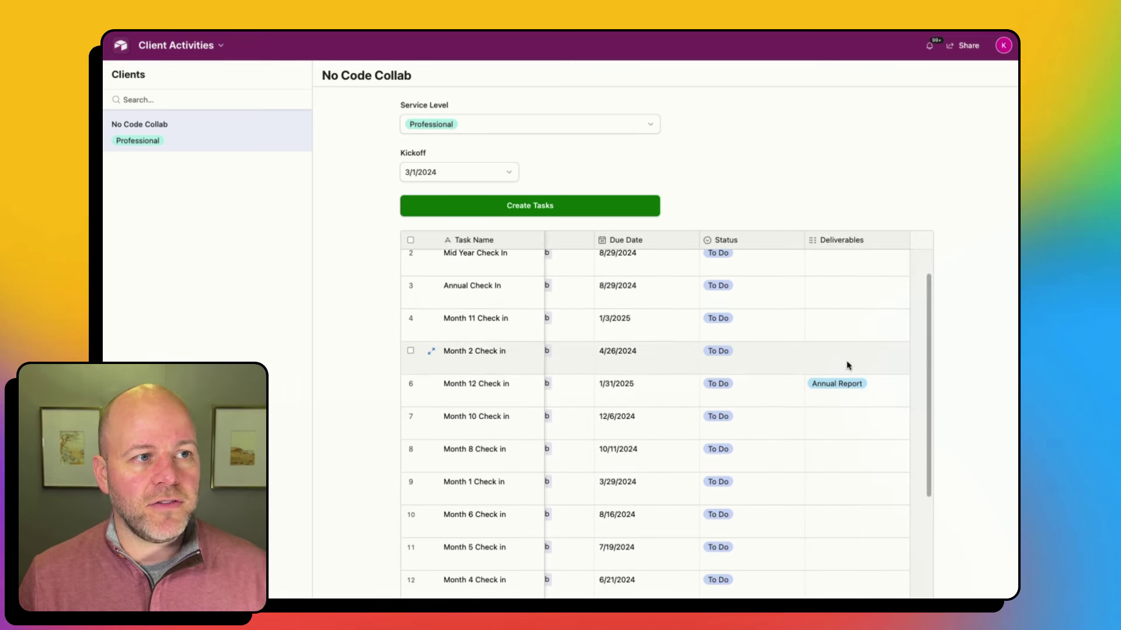
pyautogui.scroll(-4, 832, 516)
pyautogui.hscroll(2, 832, 516)
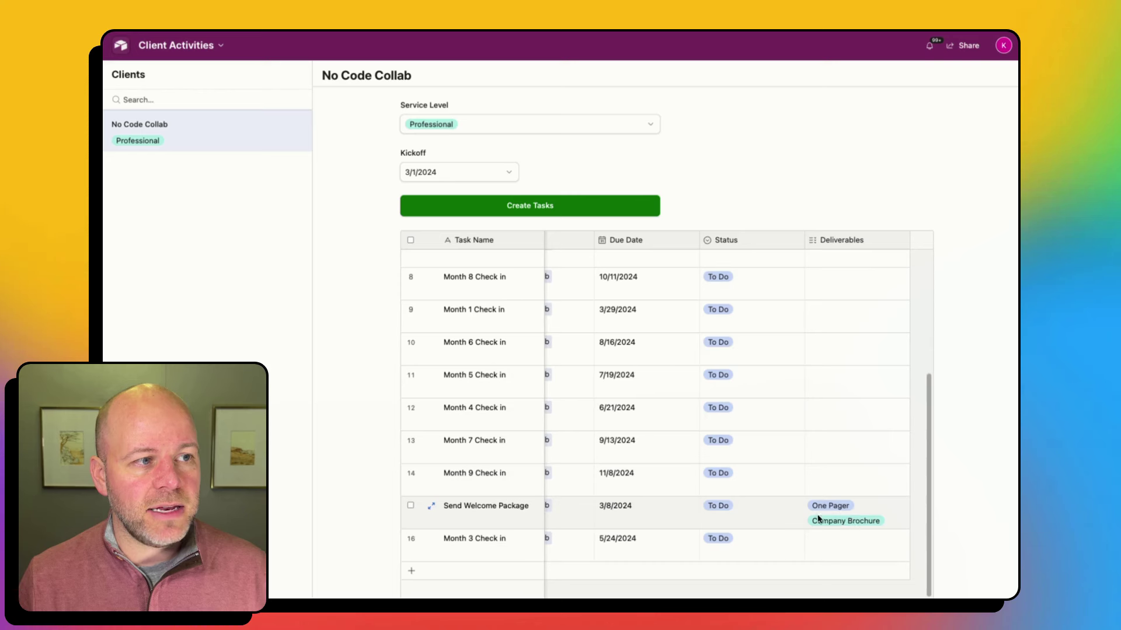
pyautogui.scroll(2, 646, 361)
pyautogui.hscroll(-2, 646, 361)
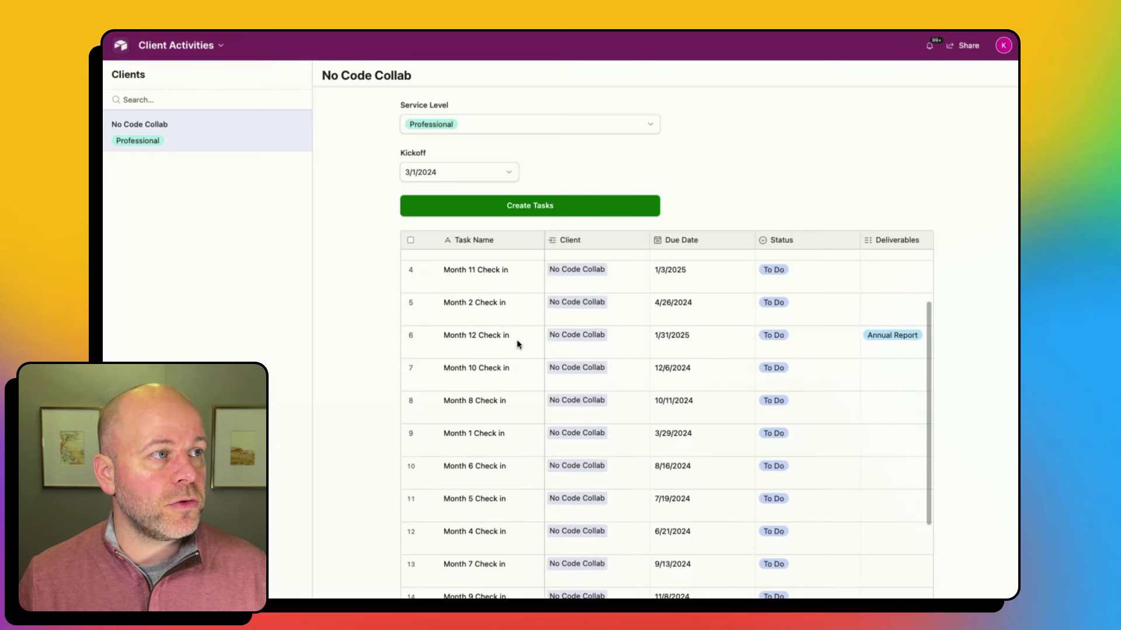
pyautogui.click(431, 337)
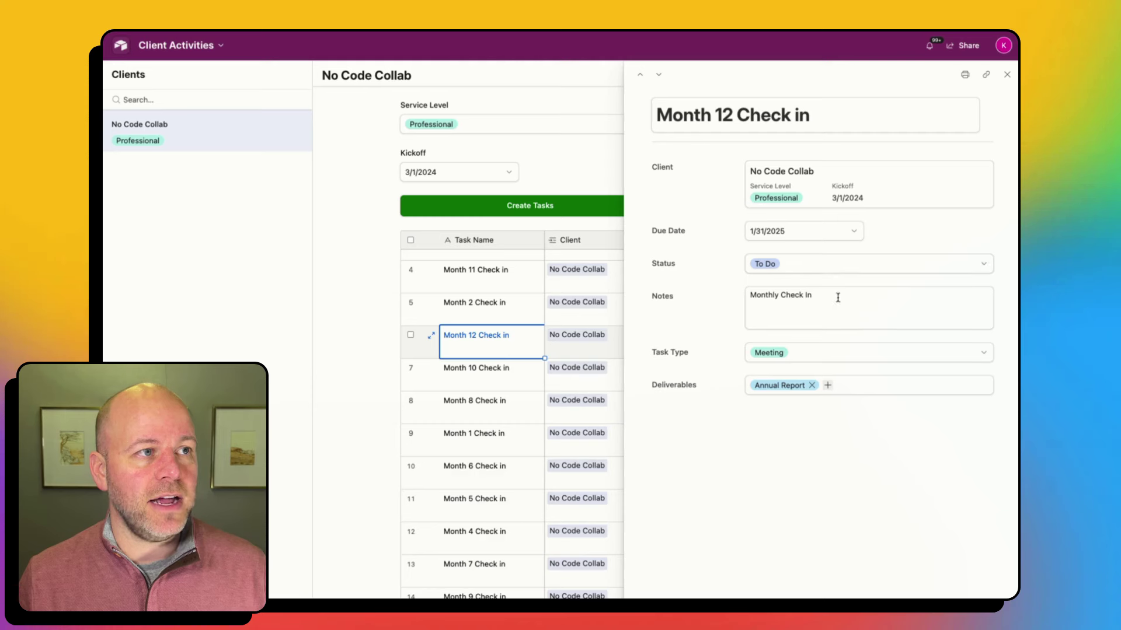
pyautogui.moveTo(838, 294); pyautogui.dragTo(731, 293)
pyautogui.click(871, 467)
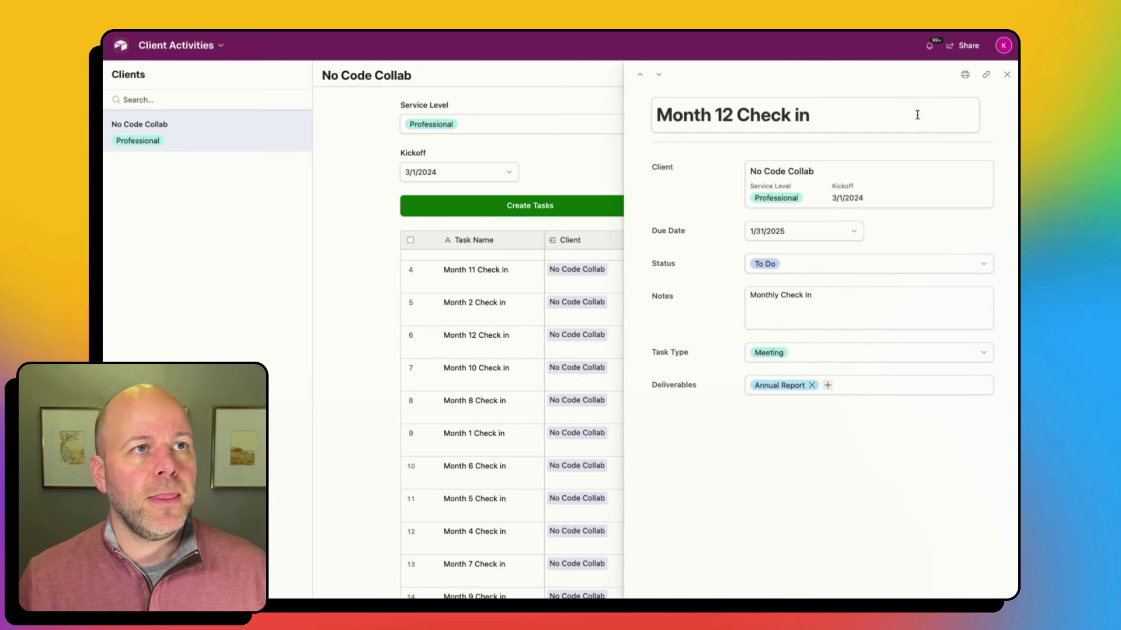
pyautogui.click(1007, 74)
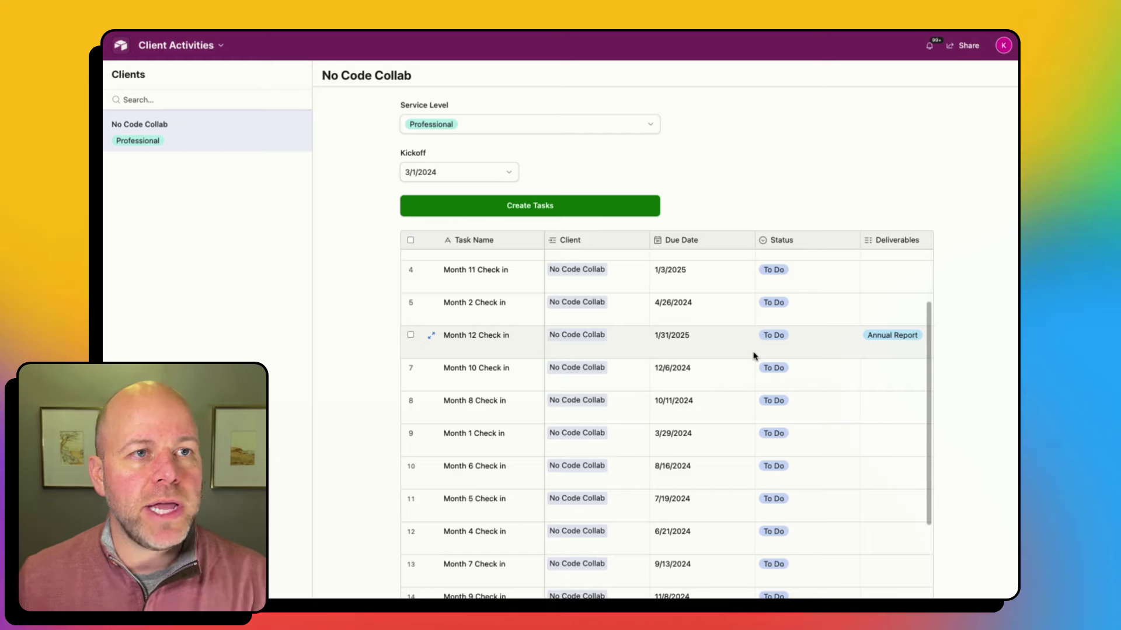
pyautogui.scroll(-5, 753, 356)
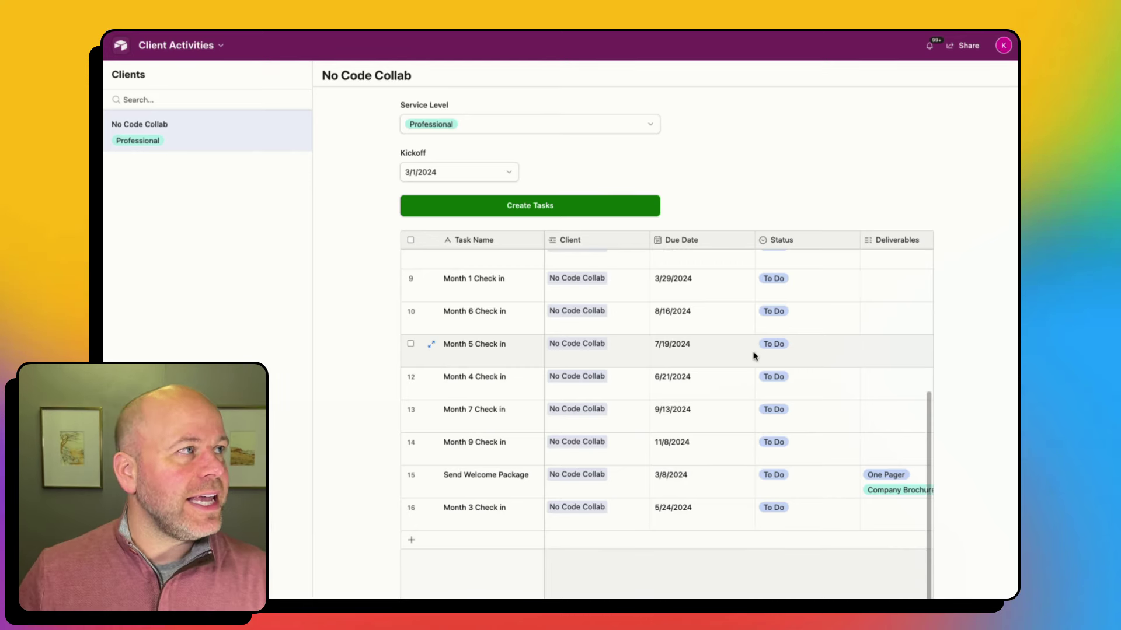
# - Open the Client Activities base data, checking the Tasks table and then the Clients table
pyautogui.click(223, 49)
pyautogui.click(196, 96)
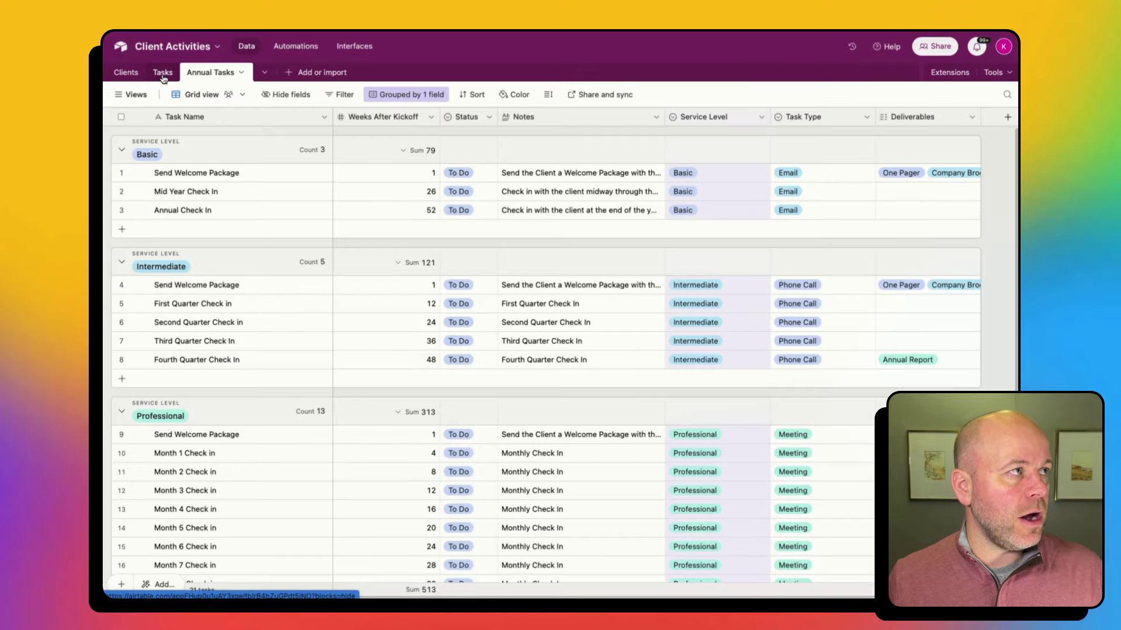
pyautogui.click(162, 72)
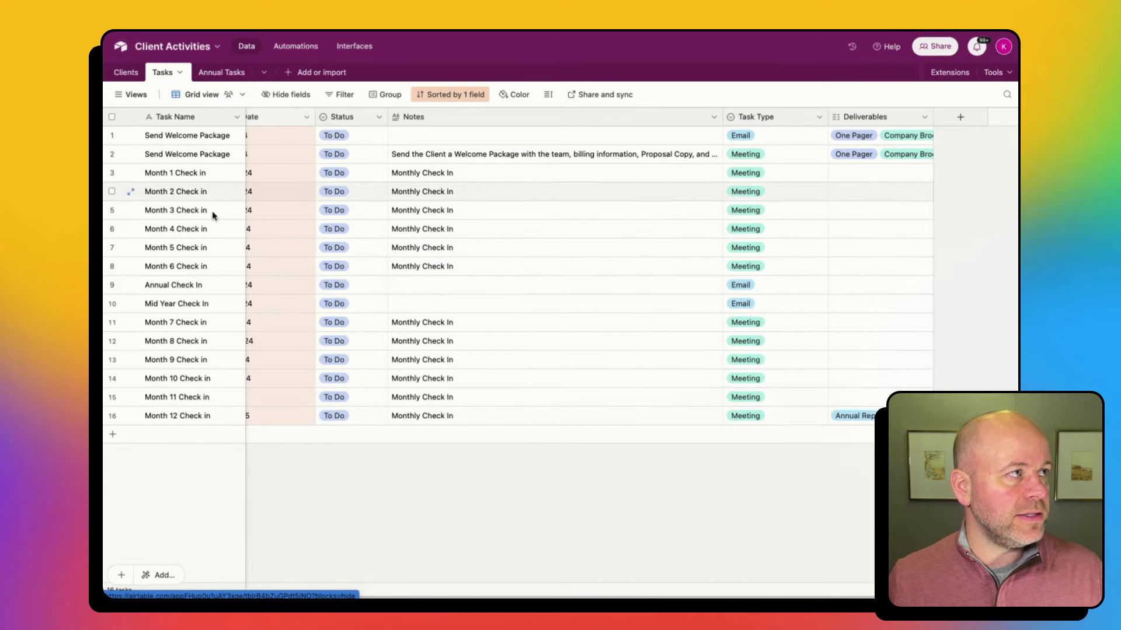
pyautogui.hscroll(-5, 403, 224)
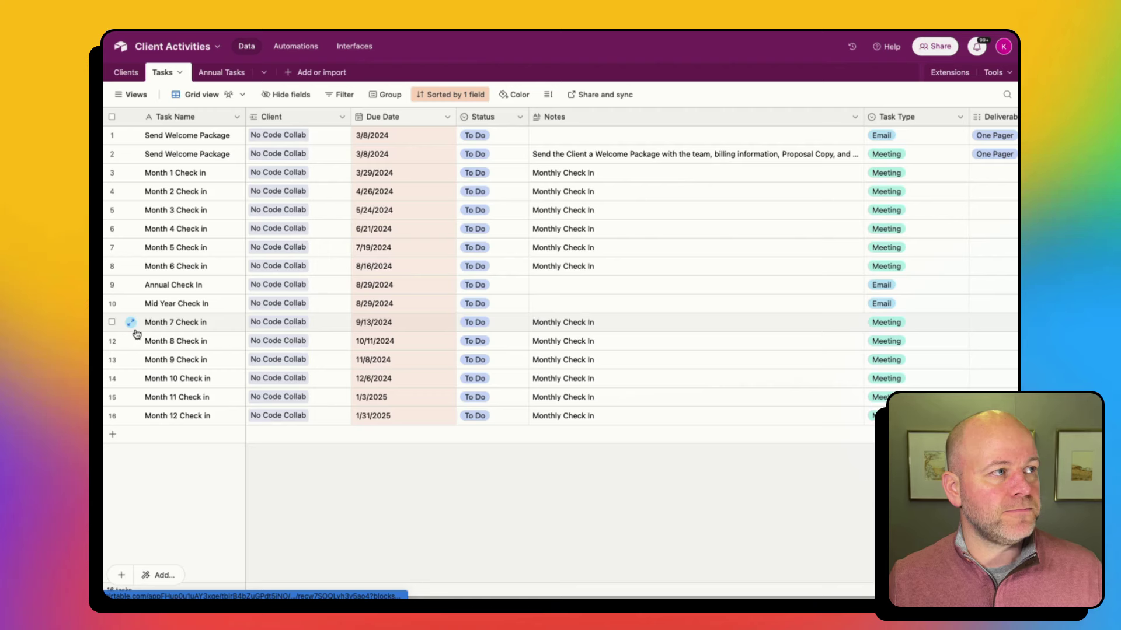
pyautogui.click(126, 73)
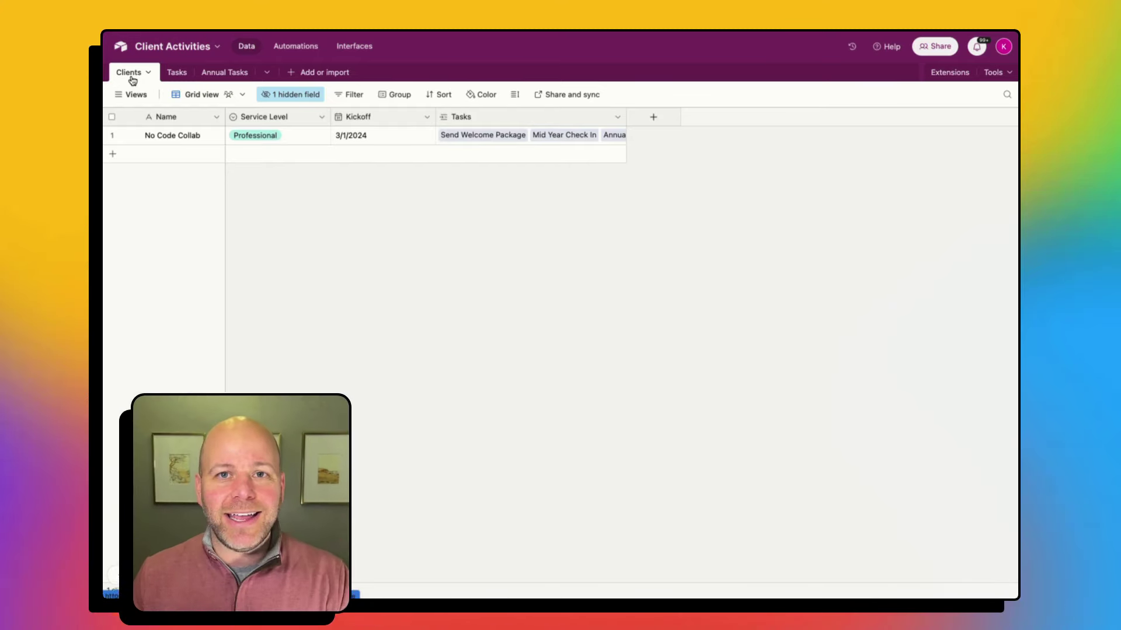
# - Open Automations, inspect the button-click trigger, and show the Create record step's Deliverables mapping
pyautogui.click(295, 52)
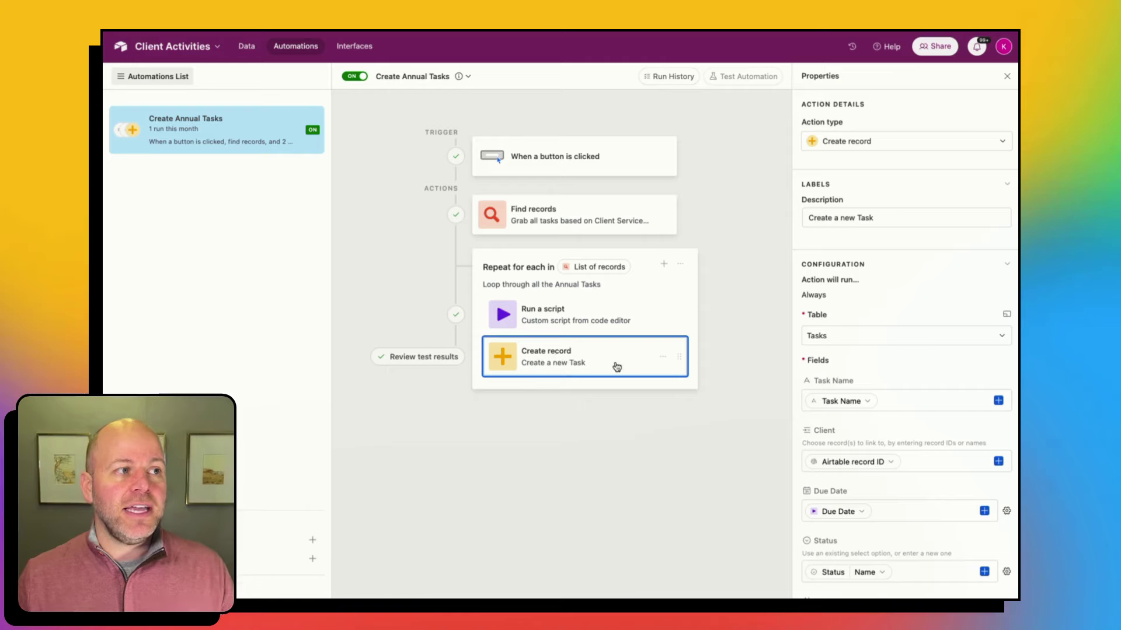
pyautogui.scroll(-1, 887, 461)
pyautogui.scroll(-3, 887, 461)
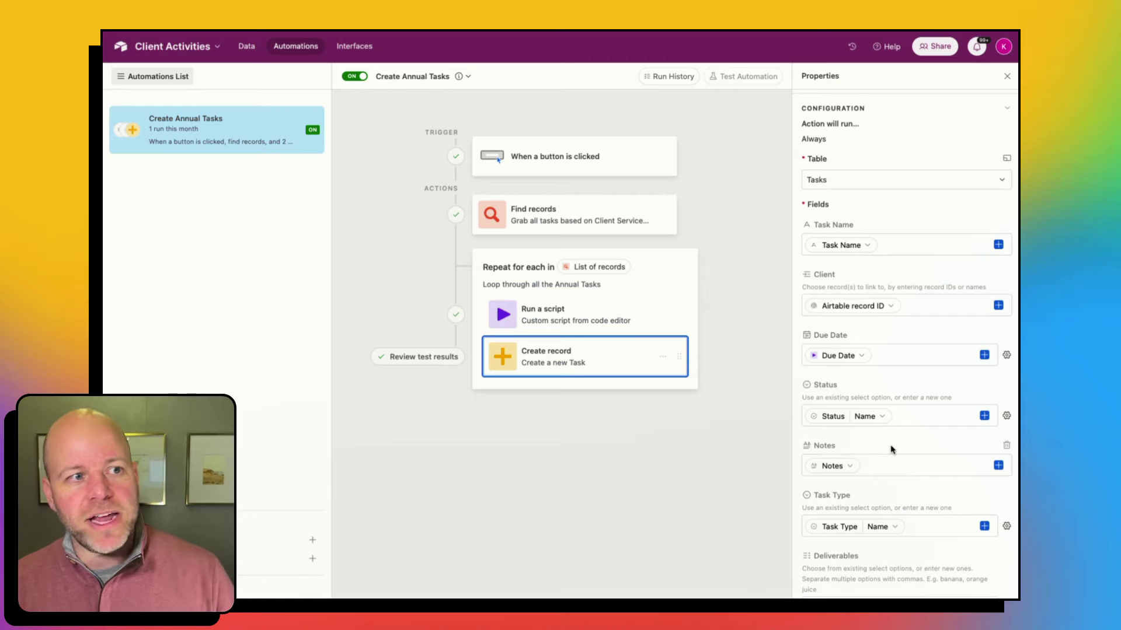
pyautogui.scroll(-1, 887, 452)
pyautogui.scroll(-3, 888, 442)
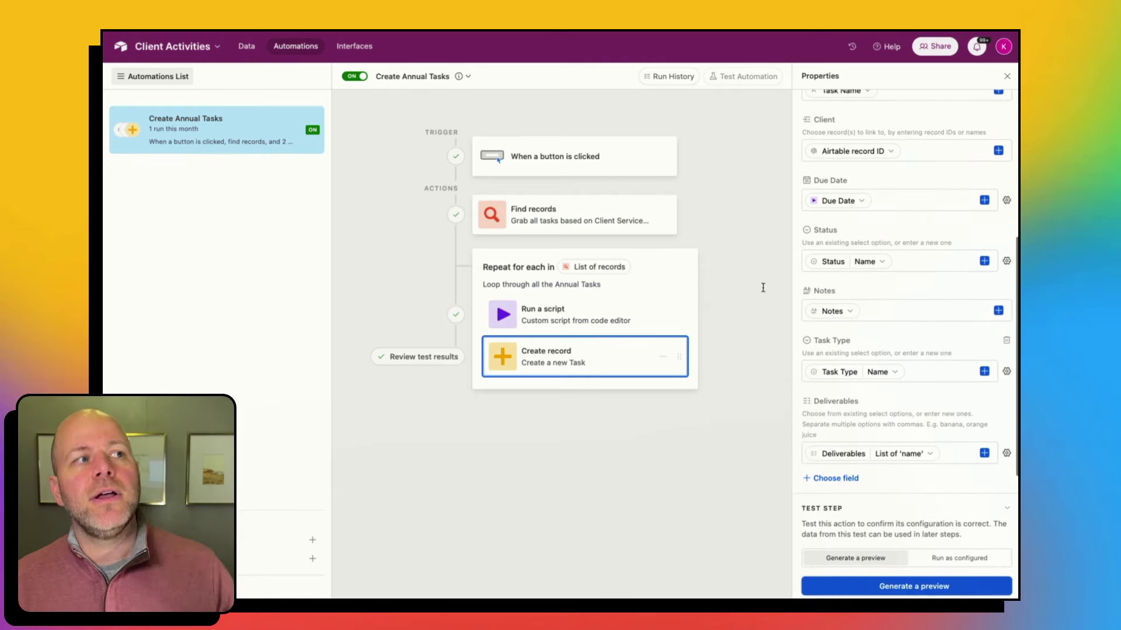
pyautogui.click(626, 146)
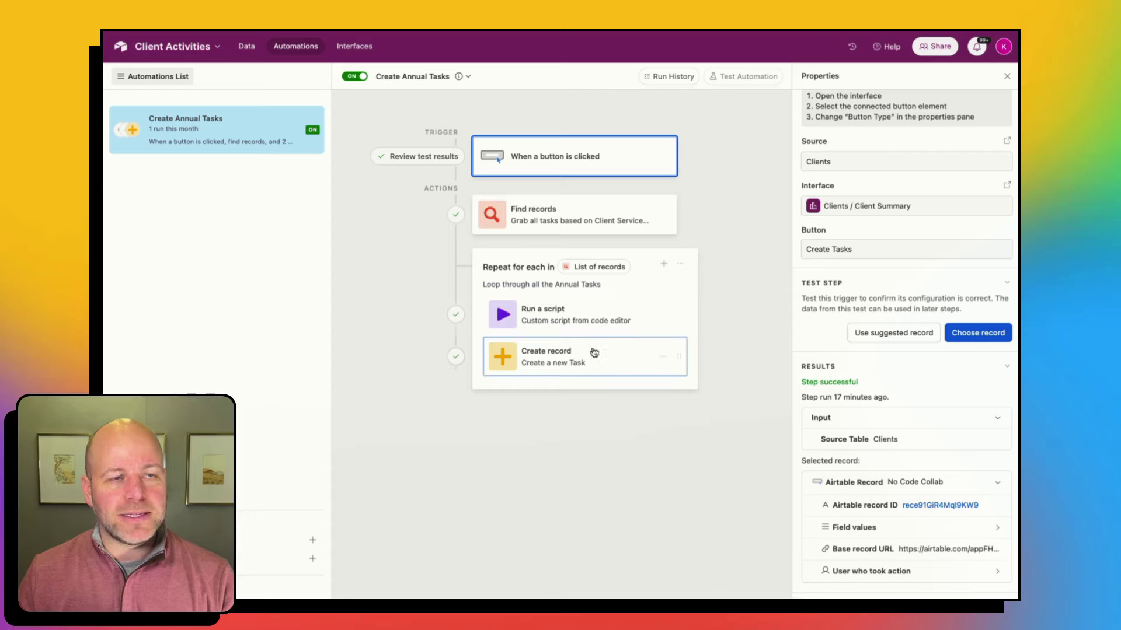
pyautogui.click(645, 371)
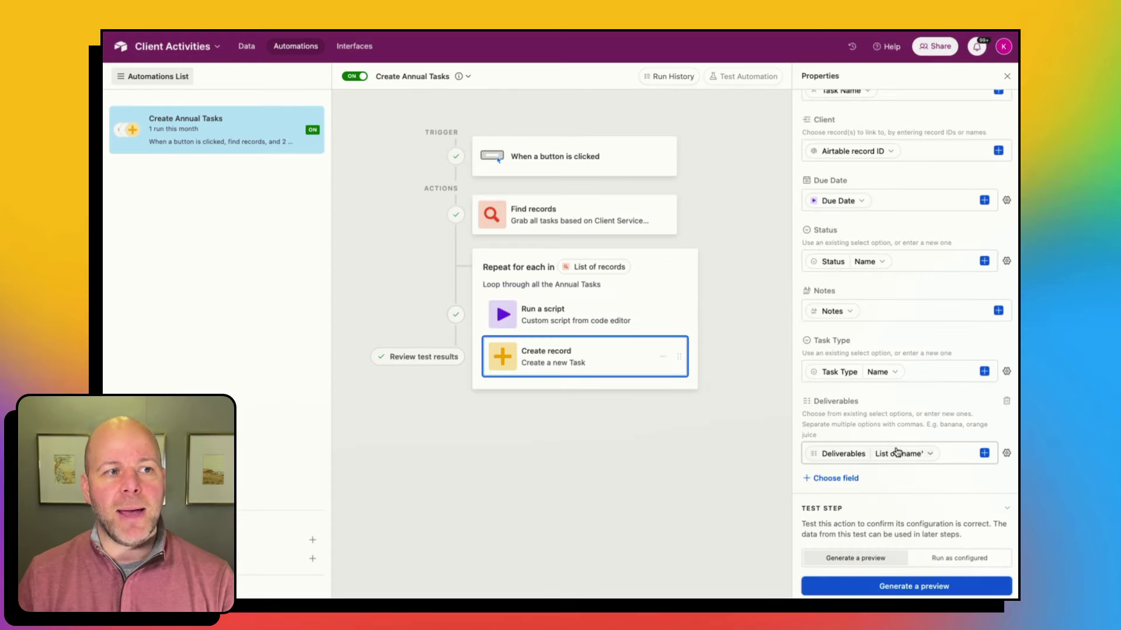
pyautogui.moveTo(897, 453)
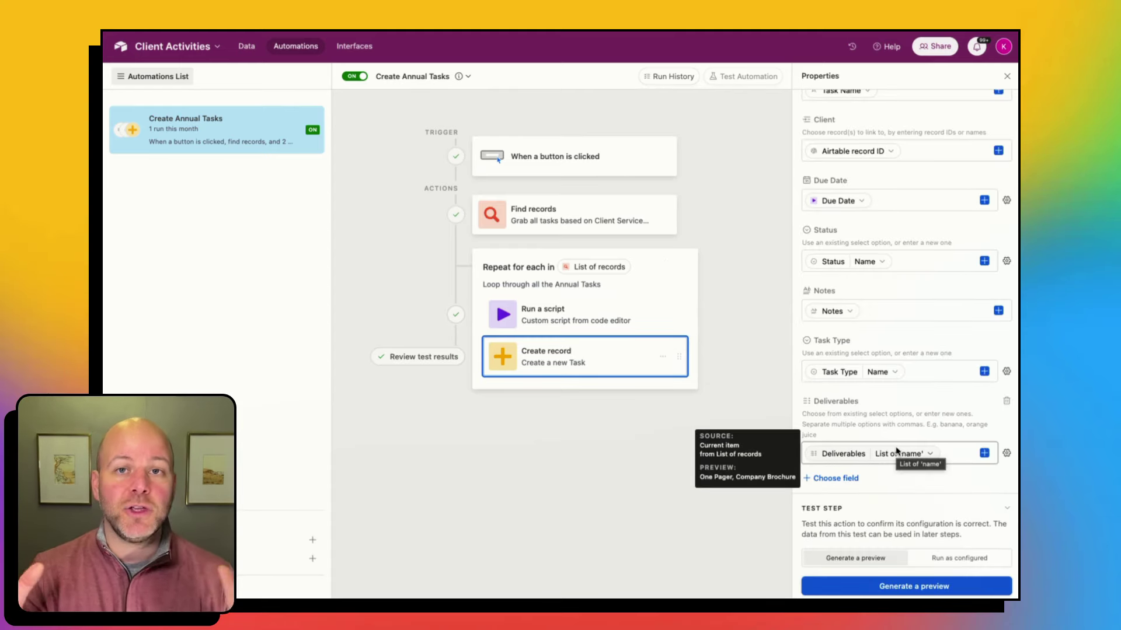